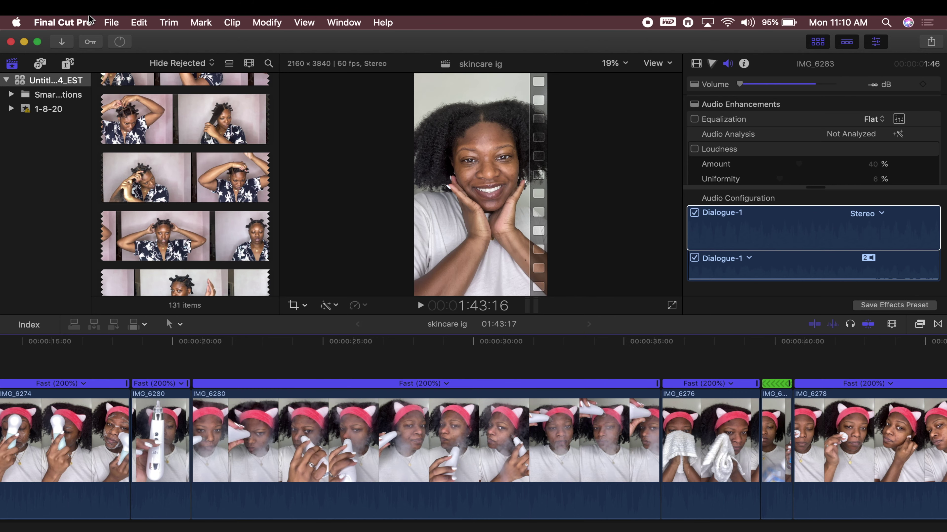
Create a new project named 'fcp tutorial' in event 1-8-20
left_click(117, 23)
mouse_move(123, 37)
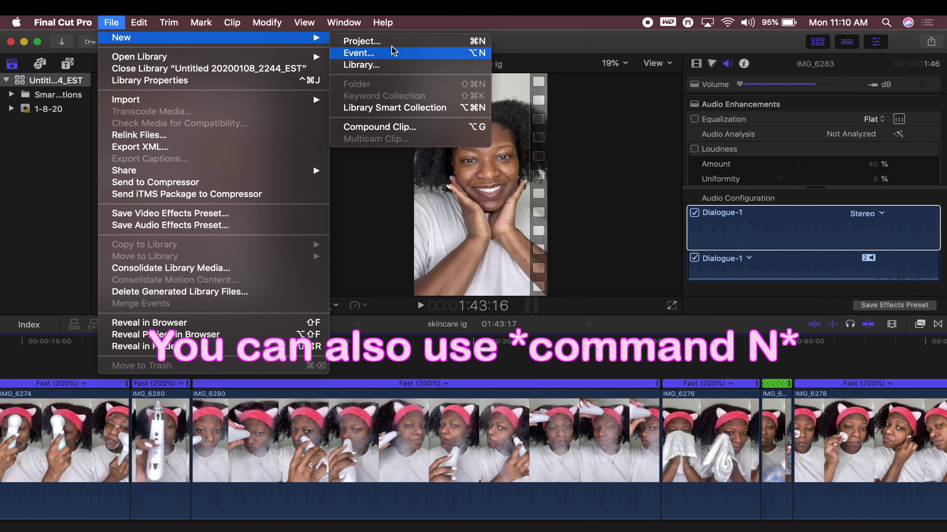
left_click(388, 38)
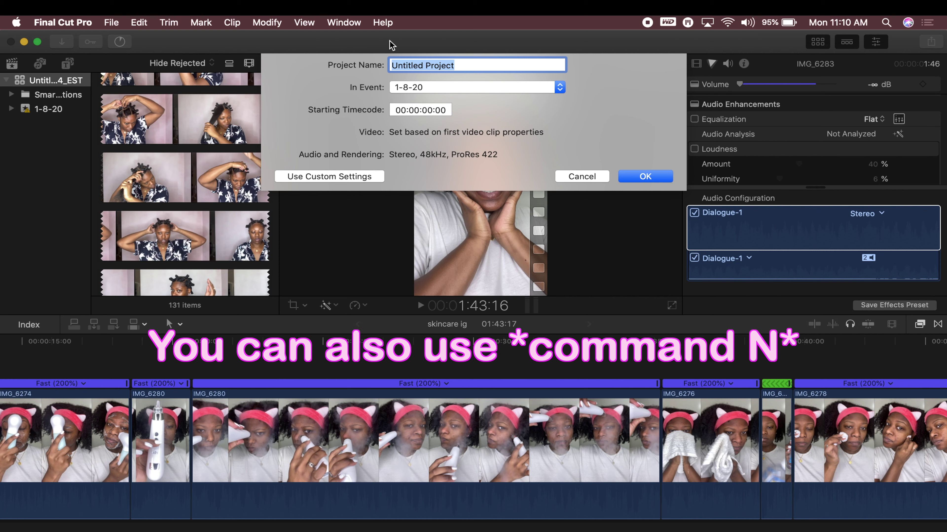
type("fcp tutorial")
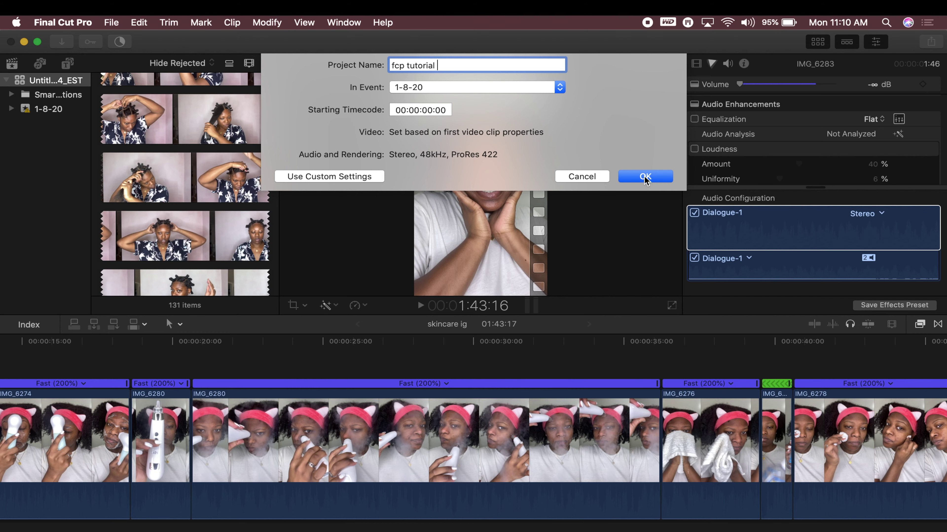
left_click(644, 177)
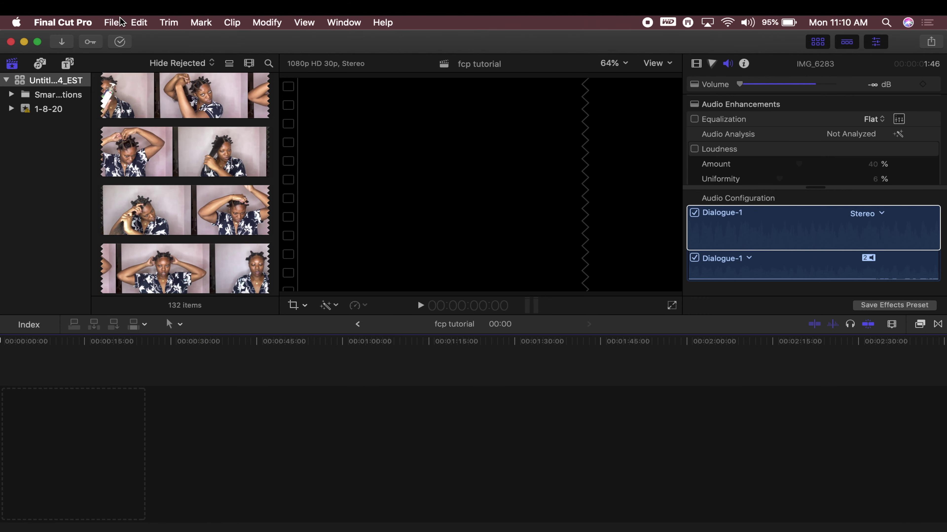
left_click(112, 23)
mouse_move(127, 99)
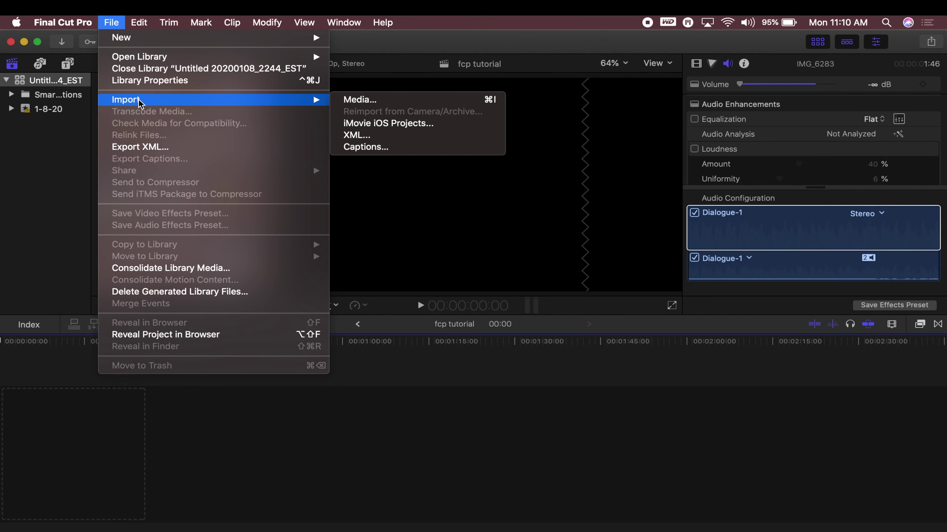
left_click(412, 99)
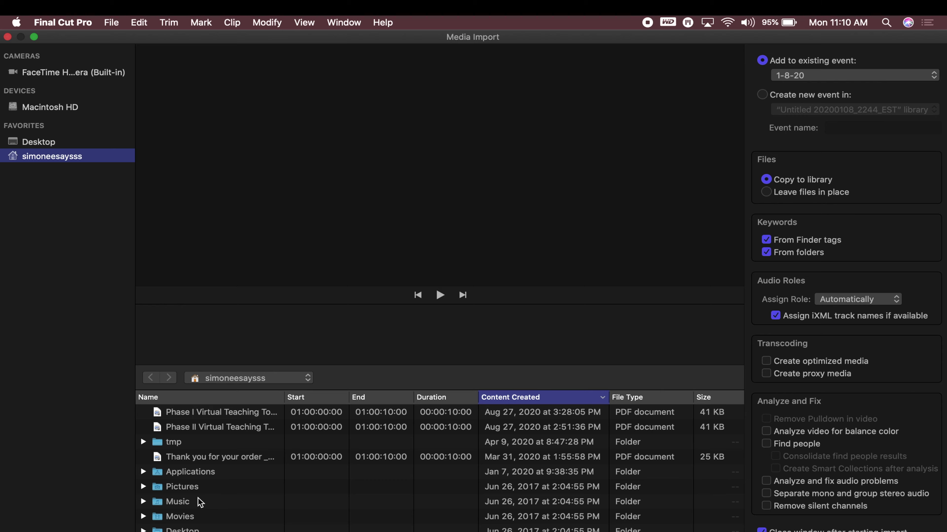
left_click(7, 36)
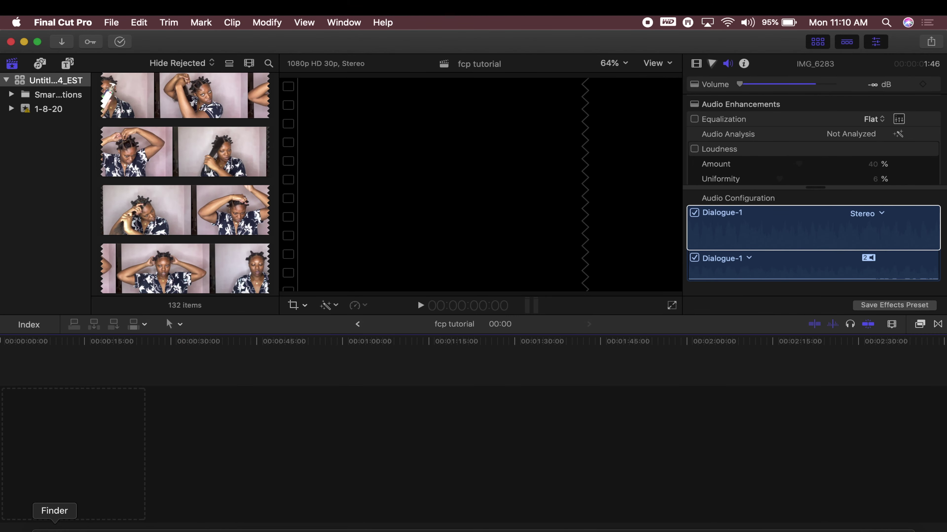
left_click(55, 527)
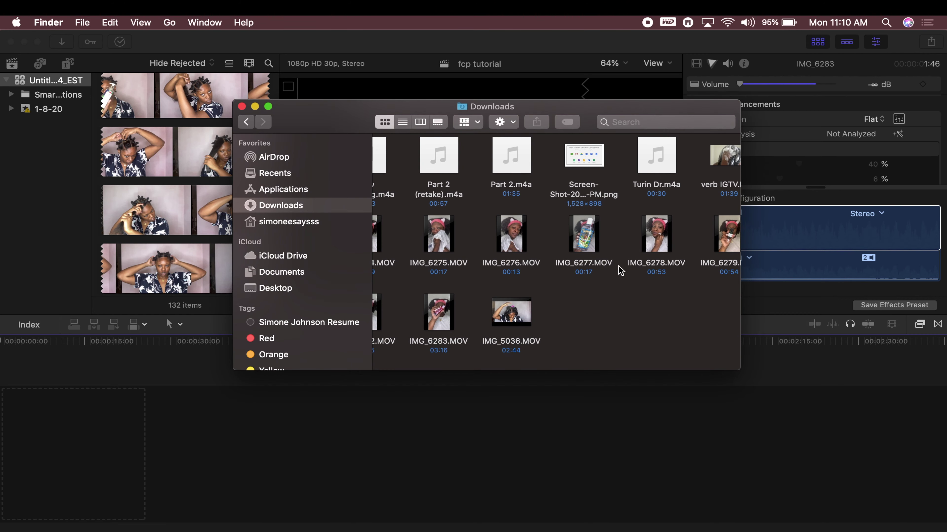
Drag IMG_5036.MOV from Downloads into the timeline, then minimize the Finder window
left_click(527, 310)
left_click_drag(527, 310, 87, 450)
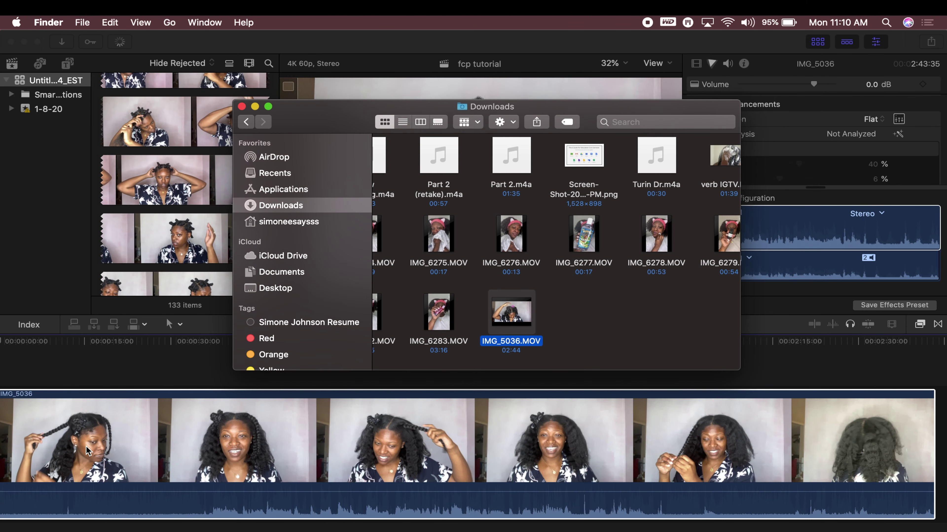
left_click(255, 107)
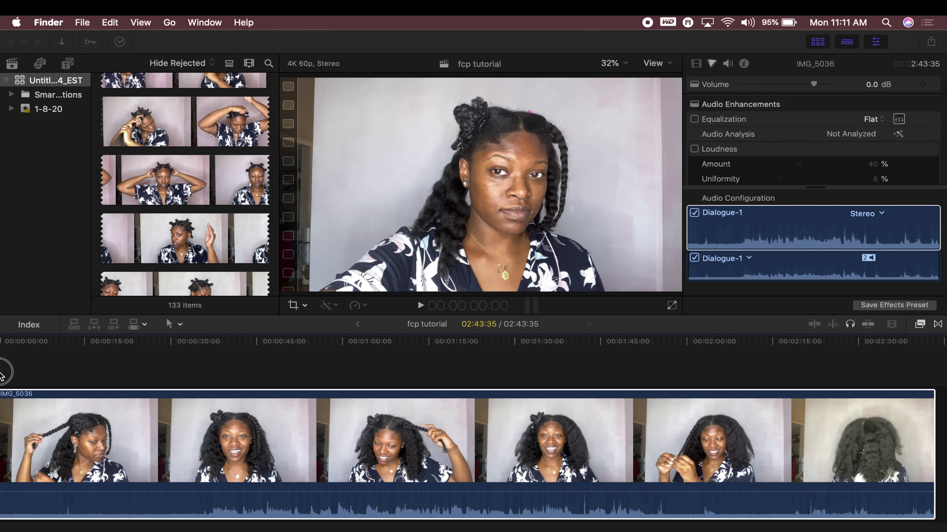
left_click(264, 367)
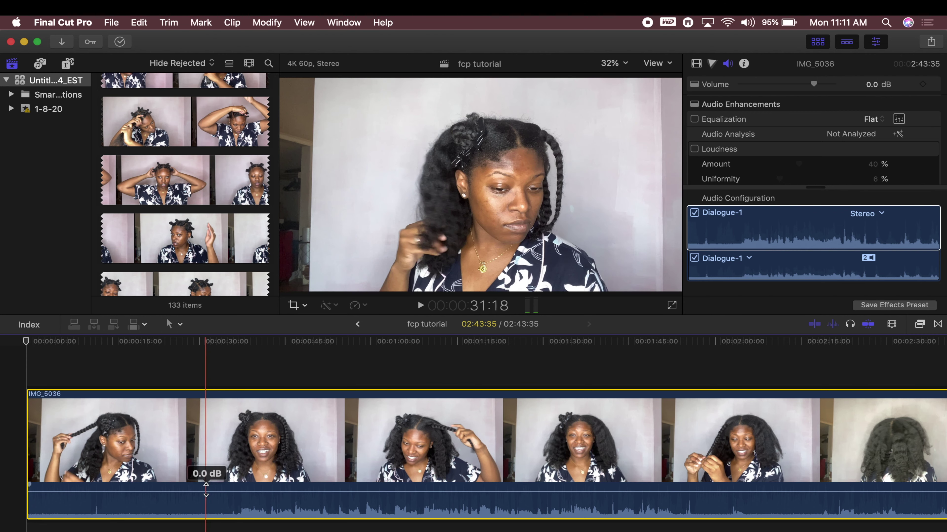
Raise the IMG_5036 clip's volume to 12 dB, then drop it to -∞ dB to mute it
left_click_drag(206, 490, 199, 470)
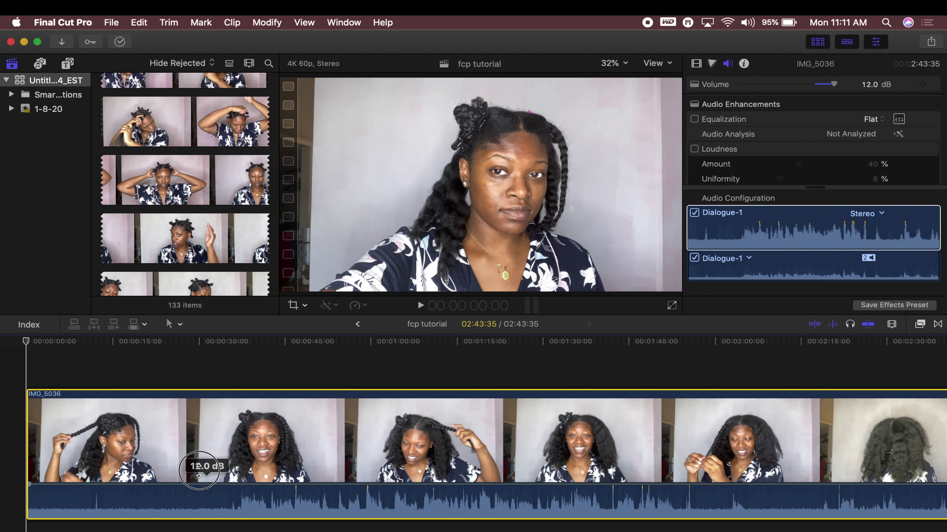
left_click_drag(199, 470, 201, 519)
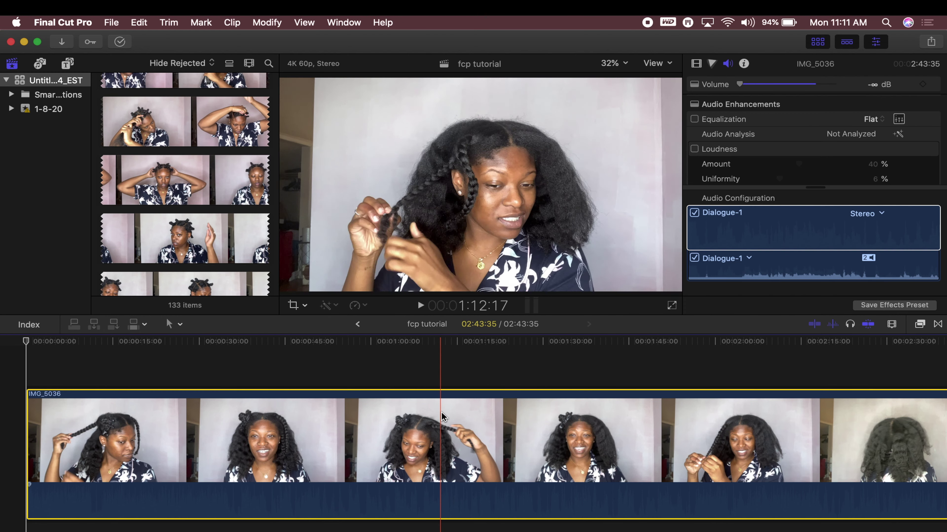
Start cropping IMG_5036 with the playhead at 00:00:28:39, zooming the timeline out and back in
left_click(293, 305)
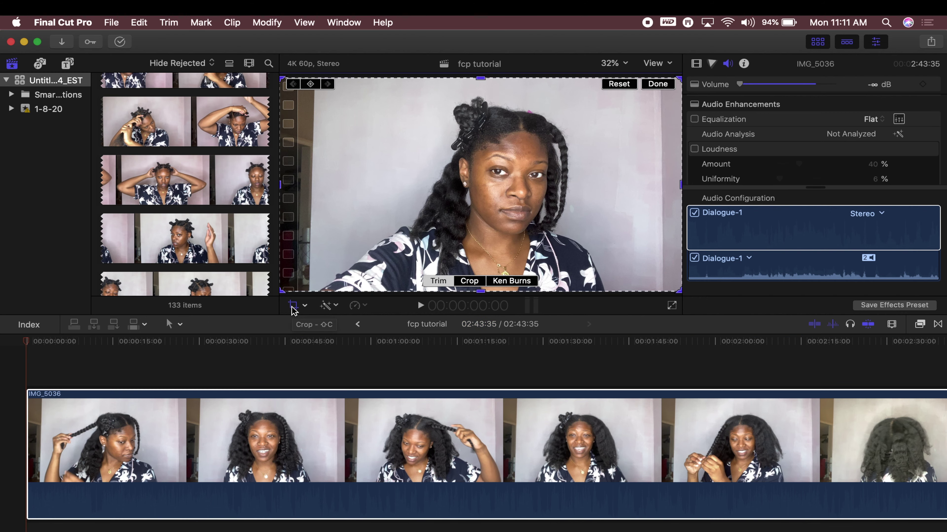
left_click(192, 368)
left_click(191, 367)
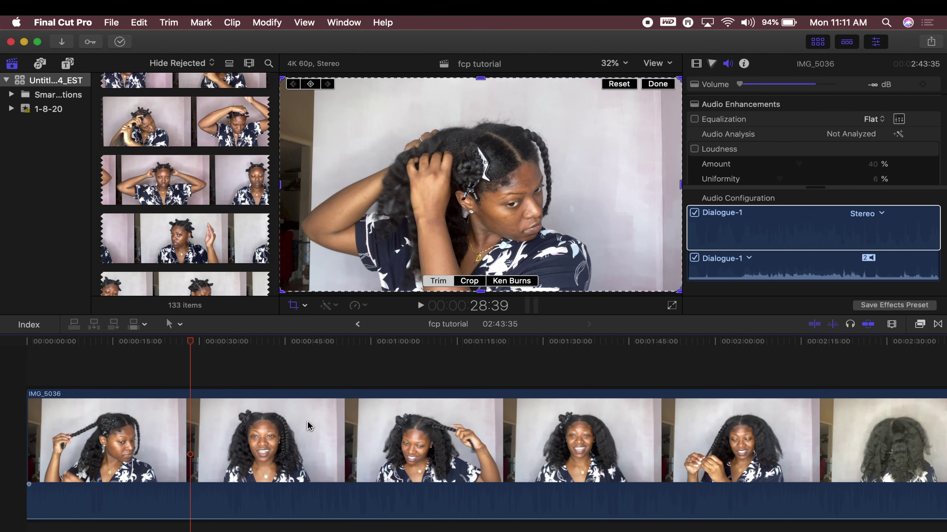
key("super+minus")
key("super+minus")
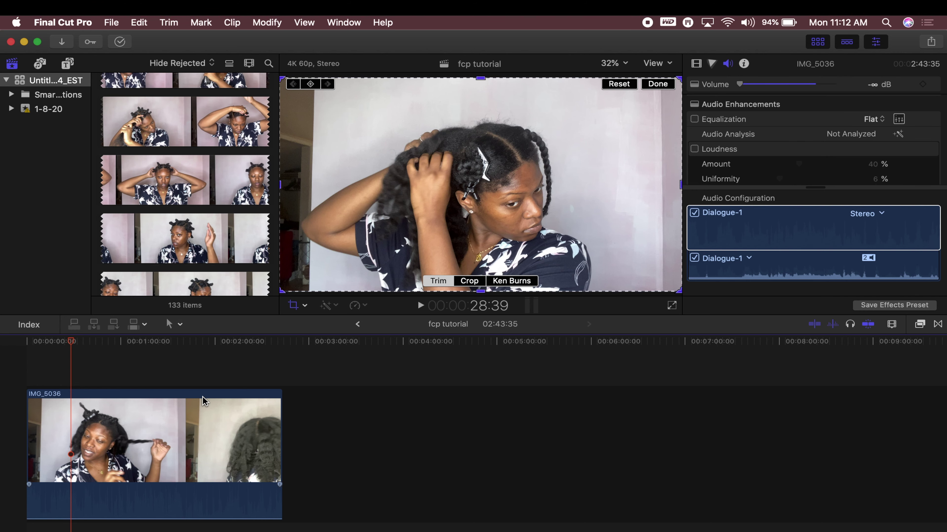
key("super+equal")
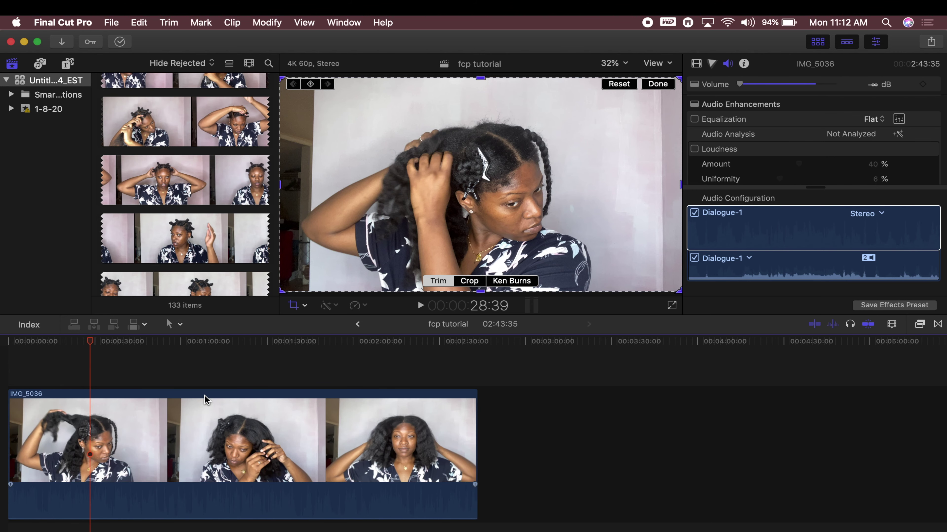
Trim 390px off the frame's left and 350px off its right, then apply the crop
left_click(432, 285)
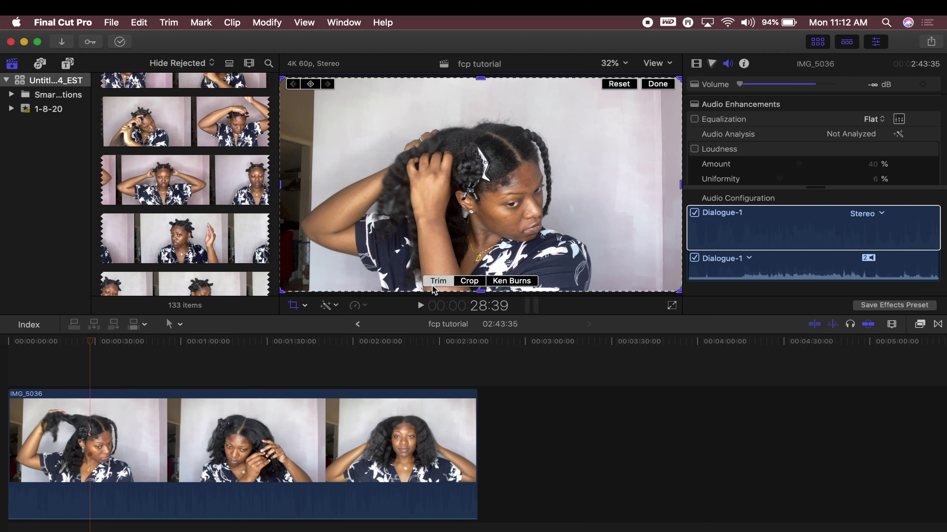
left_click(281, 184)
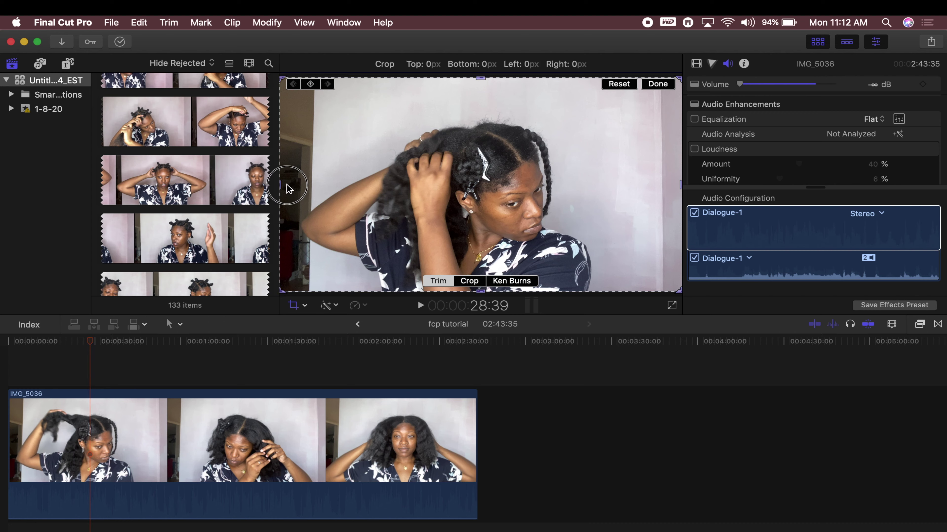
mouse_move(284, 188)
left_mouse_down()
mouse_move(303, 184)
mouse_move(282, 184)
left_mouse_up()
left_click(284, 82)
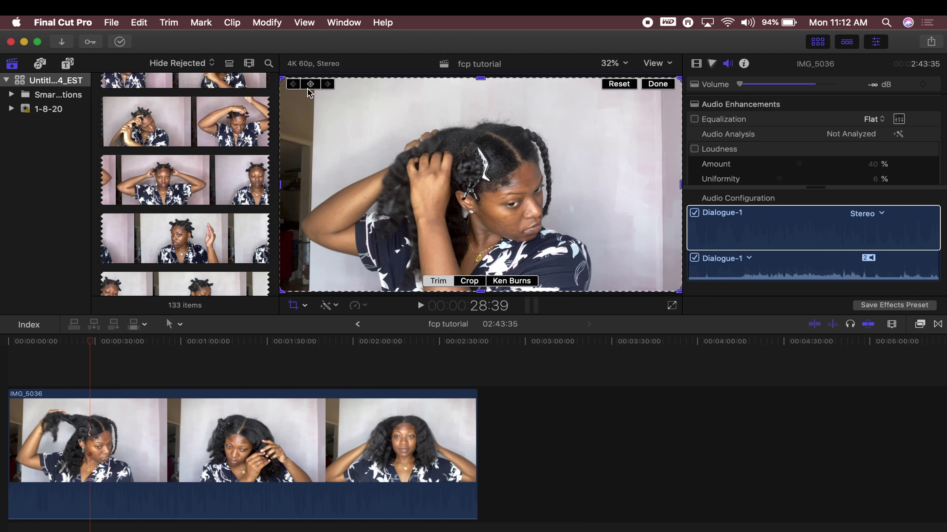
left_click_drag(279, 76, 317, 75)
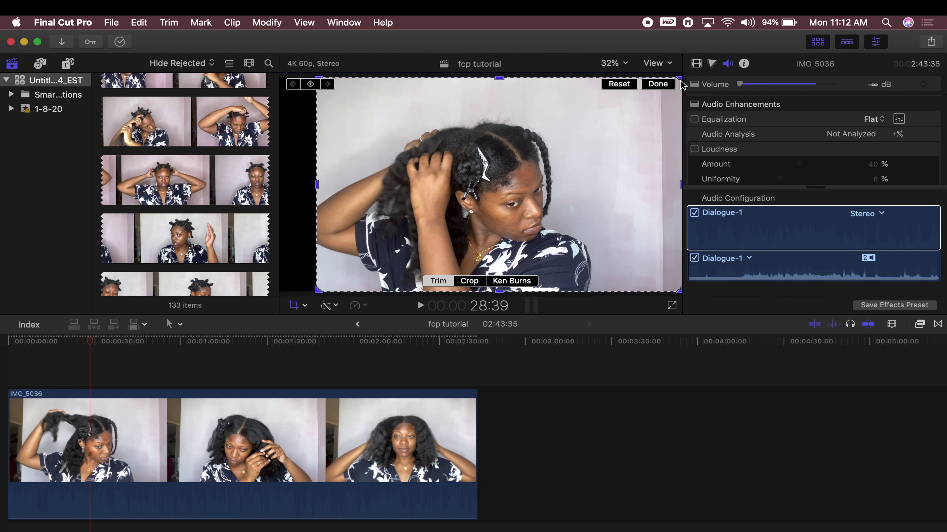
left_click_drag(679, 78, 653, 74)
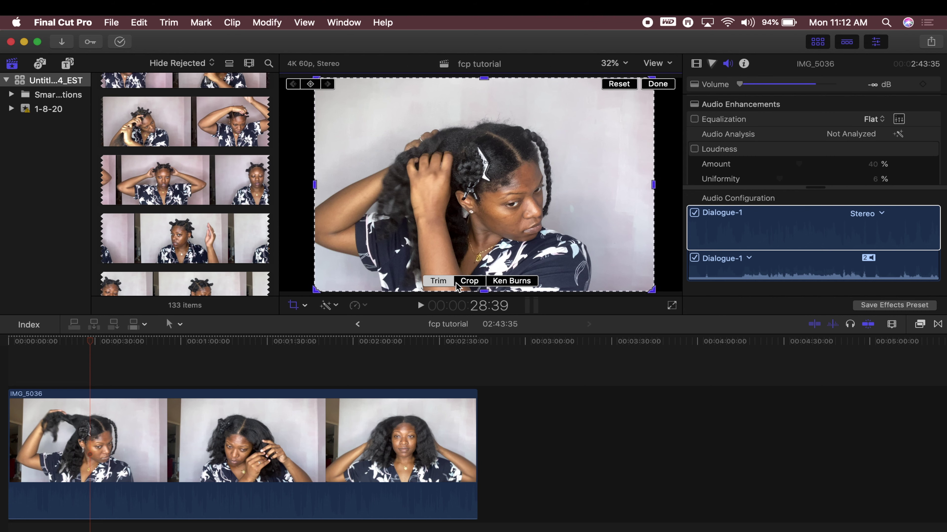
left_click(470, 281)
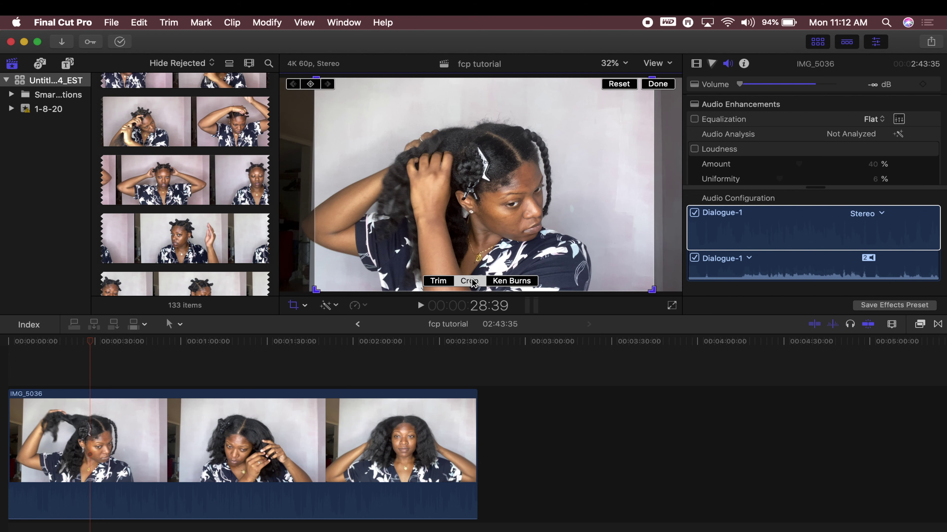
left_click(431, 284)
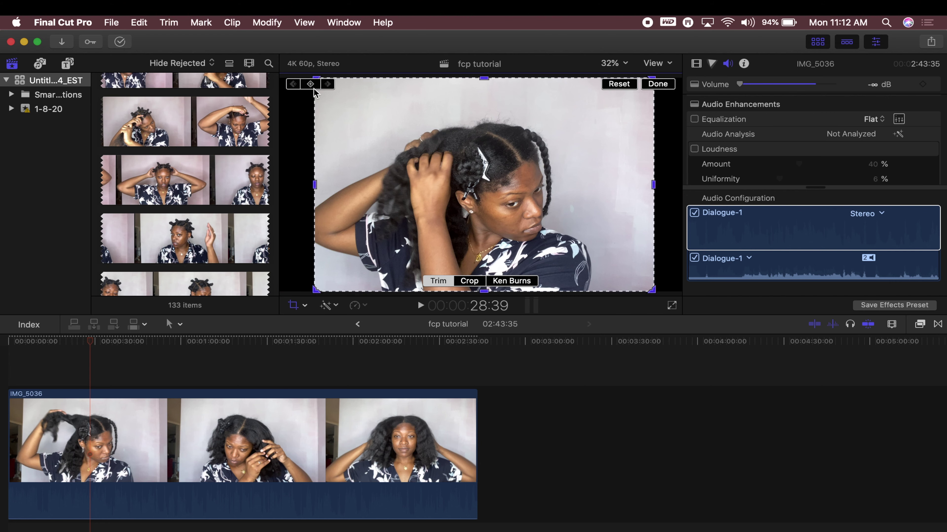
left_click(687, 121)
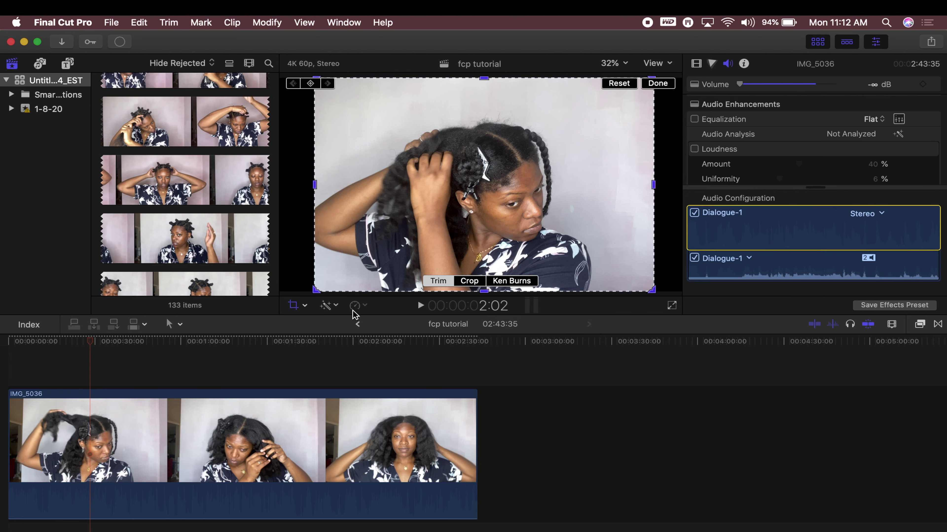
left_click(471, 282)
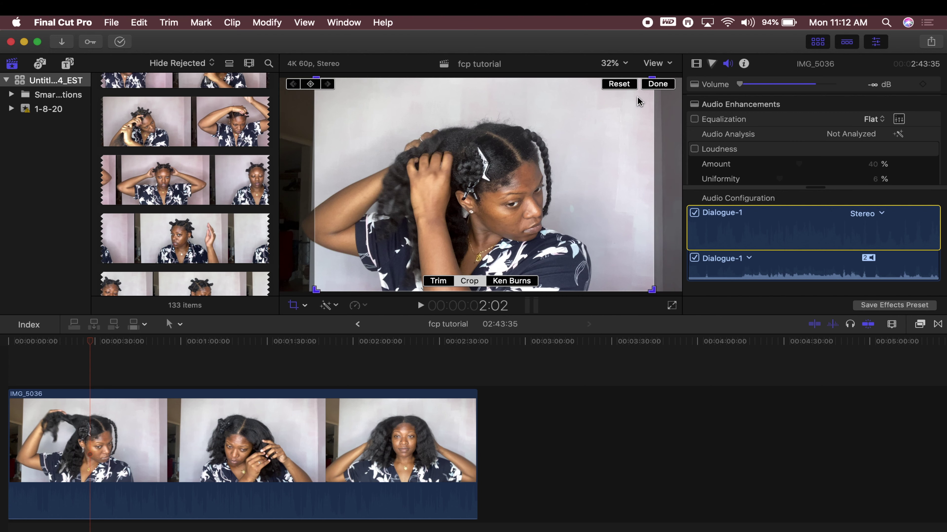
left_click(656, 84)
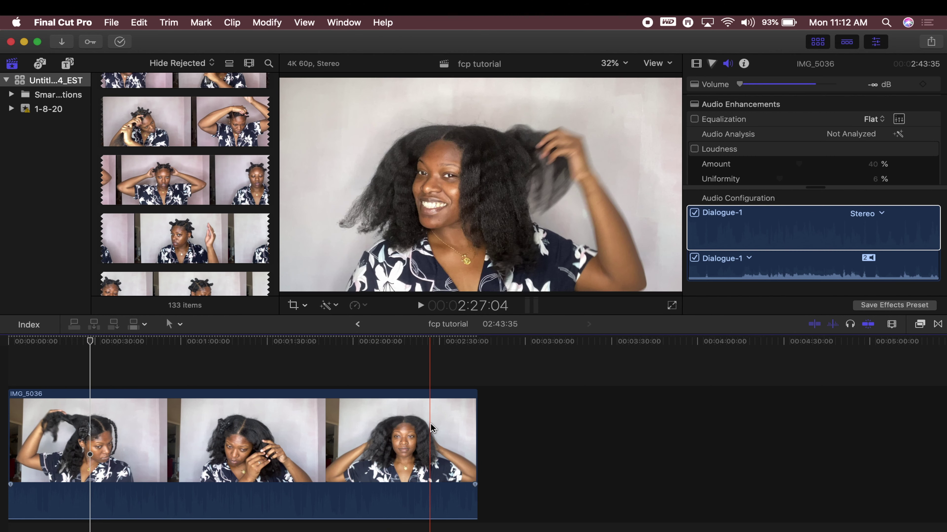
scroll(37, 425, "left", 2)
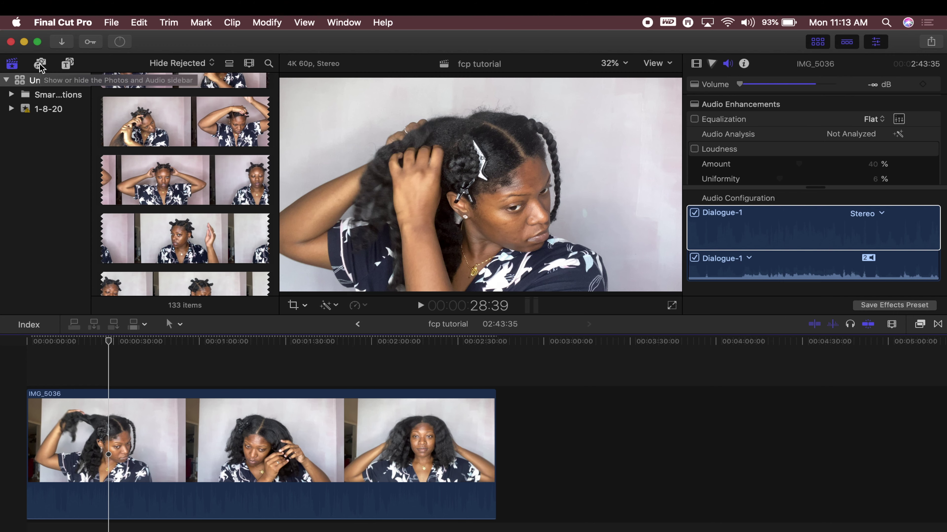
Browse Music and Sound Effects in Photos and Audio, then show the Photos library's two videos
left_click(40, 67)
left_click(30, 82)
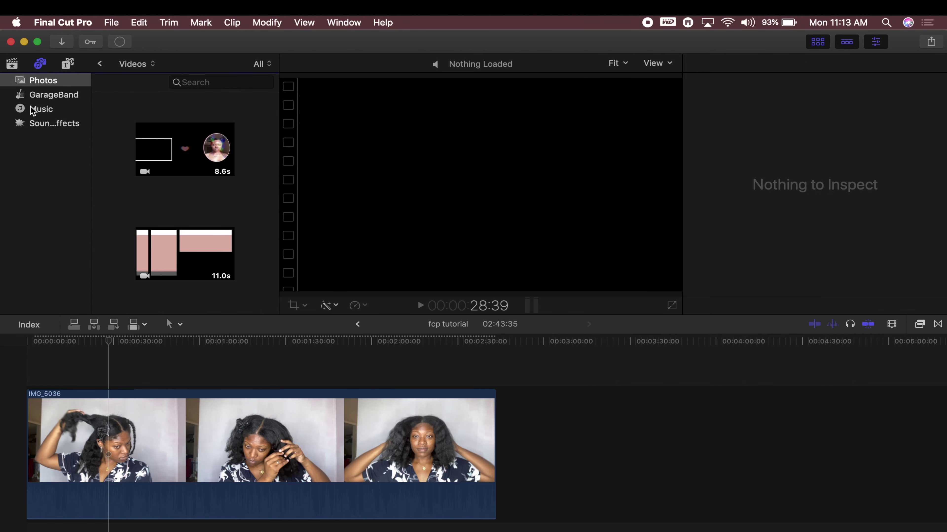
left_click(36, 112)
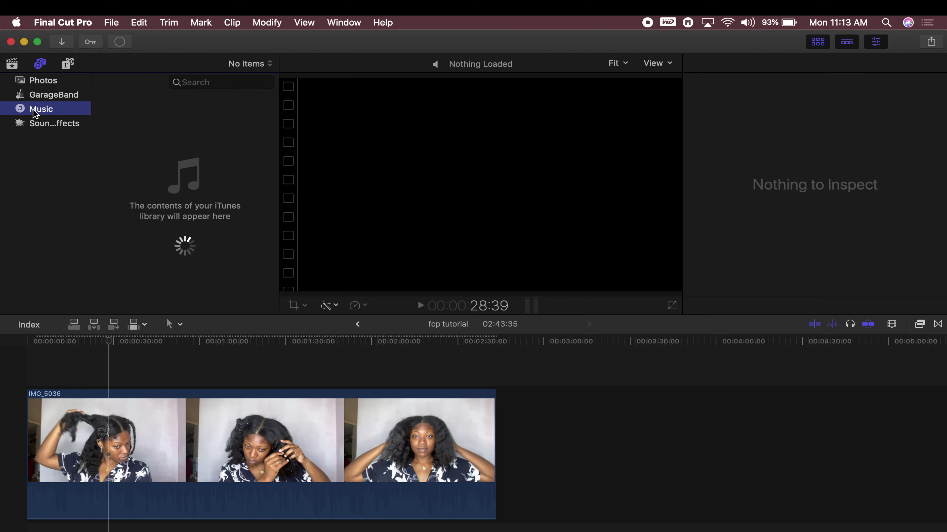
left_click(50, 125)
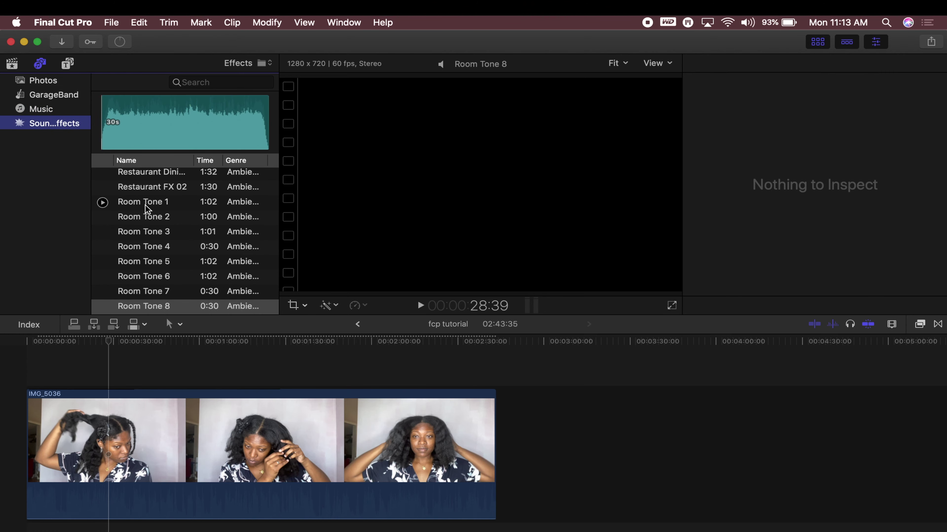
scroll(179, 234, "down", 5)
scroll(178, 234, "down", 15)
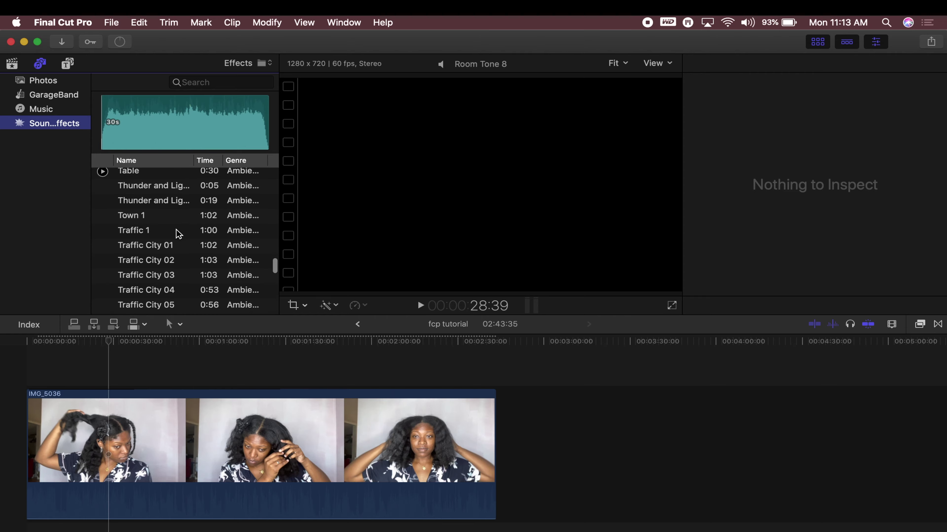
scroll(179, 234, "up", 20)
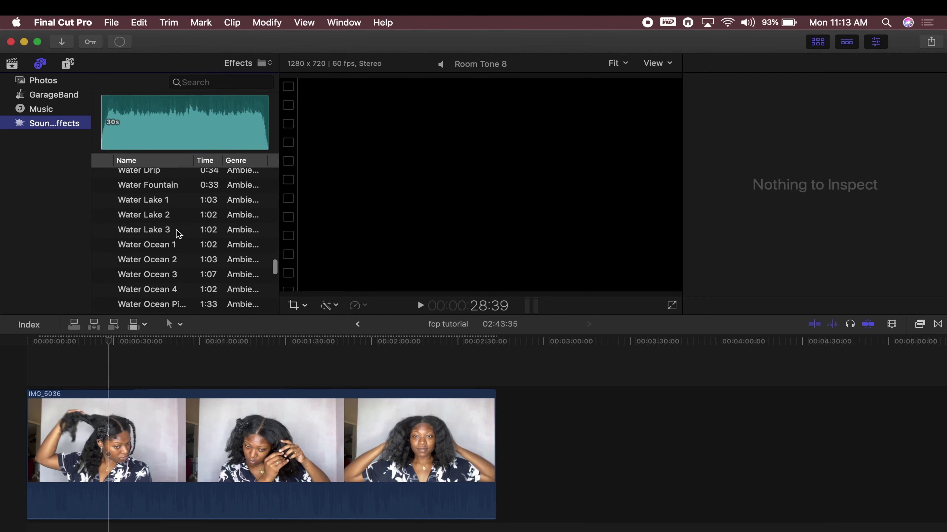
scroll(179, 234, "up", 20)
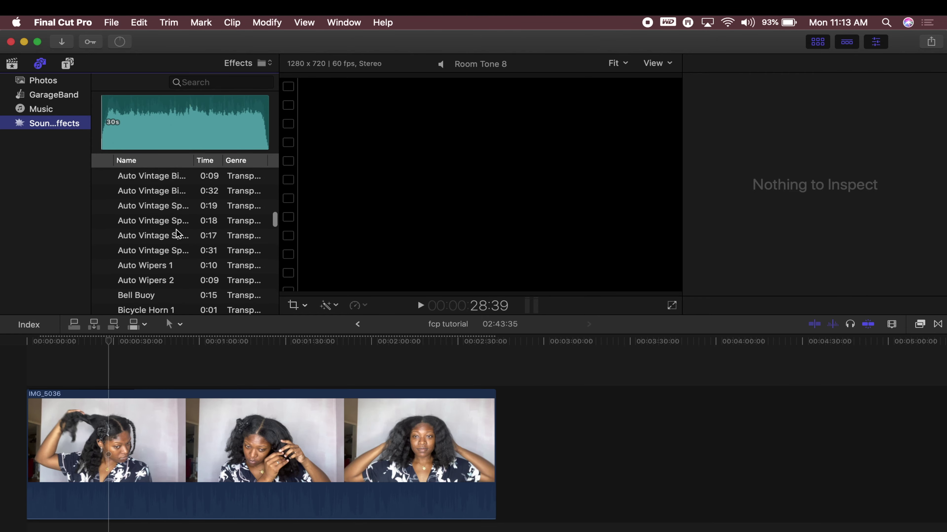
scroll(179, 234, "down", 20)
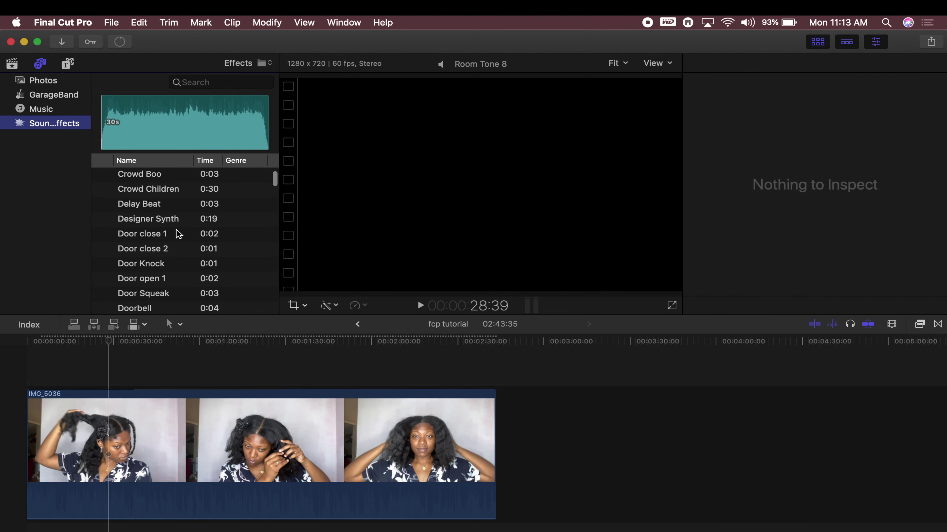
scroll(179, 234, "down", 20)
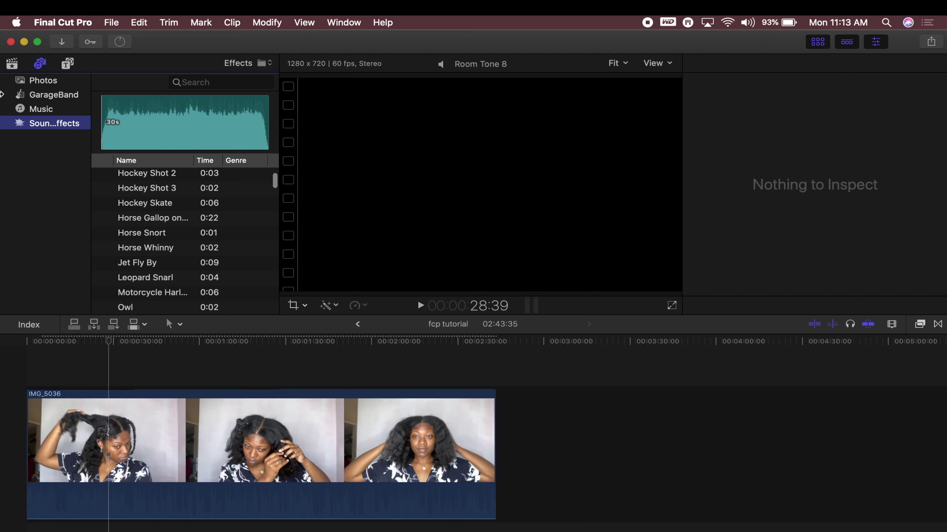
left_click(53, 79)
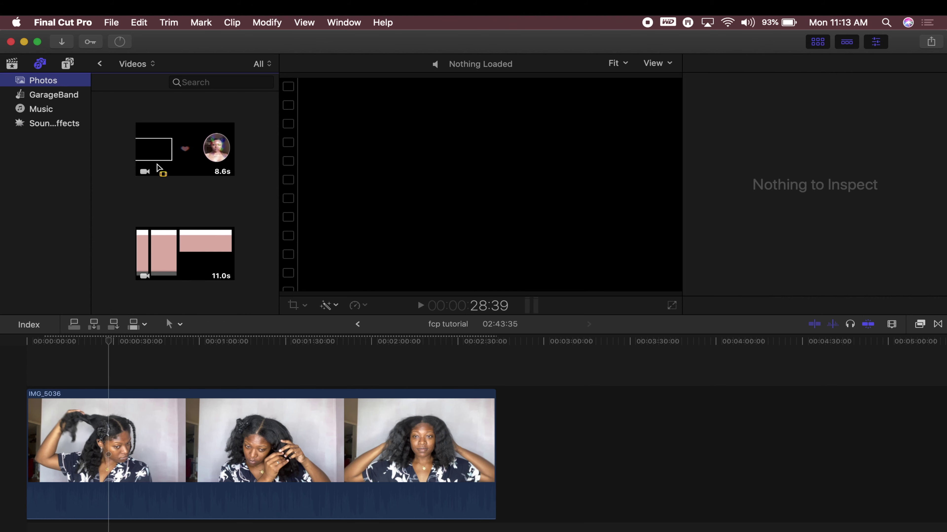
left_click(413, 520)
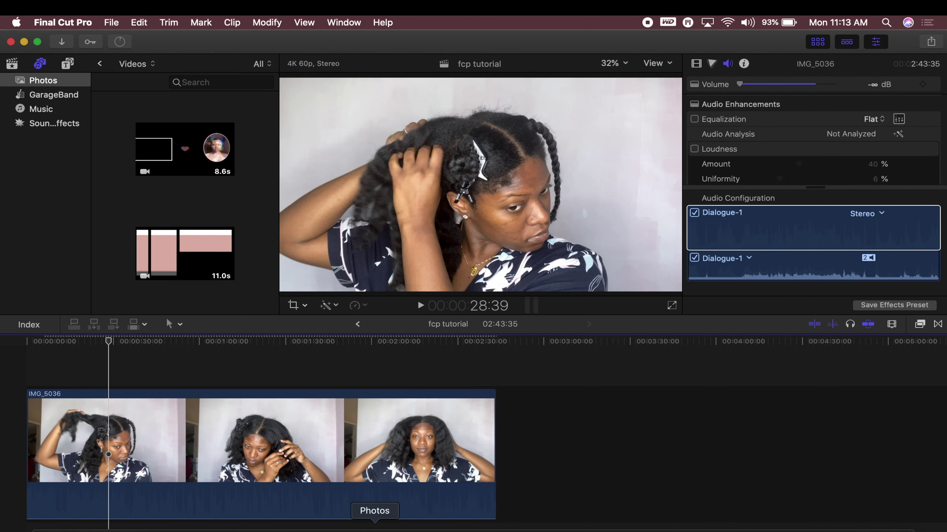
Place New Intro 2020 at the project start and End Screen 2020 after IMG_5036
left_click(188, 132)
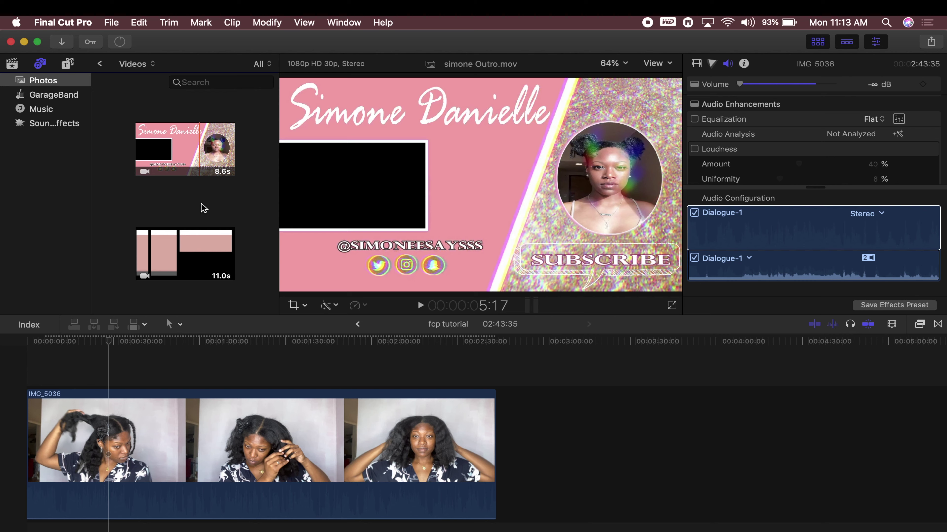
scroll(201, 204, "down", 5)
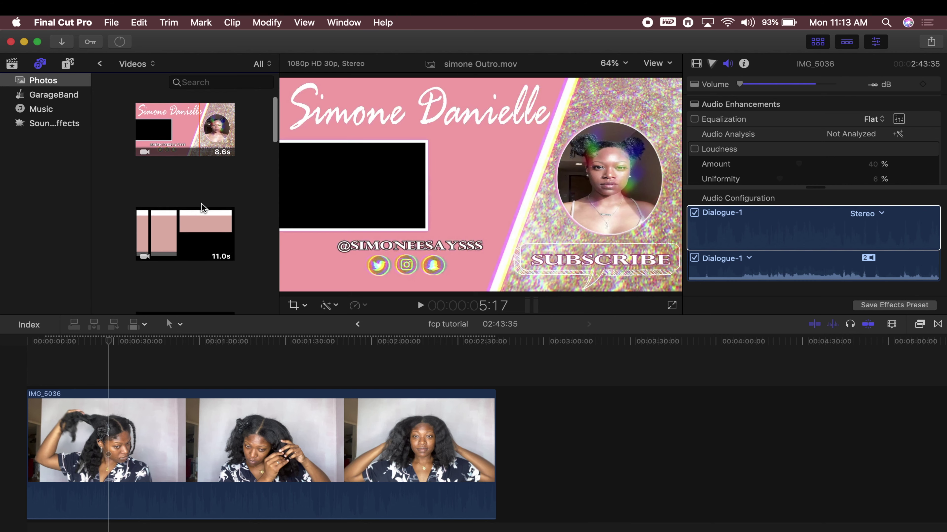
scroll(229, 291, "down", 5)
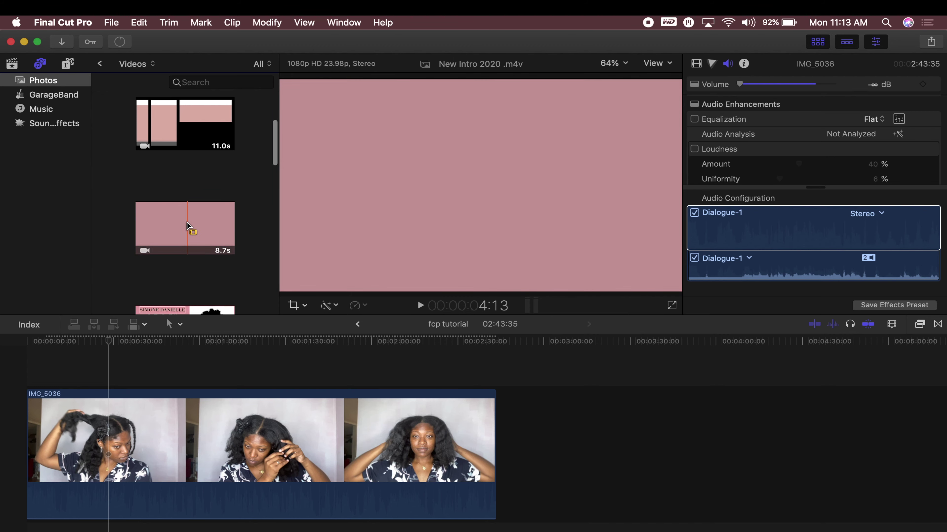
left_click_drag(188, 226, 4, 447)
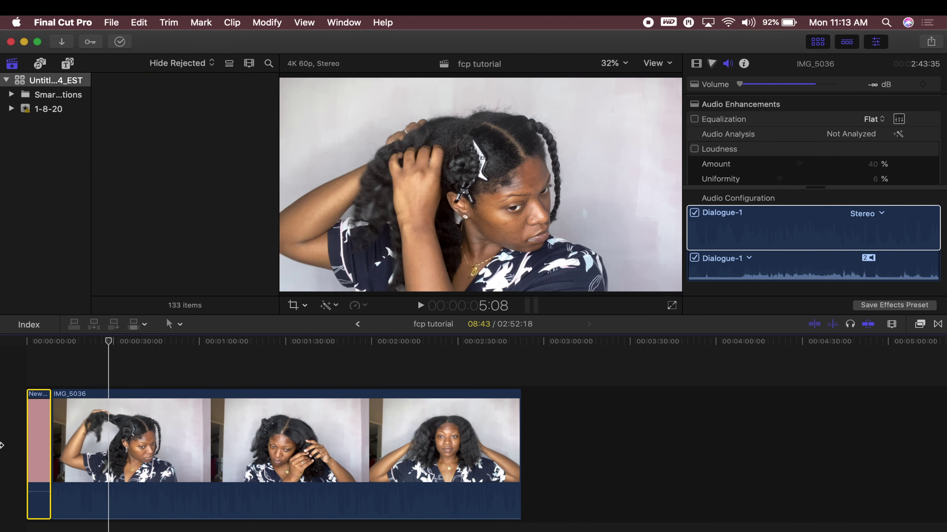
scroll(176, 190, "down", 8)
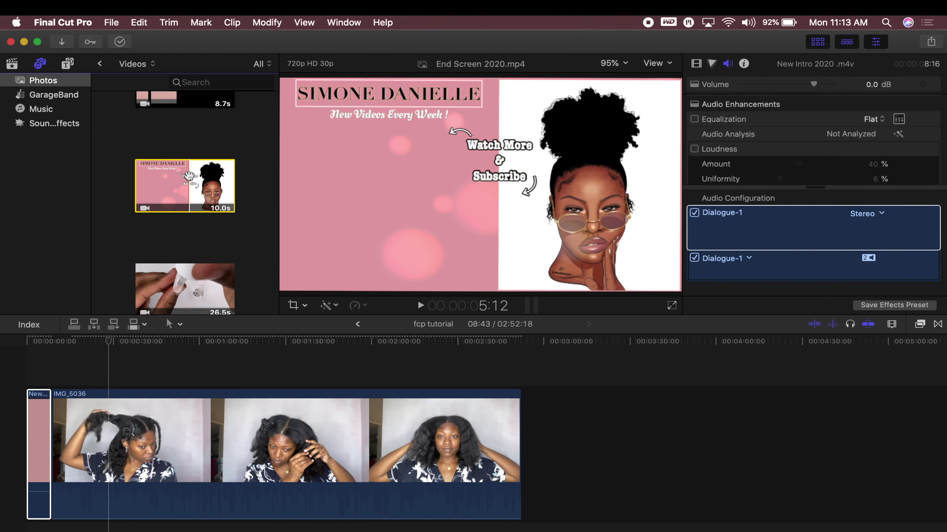
left_click_drag(178, 179, 565, 435)
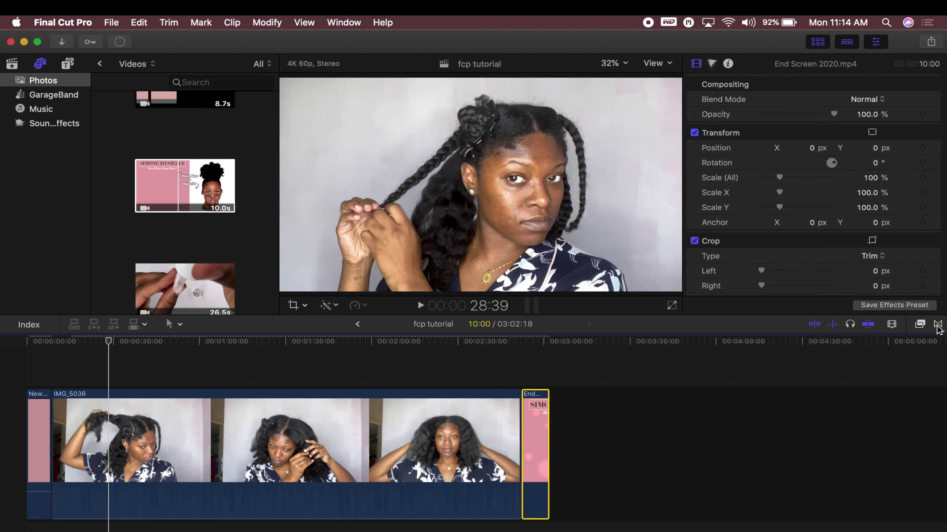
Scroll the Installed Transitions and select the Duplicate transition to preview it
left_click(937, 325)
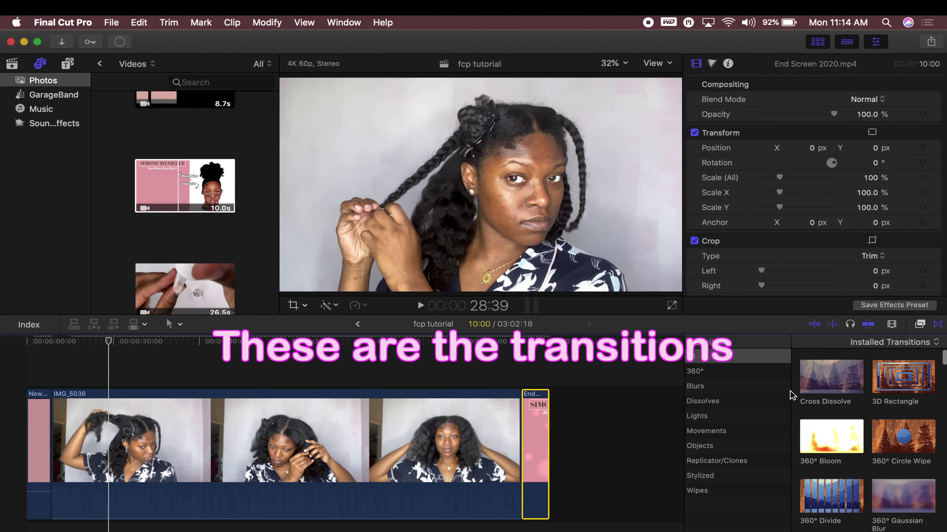
scroll(931, 405, "down", 15)
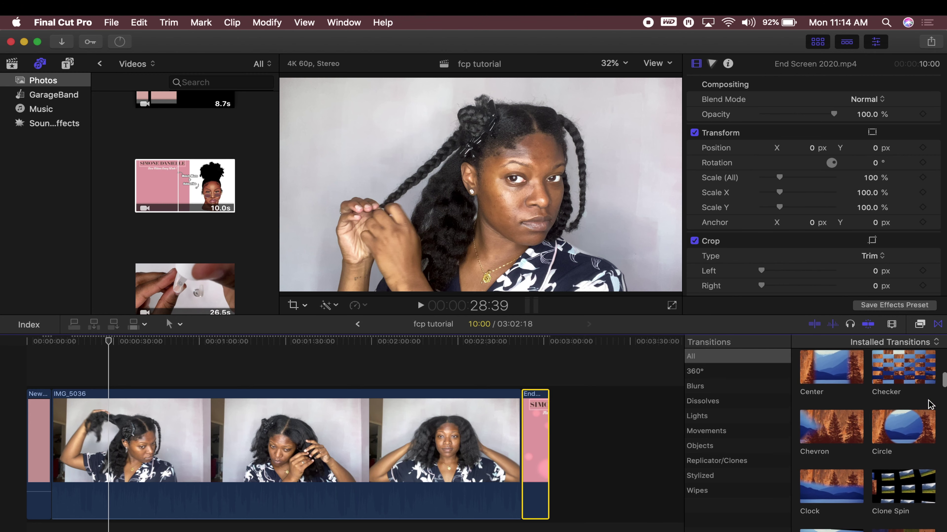
scroll(930, 405, "up", 15)
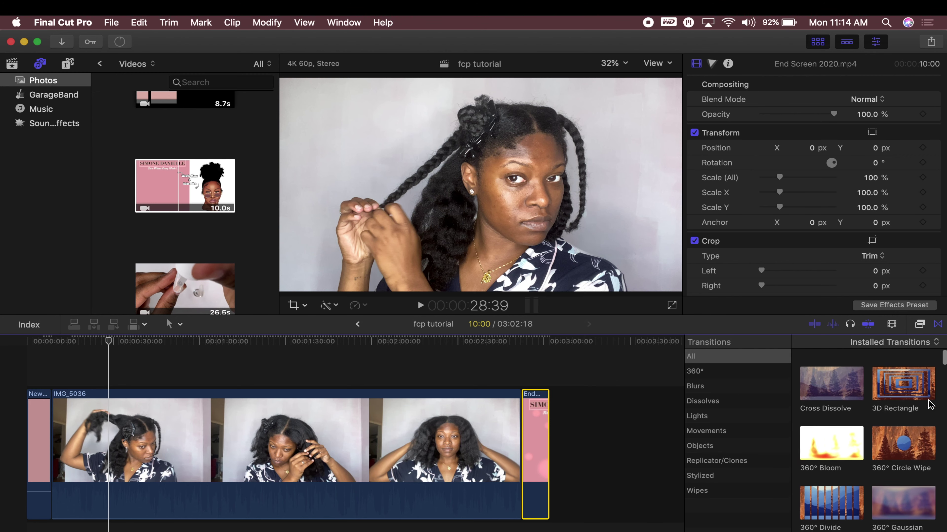
scroll(902, 399, "down", 20)
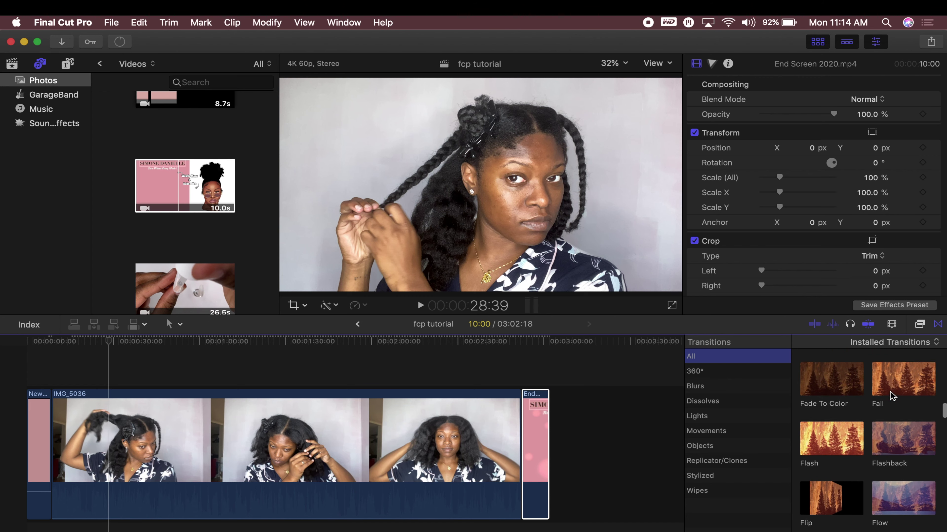
scroll(890, 396, "up", 2)
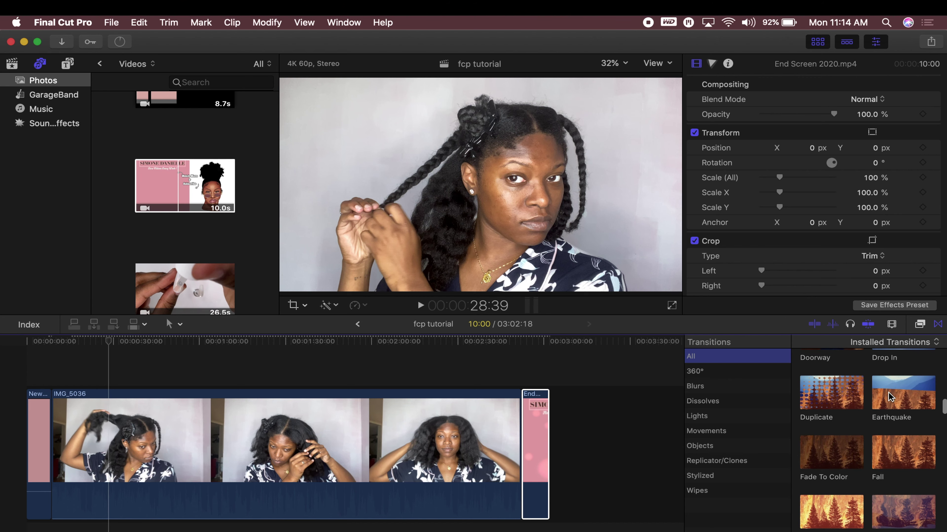
left_click(830, 400)
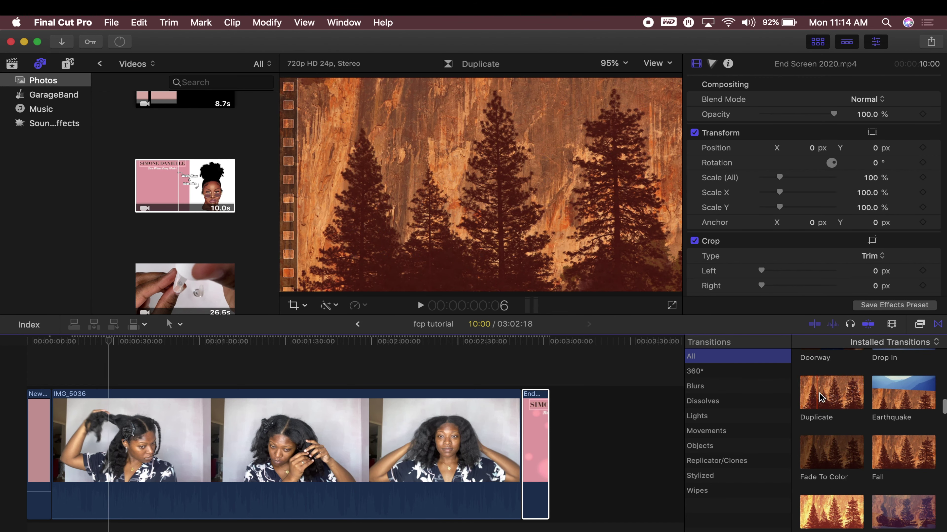
left_click(834, 399)
Add a Duplicate transition between the intro and IMG_5036, allowing media overlap, and play it back
left_click_drag(833, 400, 55, 474)
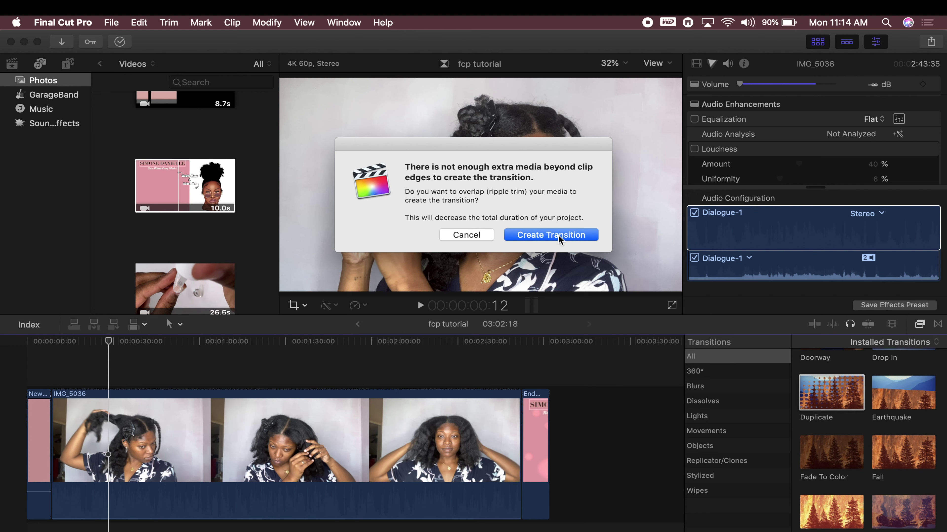
left_click(551, 235)
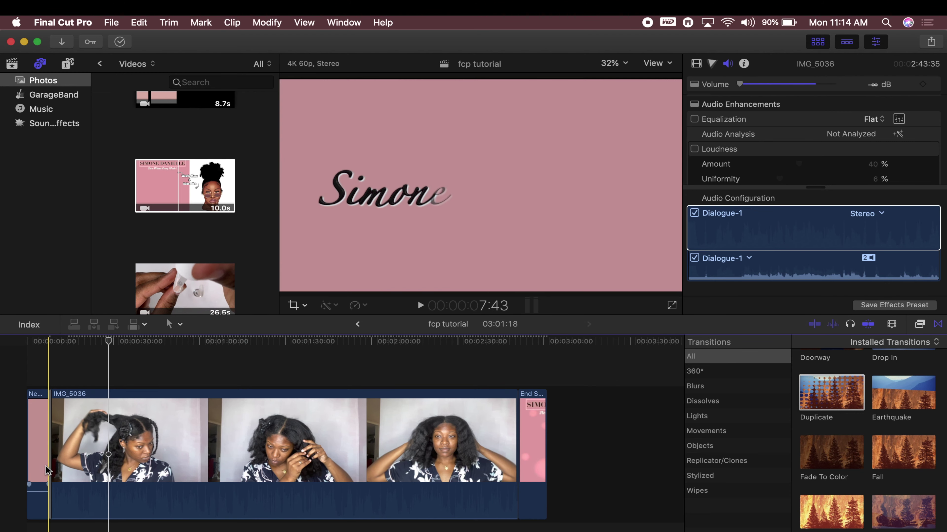
key("space")
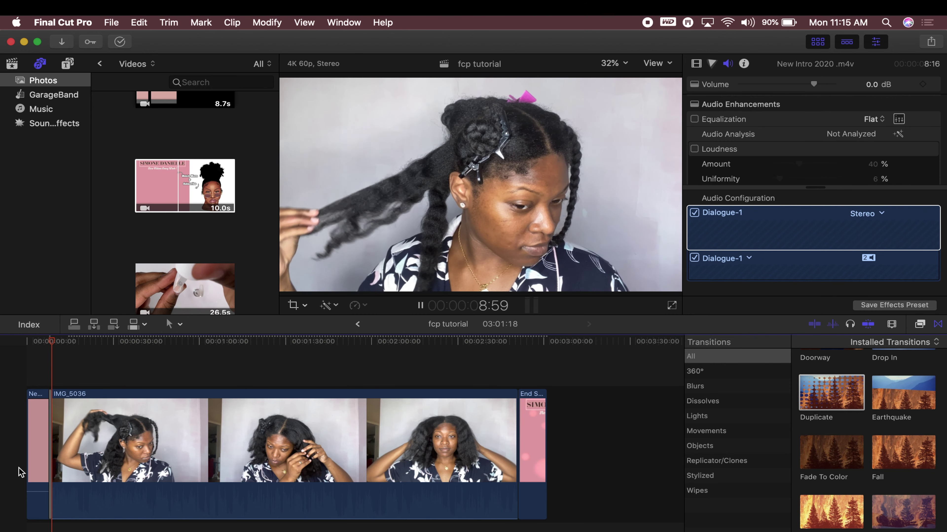
key("space")
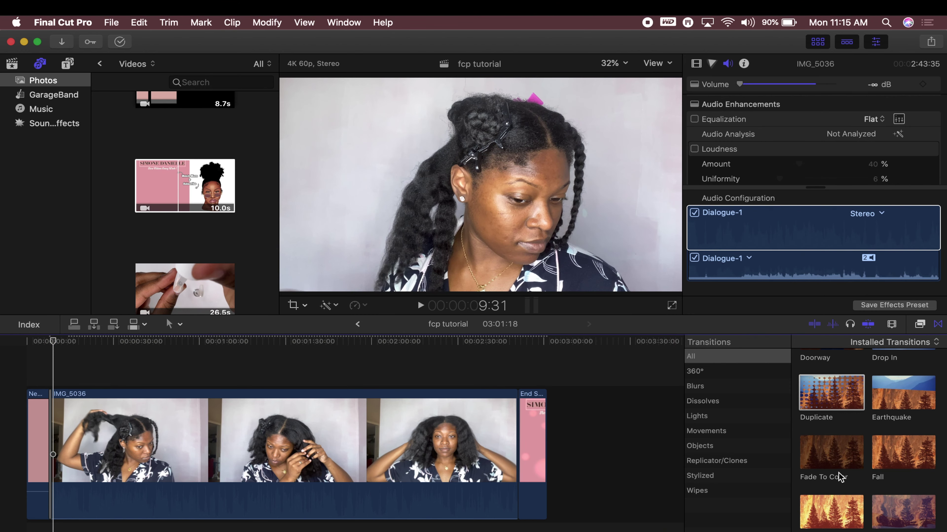
Add a Static transition between IMG_5036 and the end screen, allowing media overlap
scroll(838, 477, "down", 15)
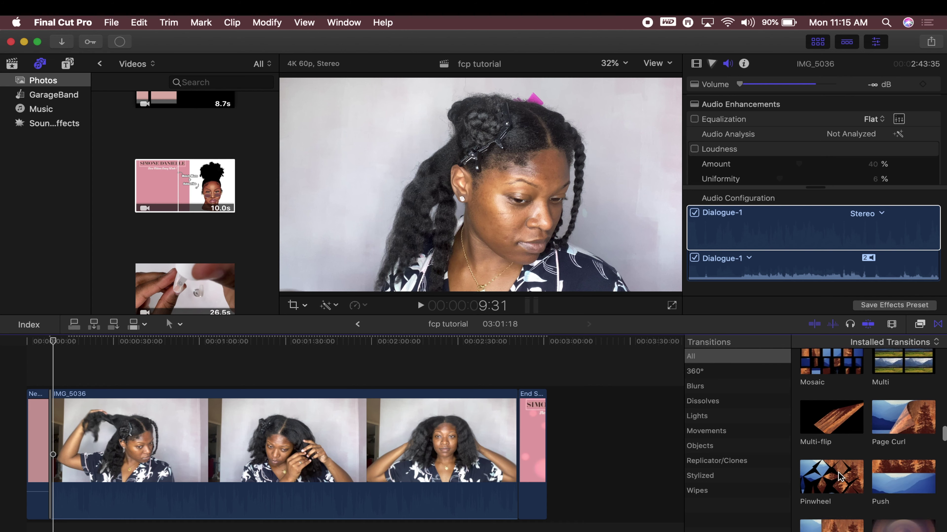
scroll(838, 477, "down", 10)
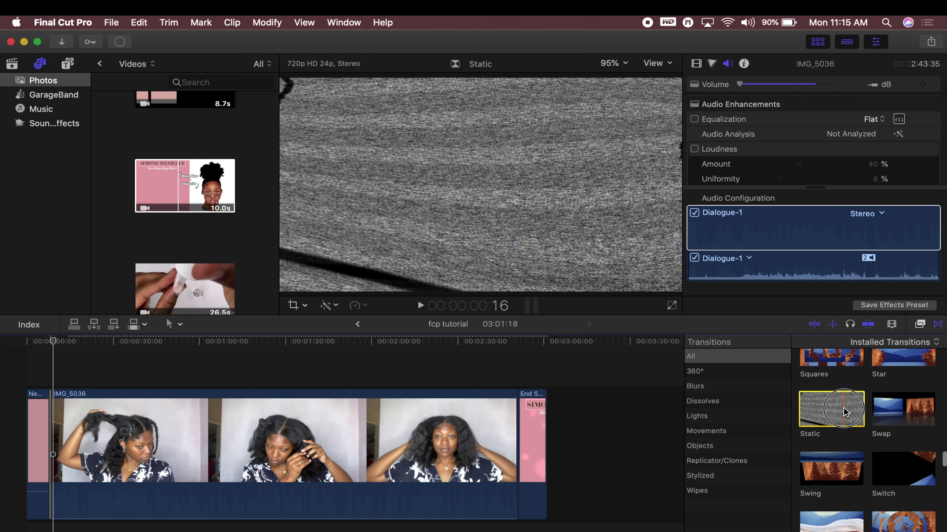
left_click_drag(827, 418, 522, 454)
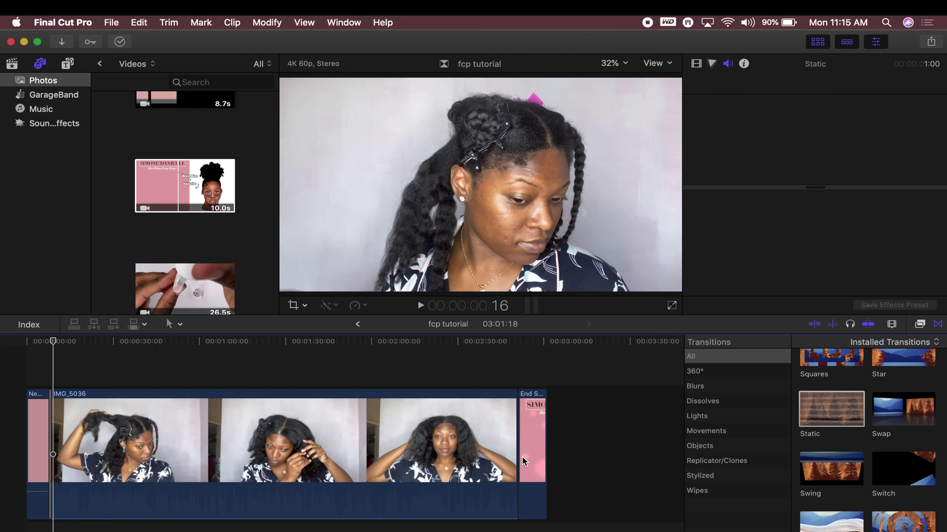
left_click(525, 236)
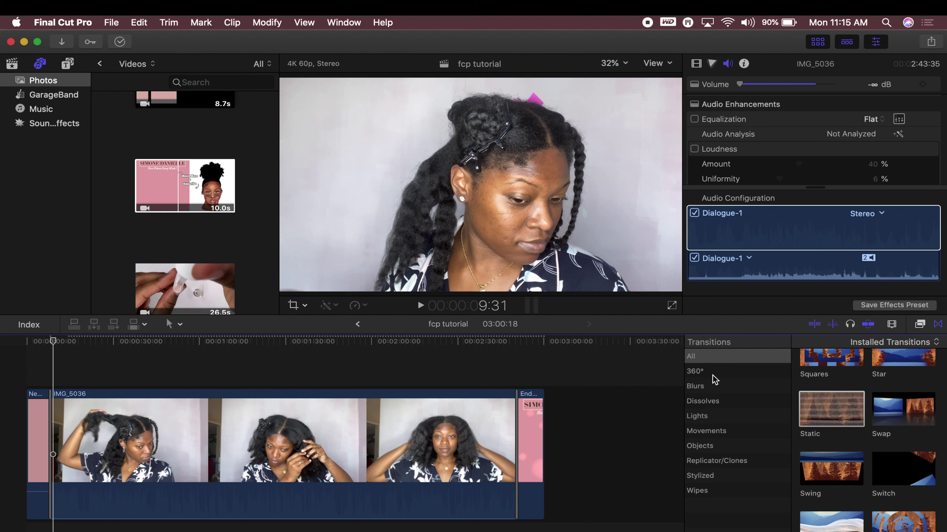
left_click(921, 325)
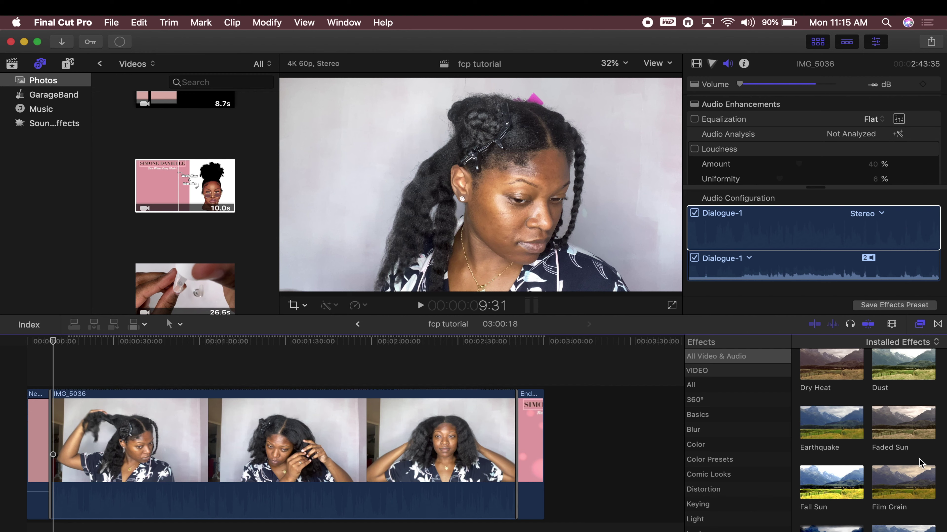
Scroll the Effects browser to the Blur group with 360° Channel Blur, Gaussian Blur and Soft Focus
scroll(921, 463, "down", 2)
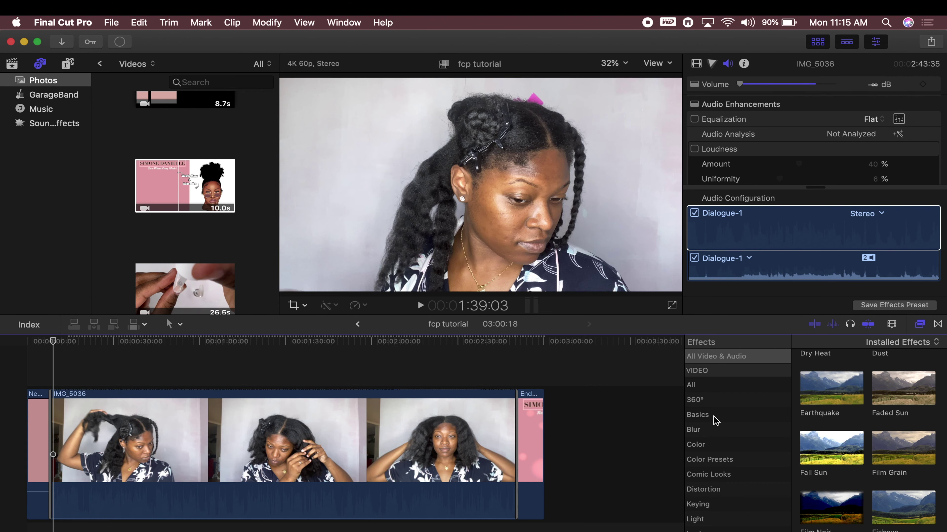
scroll(716, 421, "down", 5)
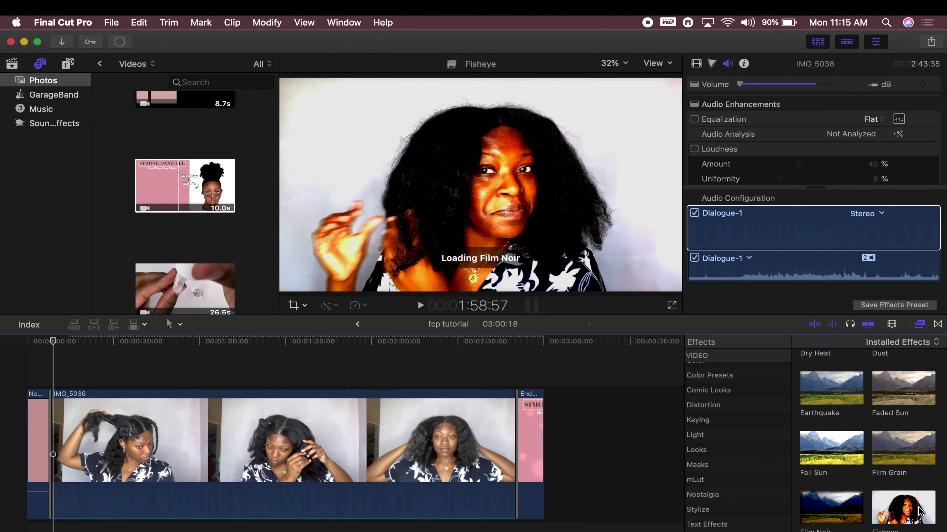
scroll(902, 484, "down", 3)
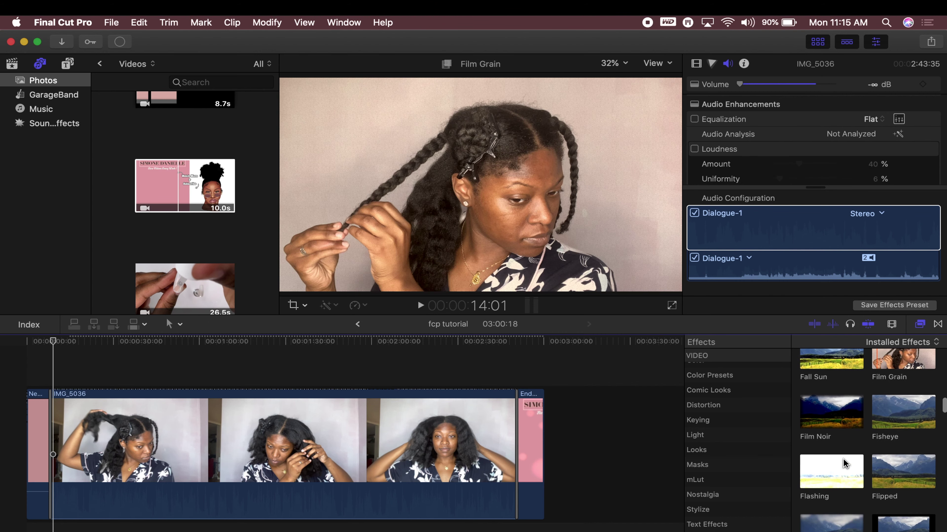
scroll(874, 526, "down", 3)
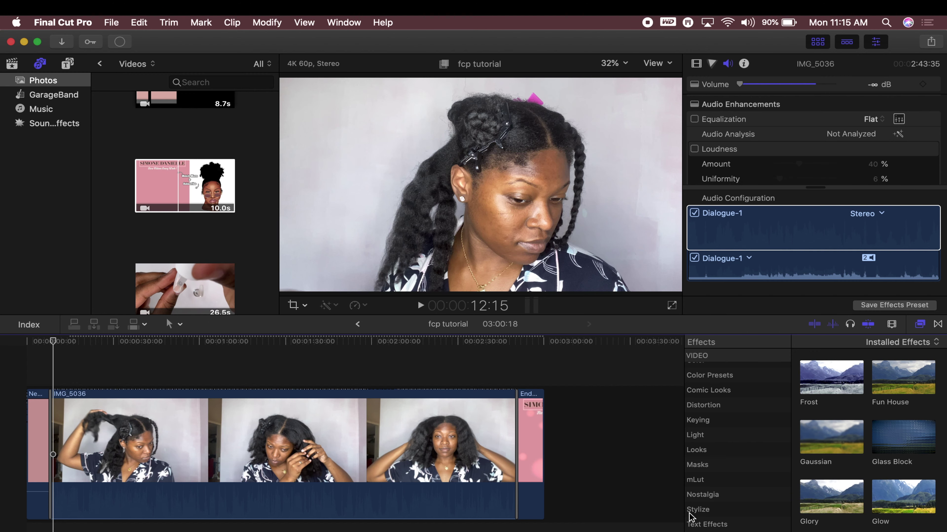
scroll(727, 459, "down", 8)
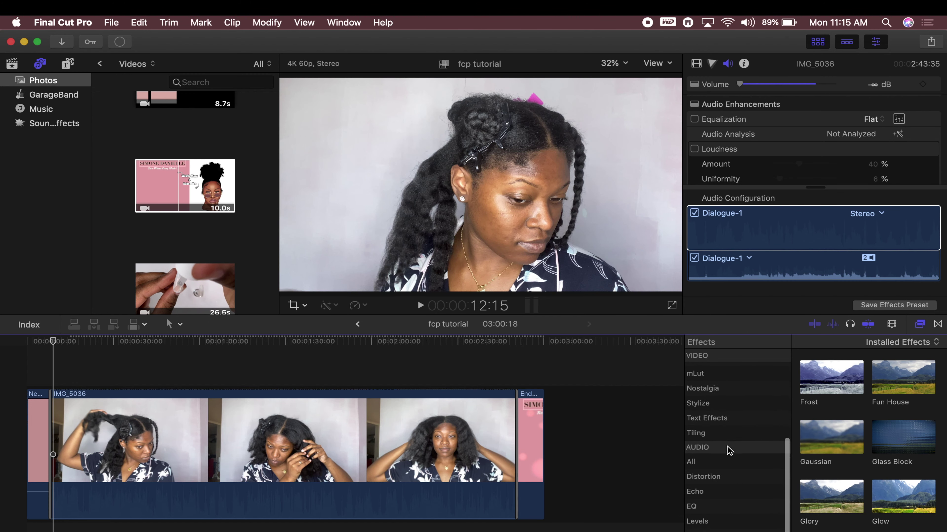
scroll(729, 449, "up", 10)
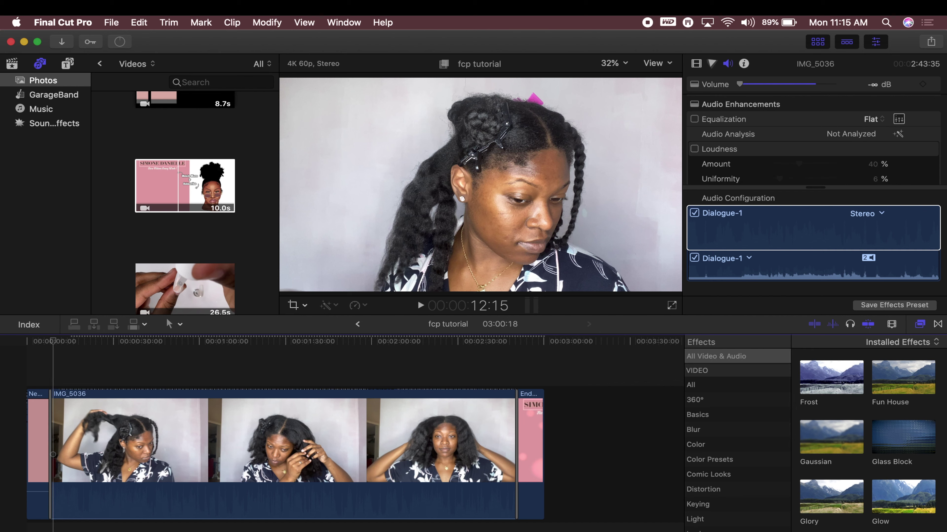
scroll(869, 440, "up", 10)
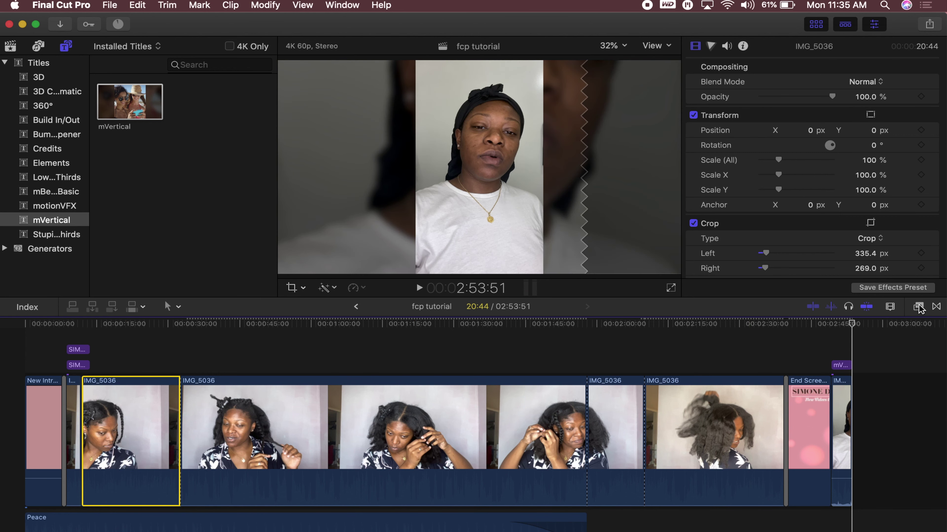
Apply the Focus blur effect from the Blur category to the IMG_5036 clip
left_click(918, 306)
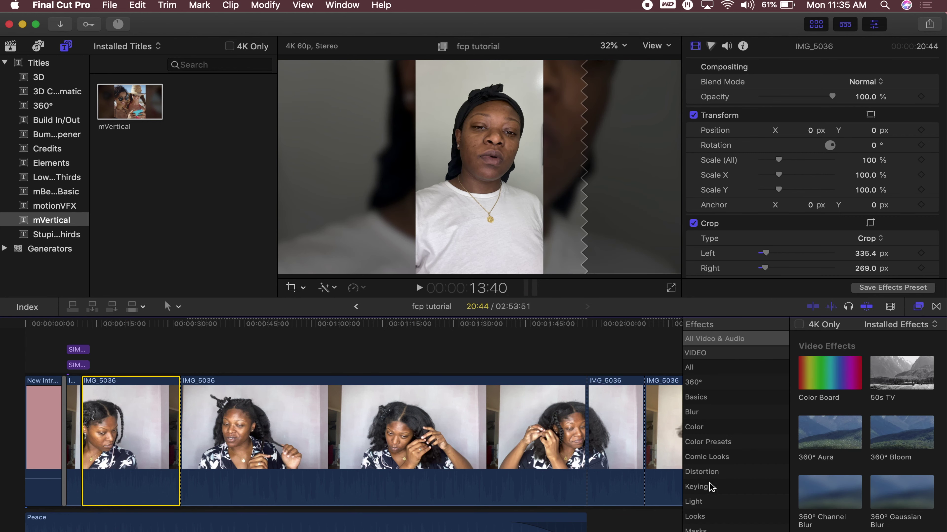
scroll(715, 476, "down", 2)
left_click(723, 389)
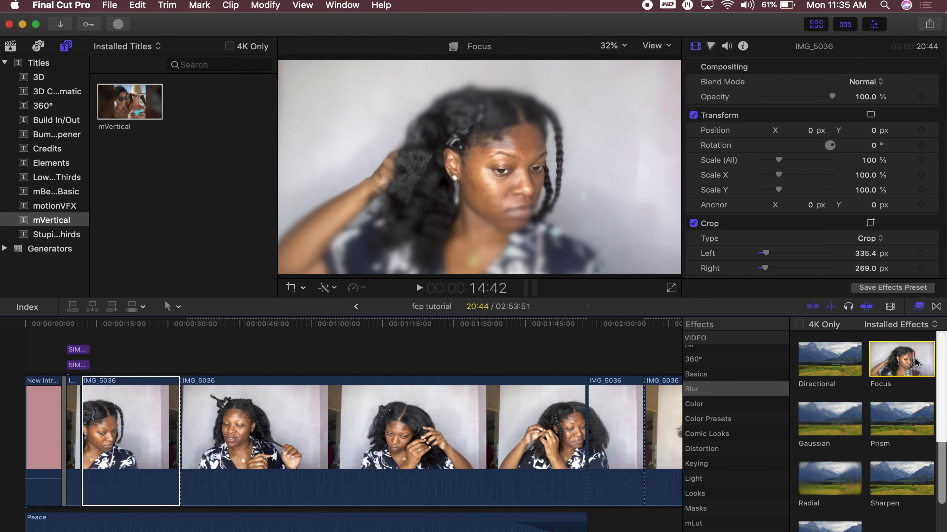
left_click_drag(916, 363, 144, 458)
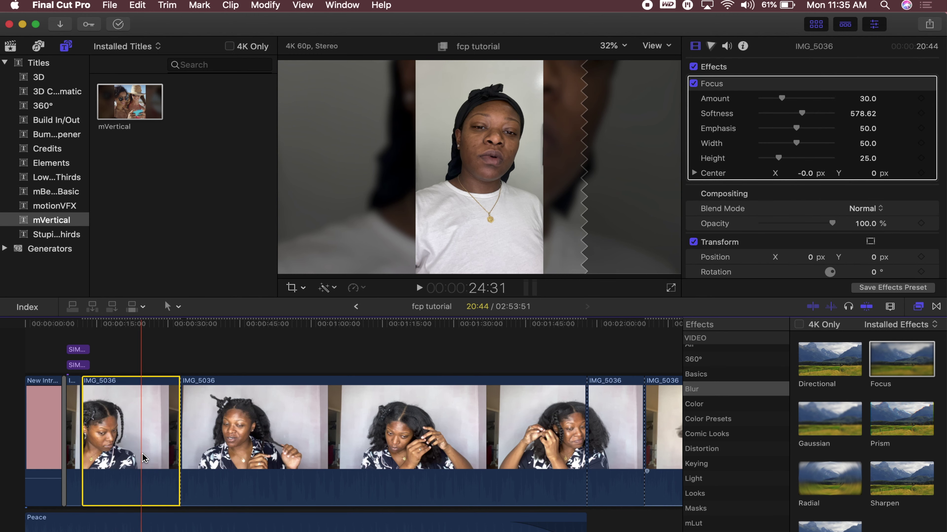
left_click(138, 362)
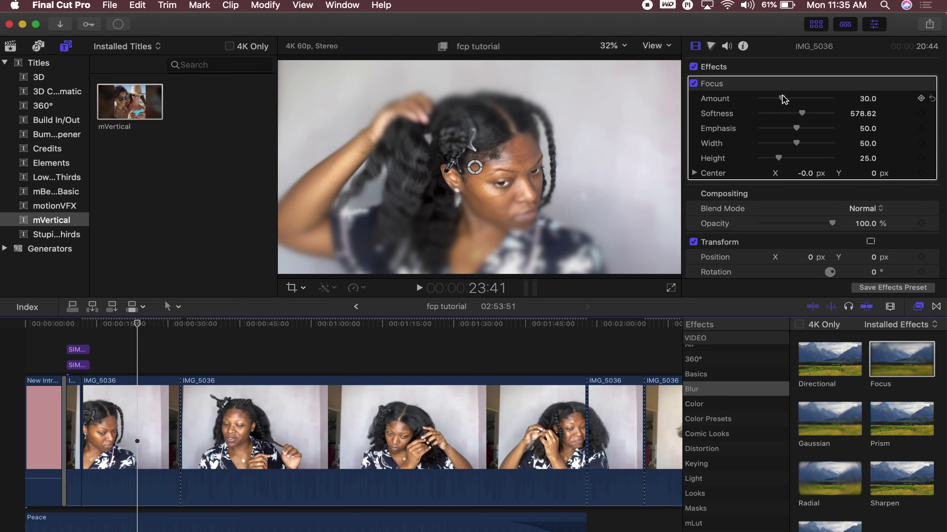
Raise the Focus Amount to 73.94, switch the effect off, and close the Effects browser
left_click_drag(783, 99, 762, 152)
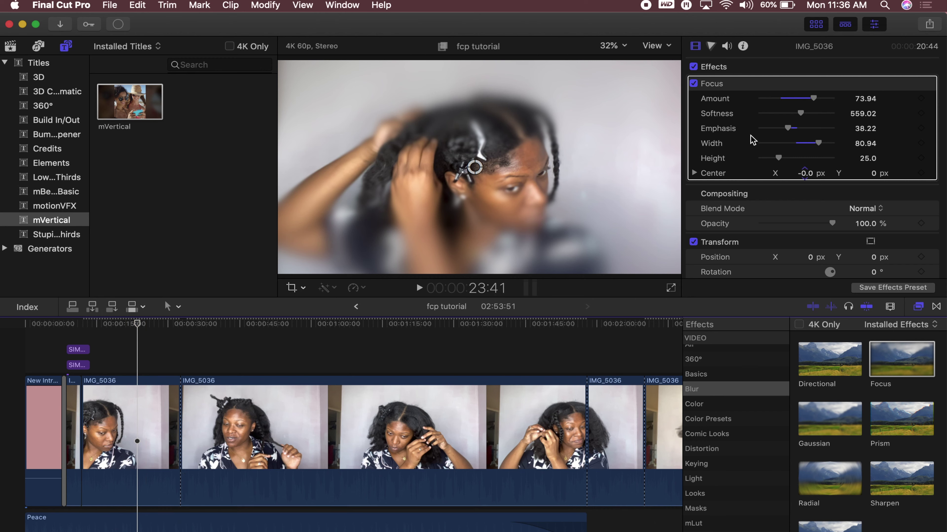
left_click(696, 85)
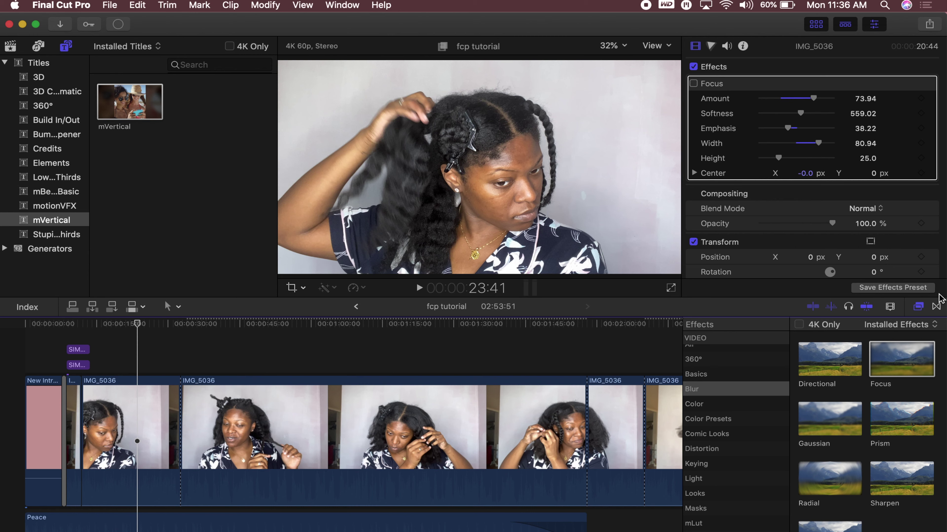
left_click(917, 306)
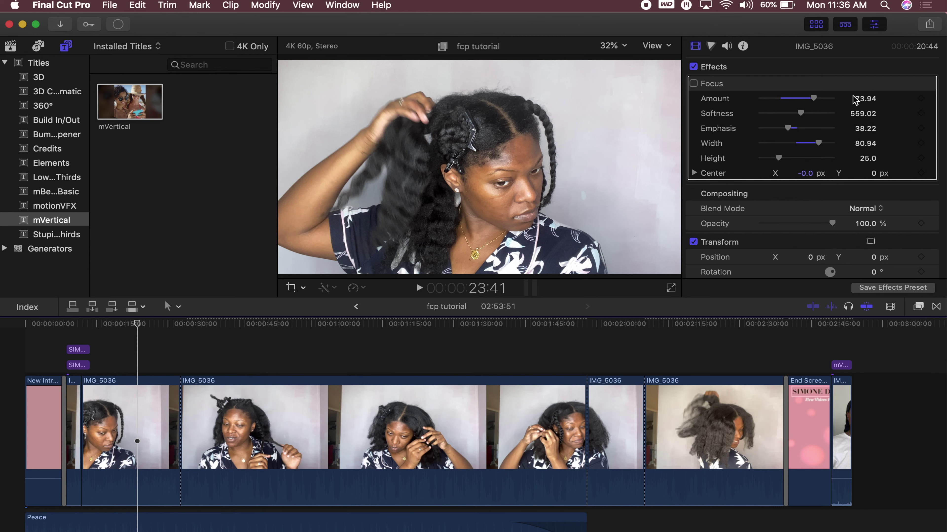
left_click(711, 46)
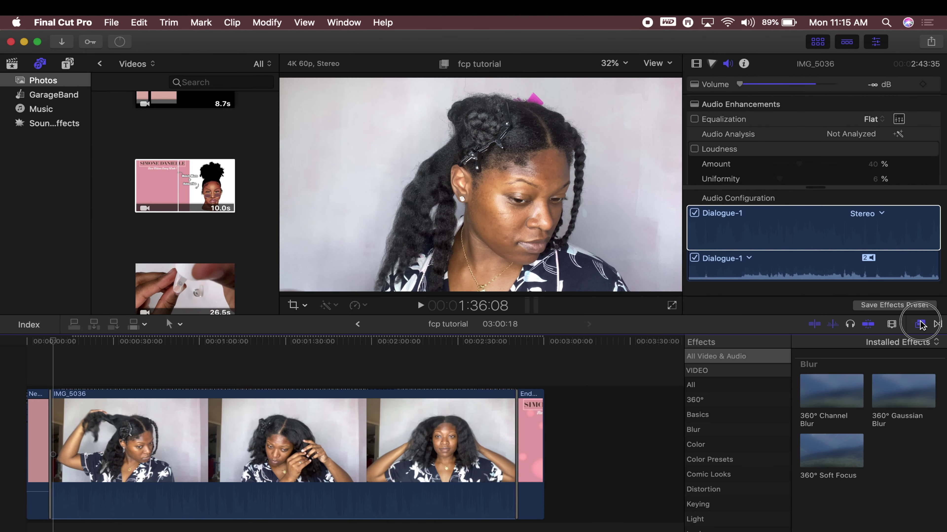
left_click(919, 323)
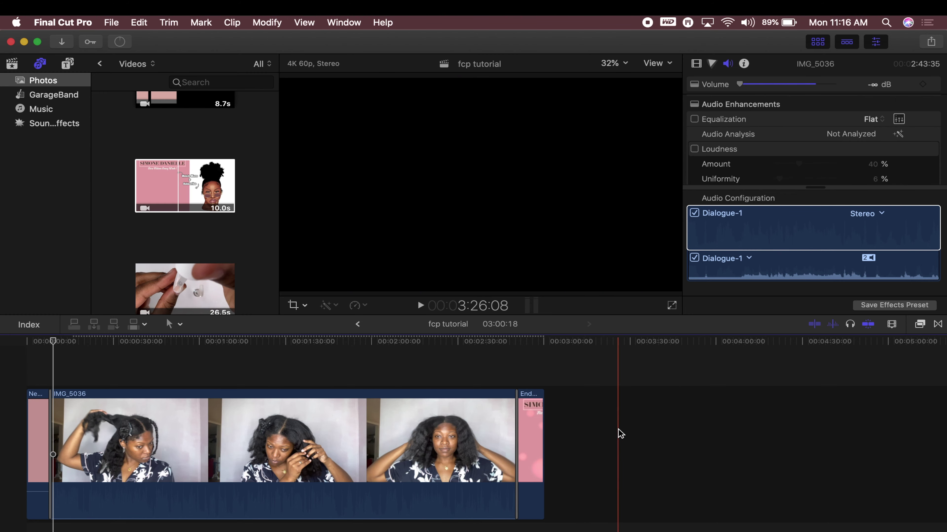
Select IMG_5036, zoom the timeline in, then zoom out twice so the clip sits at the start
left_click(285, 499)
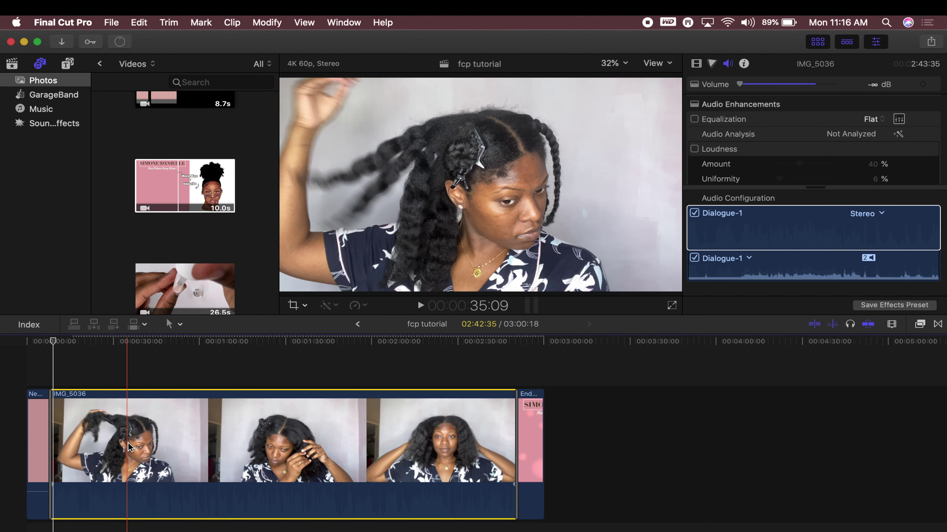
key("super+equal")
key("super+equal")
key("super+equal")
key("super+equal")
key("super+minus")
key("super+minus")
key("super+minus")
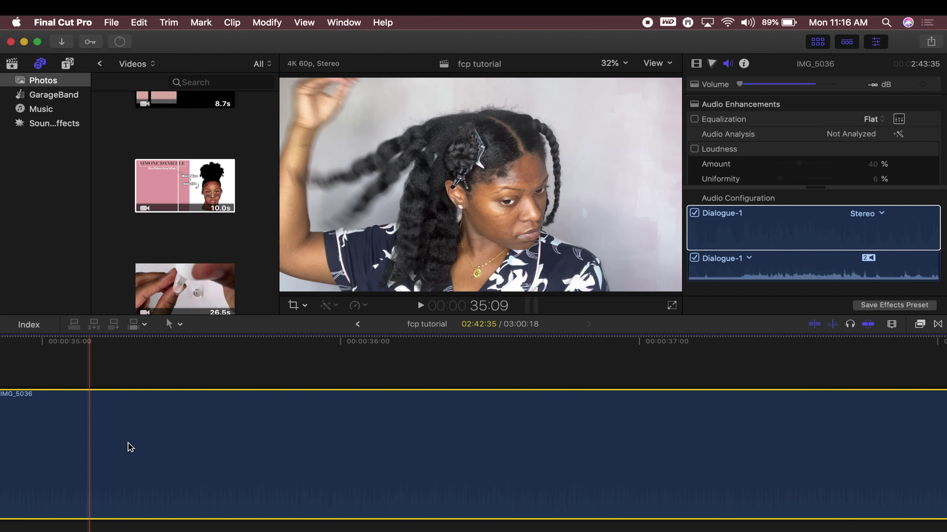
key("super+minus")
key("super+minus")
key("super+minus")
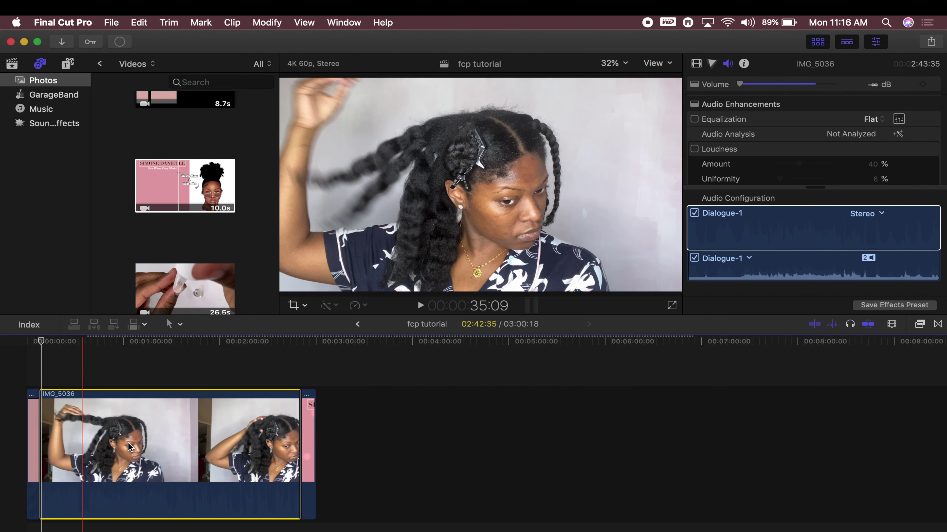
left_click(845, 275)
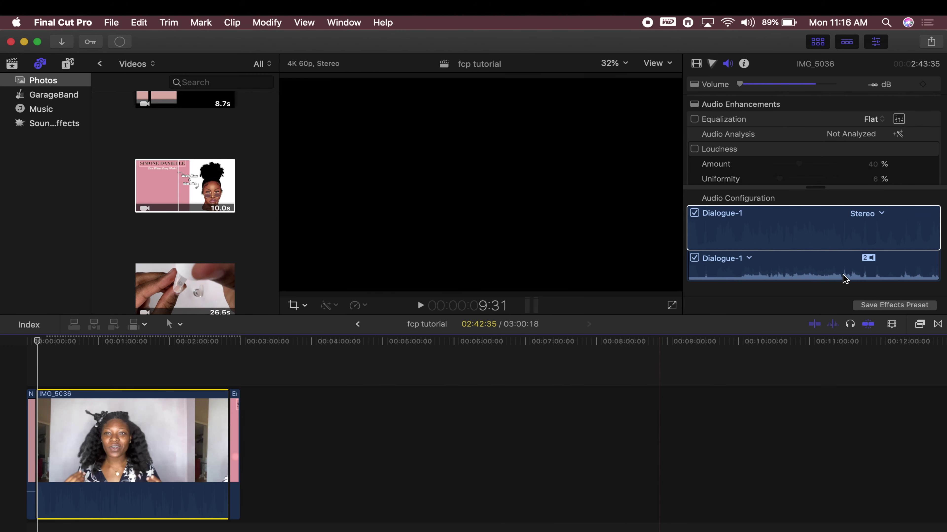
Zoom the timeline in on the clip with smaller thumbnails, and raise its volume to 3.0 dB
left_click(892, 324)
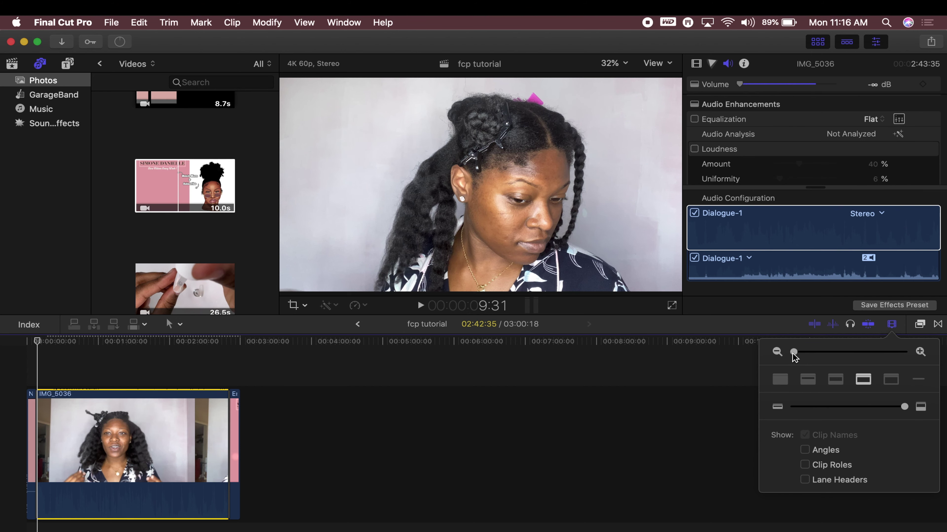
left_click_drag(794, 353, 848, 362)
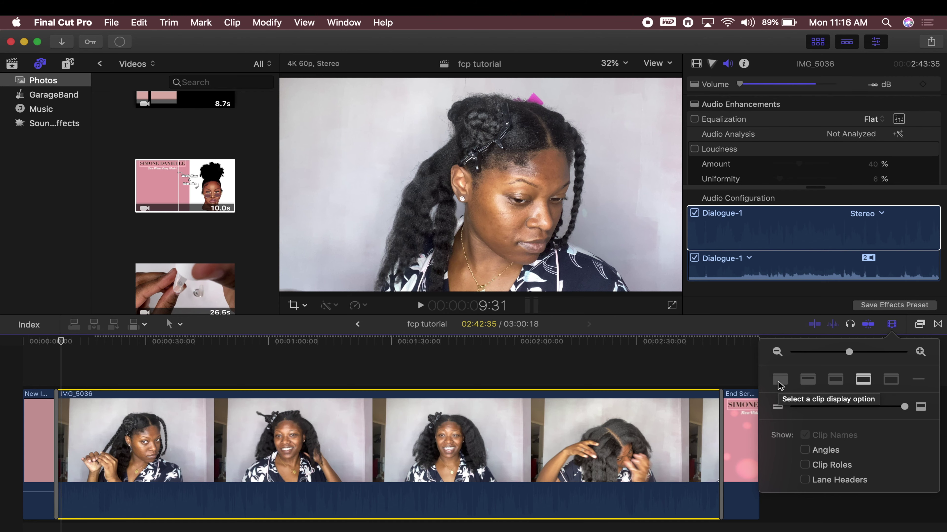
left_click(837, 382)
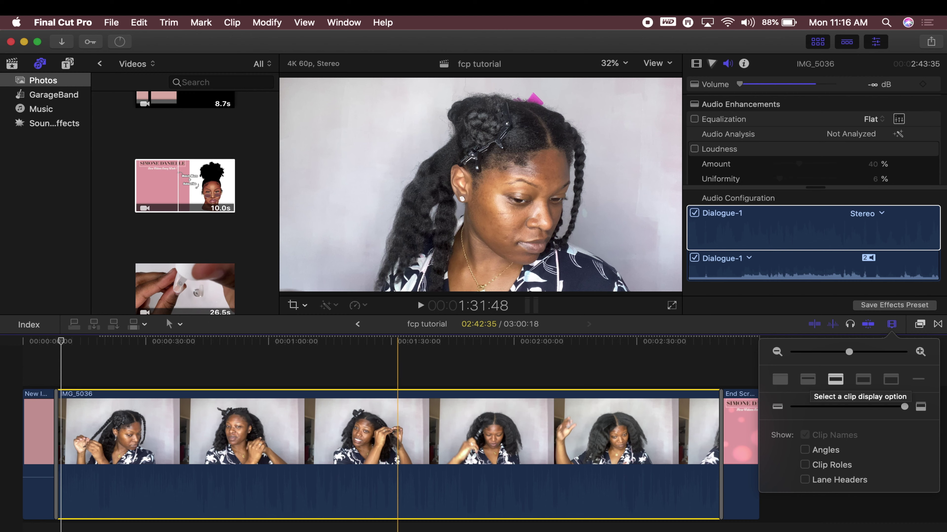
left_click_drag(342, 518, 338, 473)
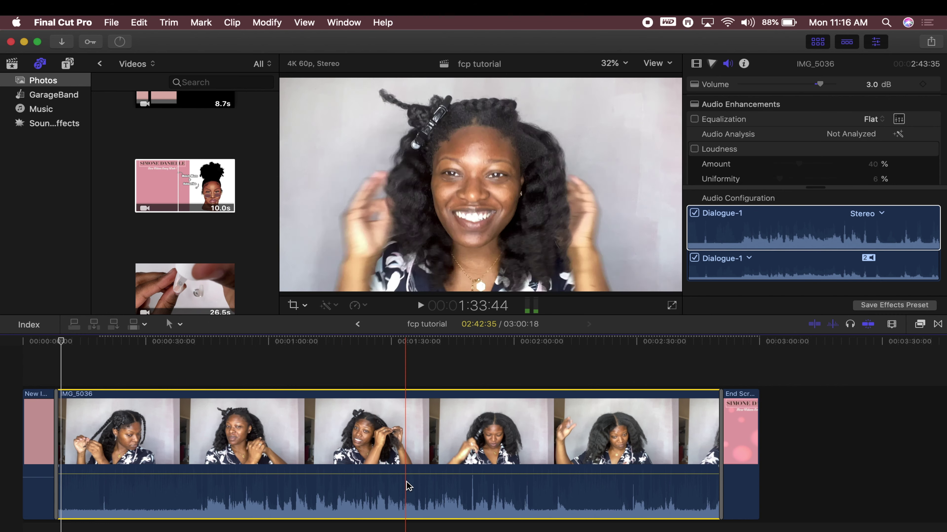
Try the clip display styles, settling back on thumbnails above audio waveforms
left_click(892, 324)
left_click(873, 384)
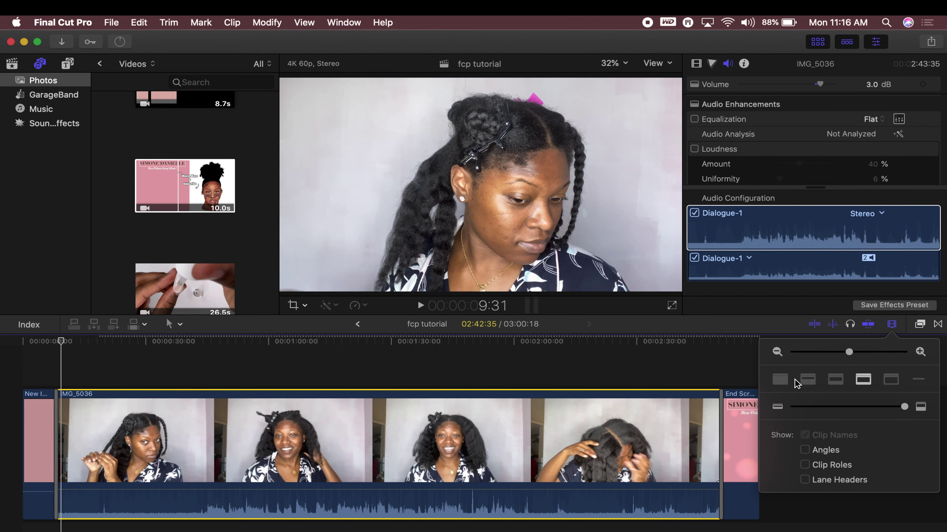
left_click(784, 381)
left_click(805, 383)
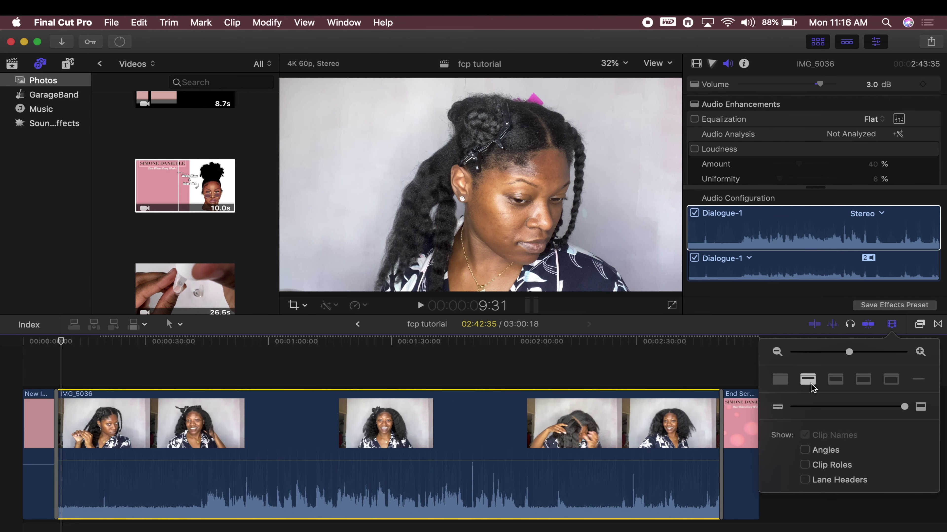
left_click(831, 384)
left_click(863, 382)
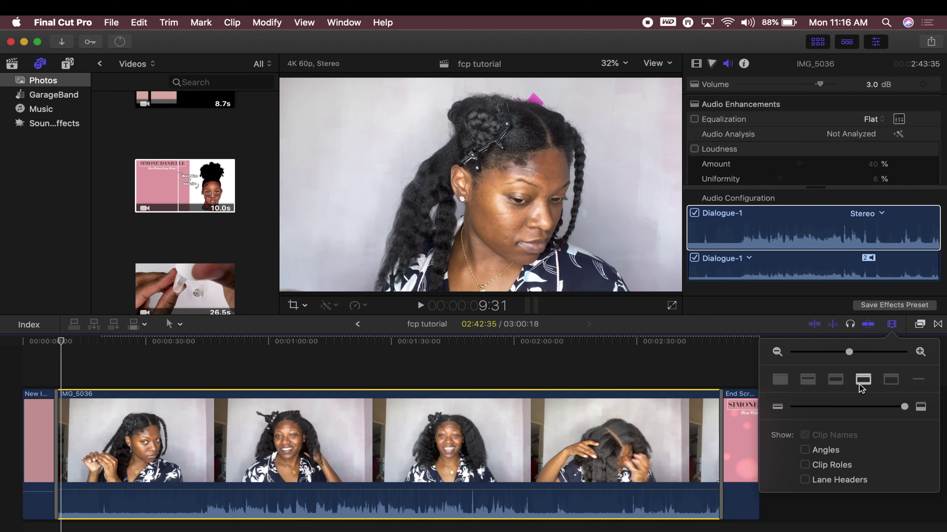
left_click(892, 384)
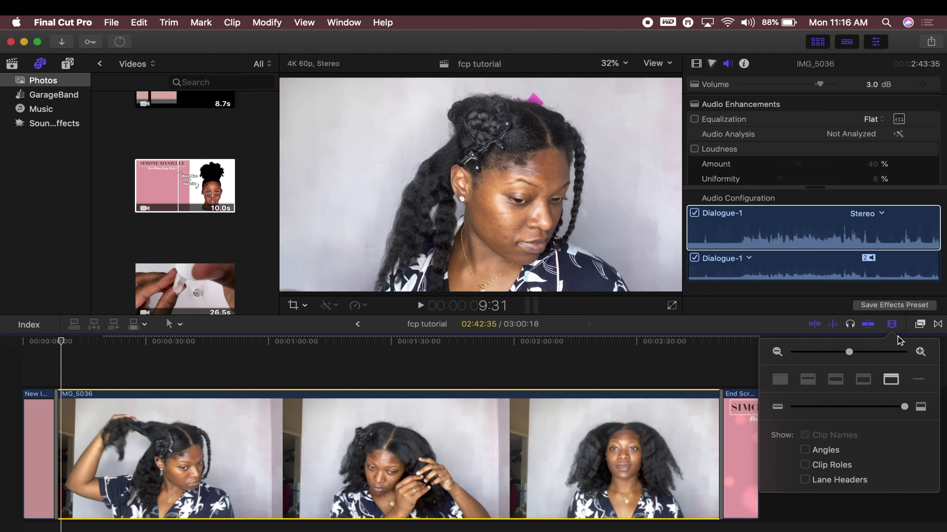
left_click(862, 384)
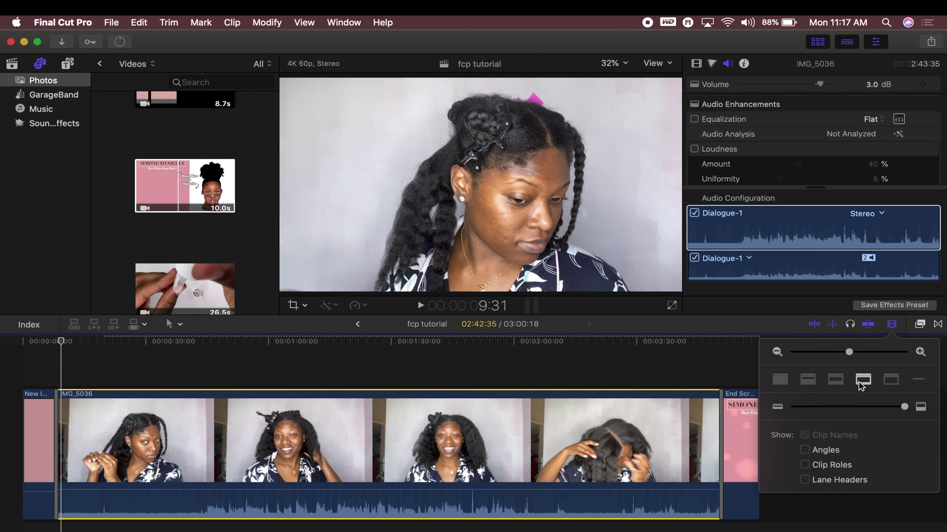
left_click(892, 327)
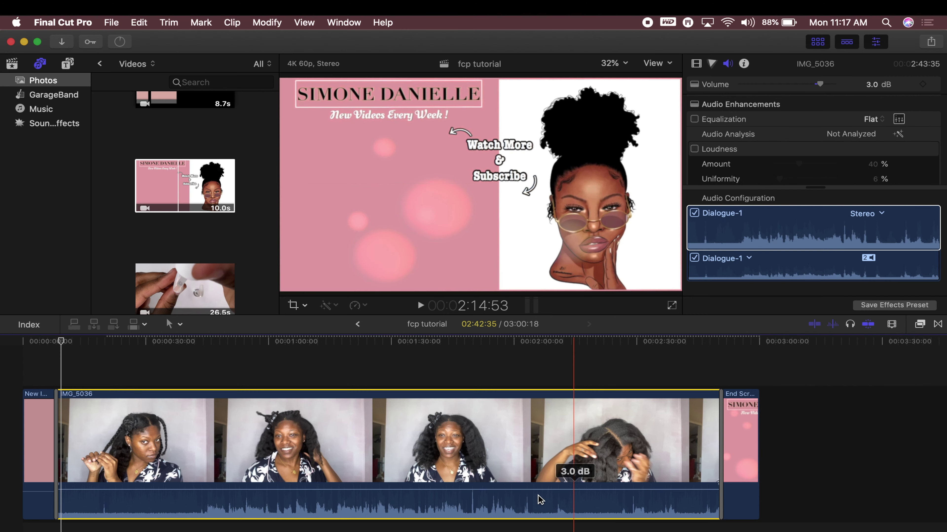
Lower IMG_5036's volume back to -∞ dB and open the editing Tools list
left_click_drag(450, 483, 451, 520)
scroll(60, 396, "up", 6)
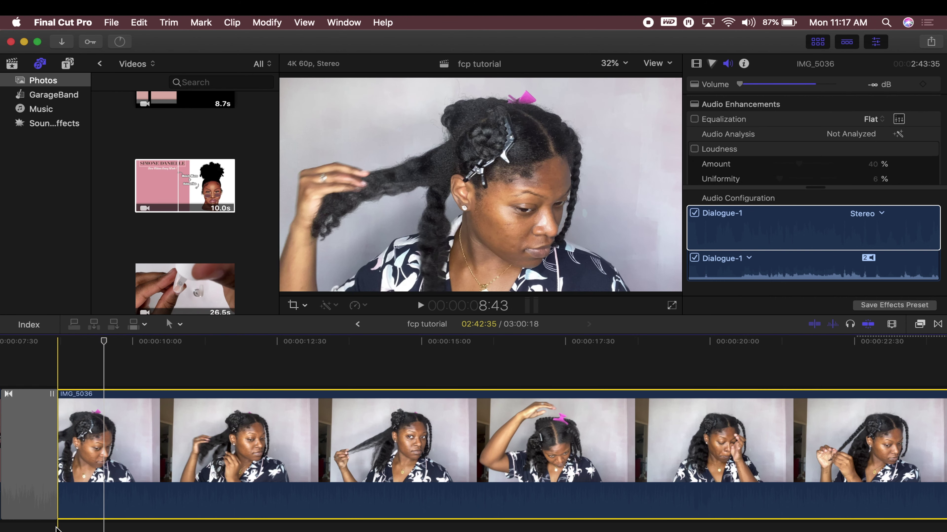
left_click(170, 324)
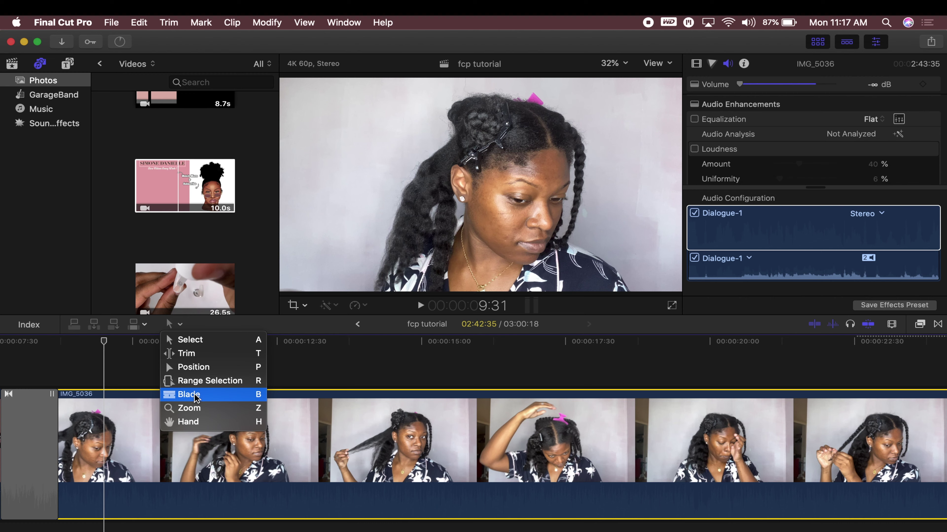
Switch to the Blade tool and make two trial cuts in IMG_5036
left_click(127, 446)
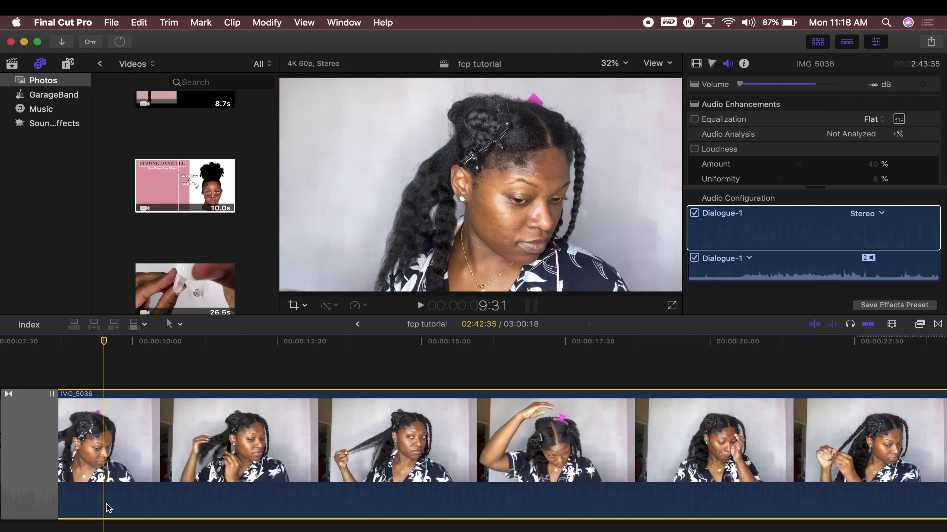
left_click(174, 324)
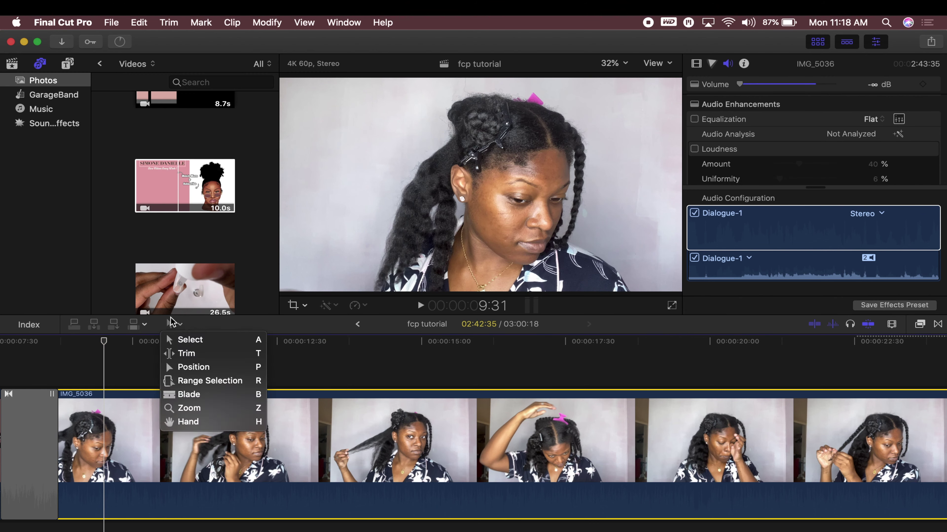
left_click(175, 395)
left_click(104, 450)
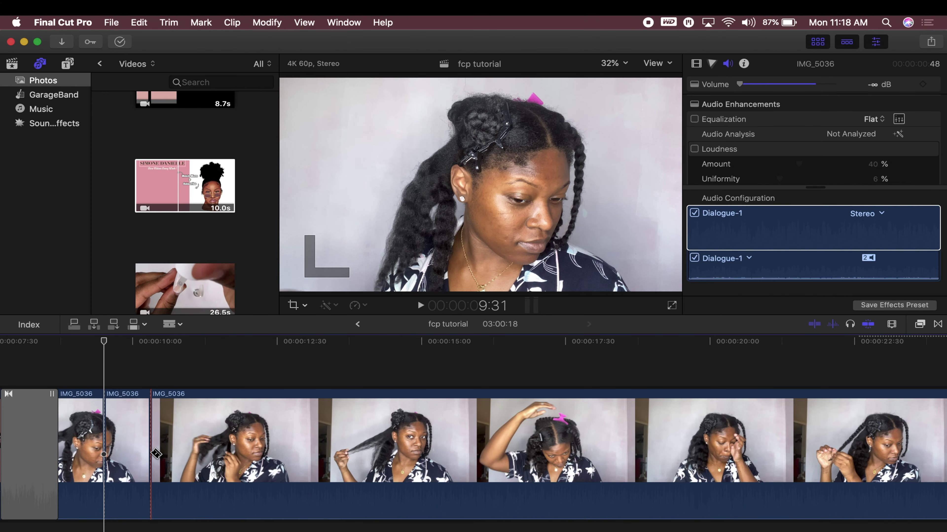
left_click(204, 452)
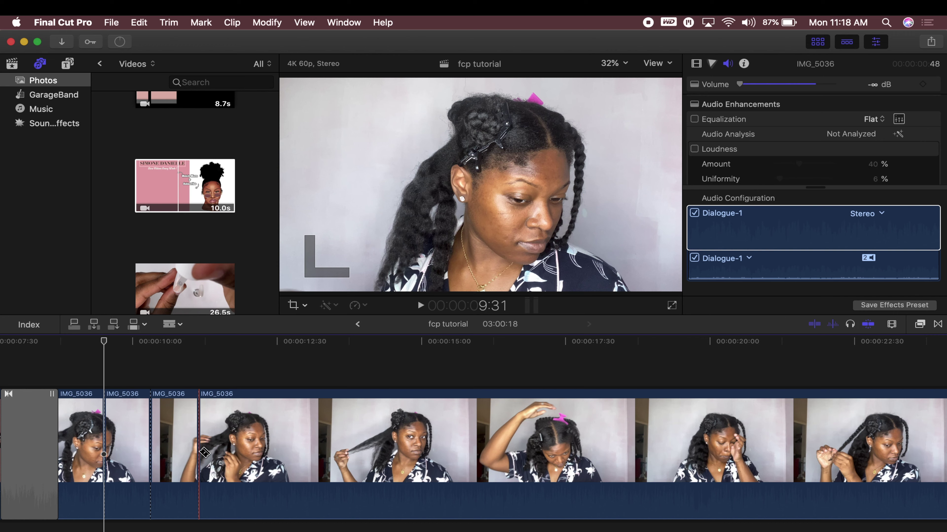
Undo both blade cuts and check the undo history in the Edit menu
key("super+z")
key("super+z")
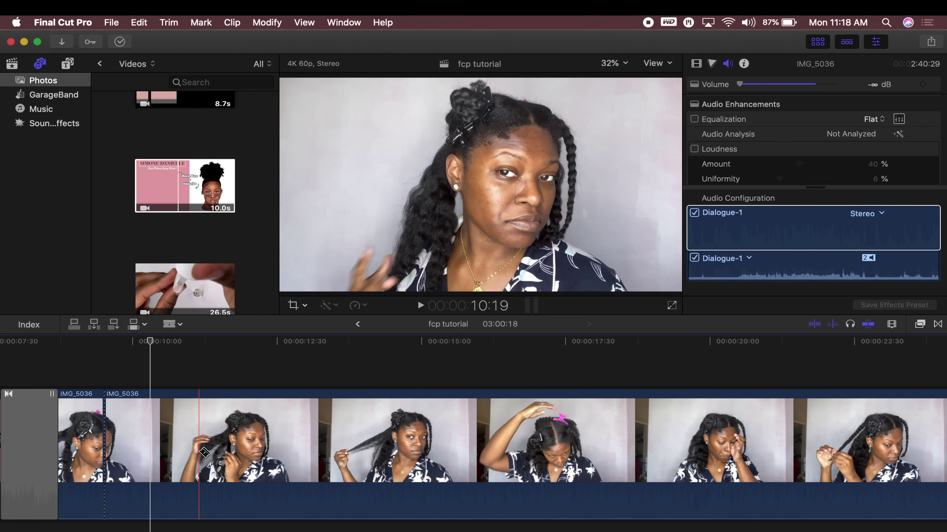
key("super+z")
left_click(137, 22)
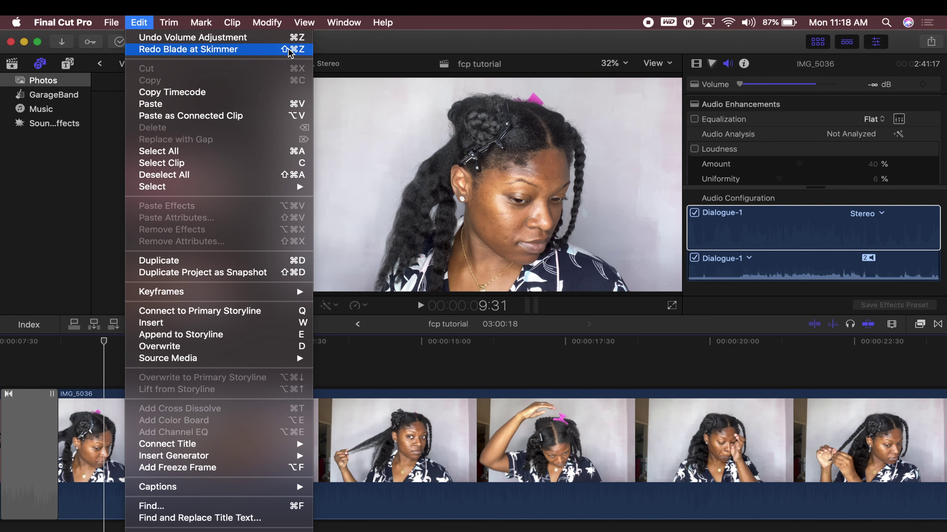
Browse the Edit, Trim and Mark menus, then bring up the editing Tools list
mouse_move(174, 26)
mouse_move(210, 26)
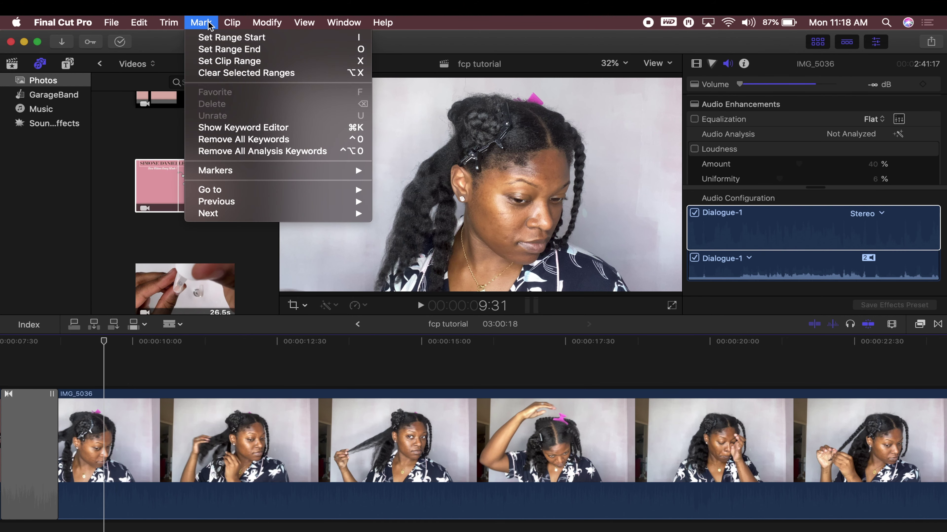
mouse_move(139, 23)
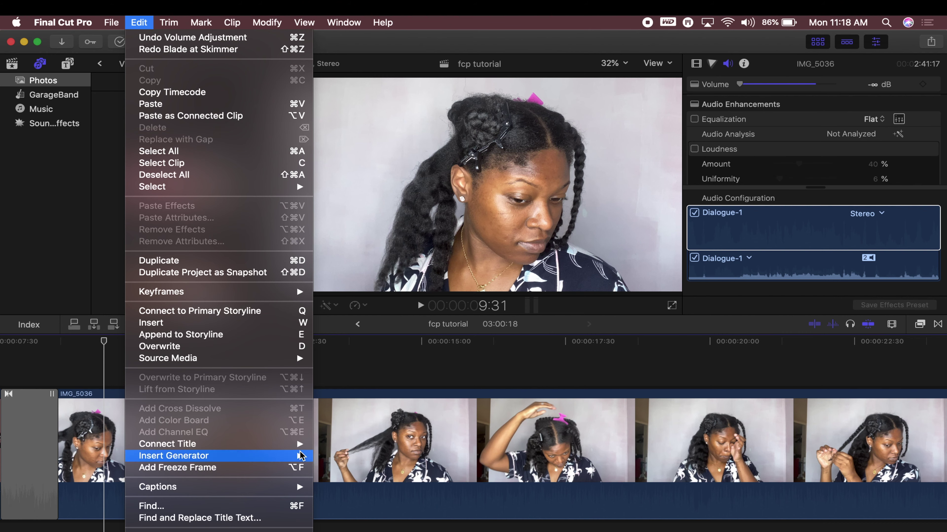
left_click(138, 23)
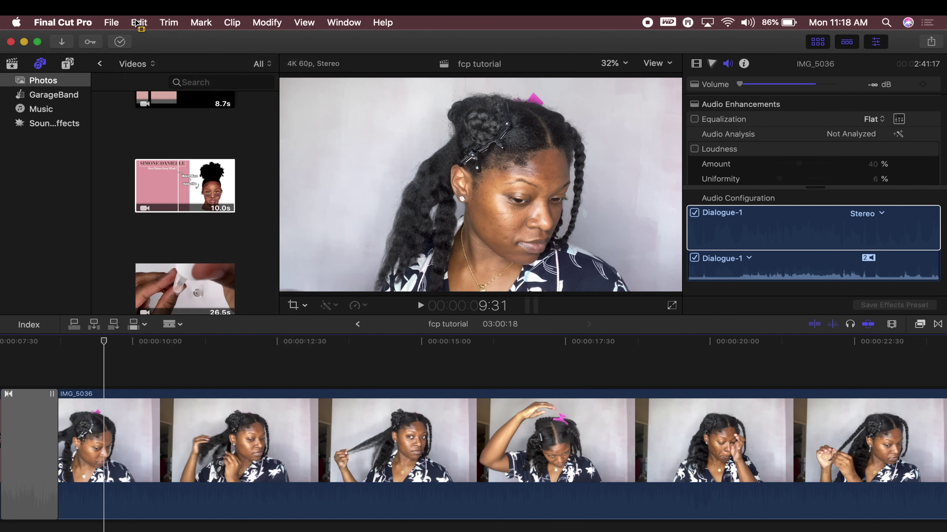
left_click(172, 325)
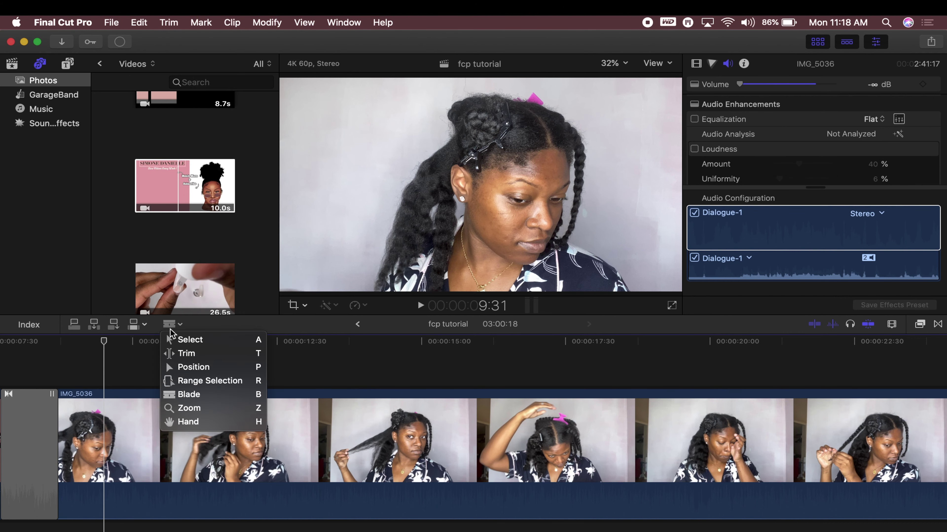
Return to the Select tool and cut a middle section out of IMG_5036 with two splits
left_click(184, 340)
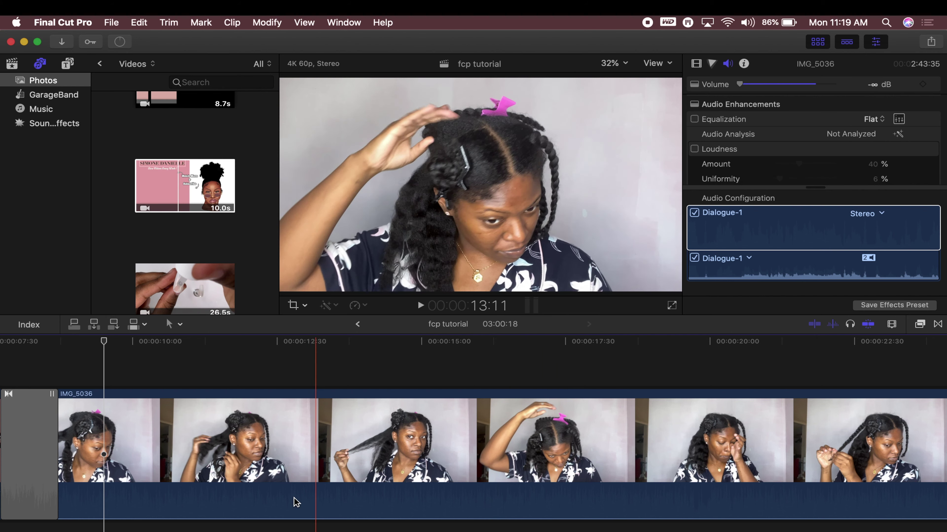
key("super+b")
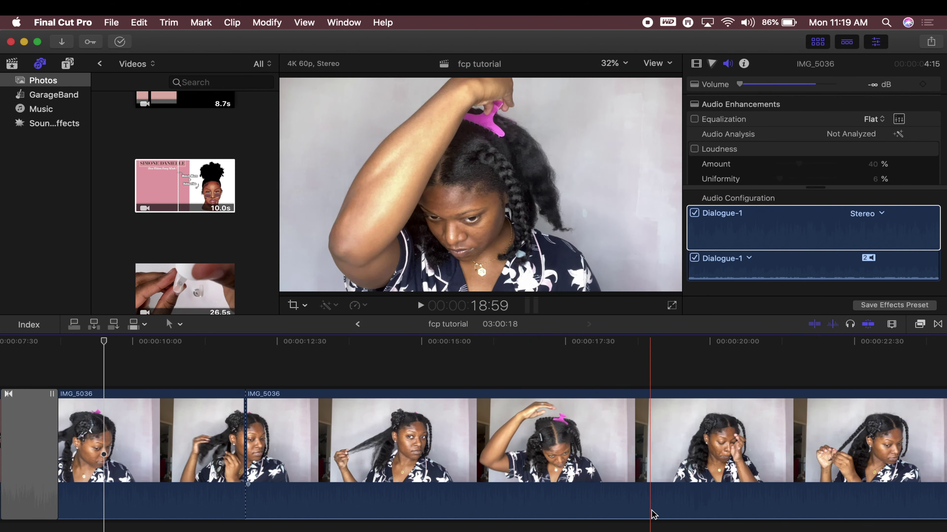
scroll(763, 512, "right", 5)
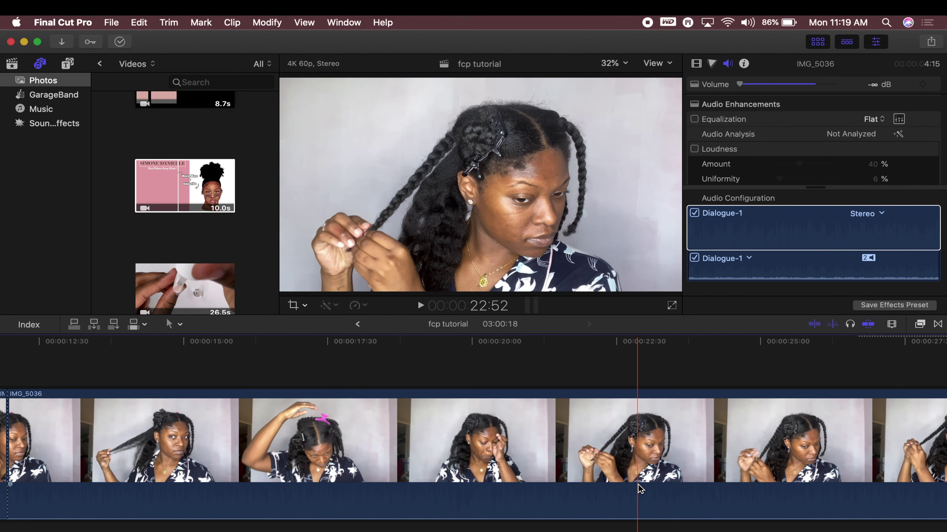
key("super+b")
left_click(559, 460)
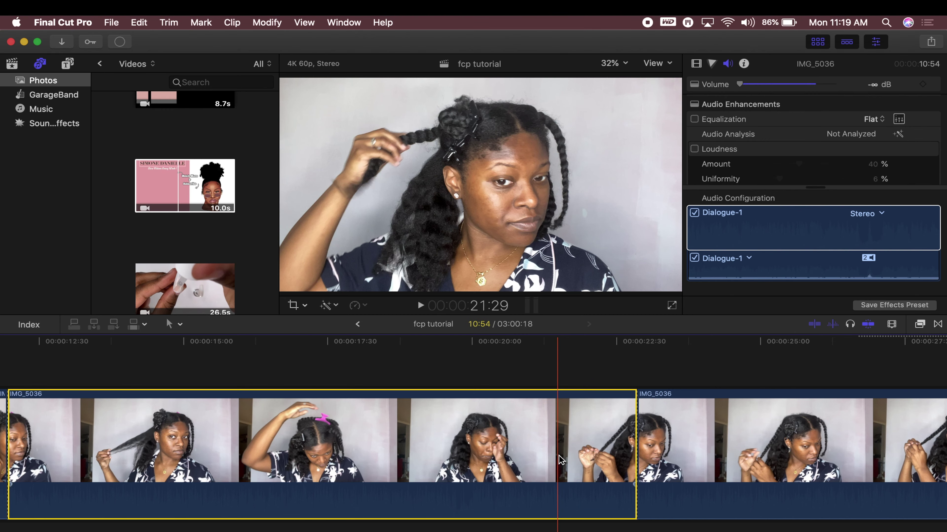
key("Delete")
scroll(555, 457, "left", 5)
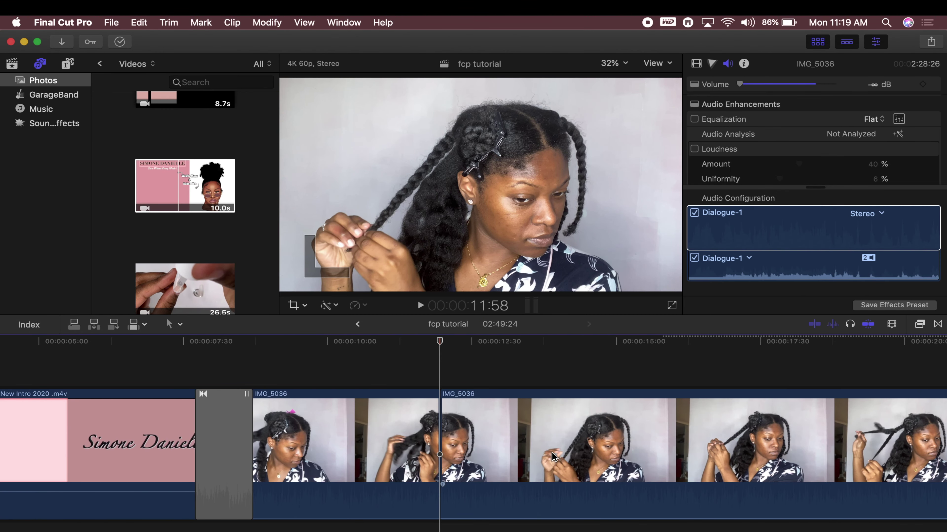
key("super+minus")
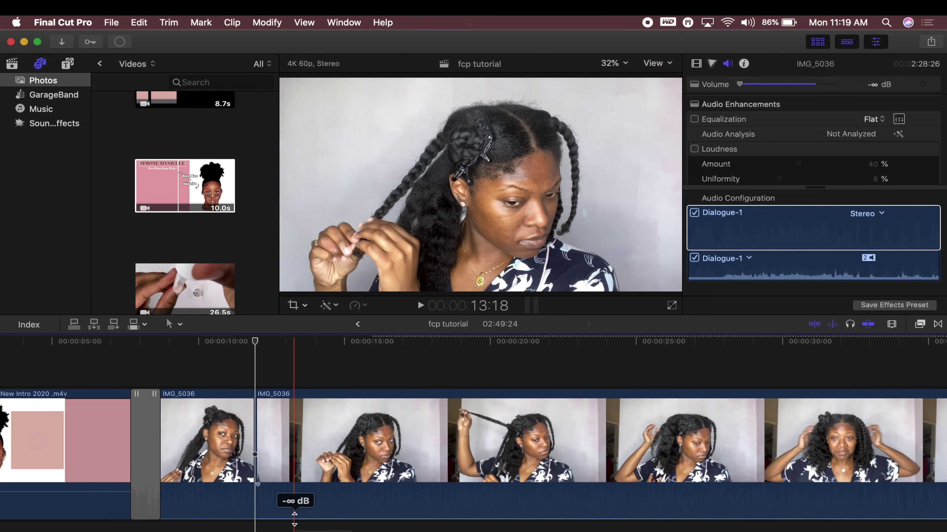
Set IMG_5036 to 12.0 dB, split where talking begins, and mute the first piece to -∞ dB
left_click_drag(294, 514, 290, 480)
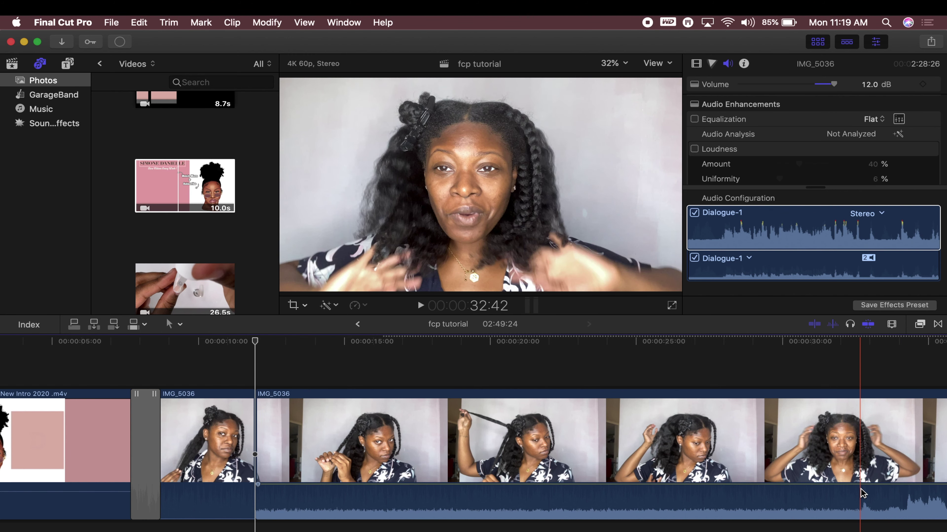
key("super+b")
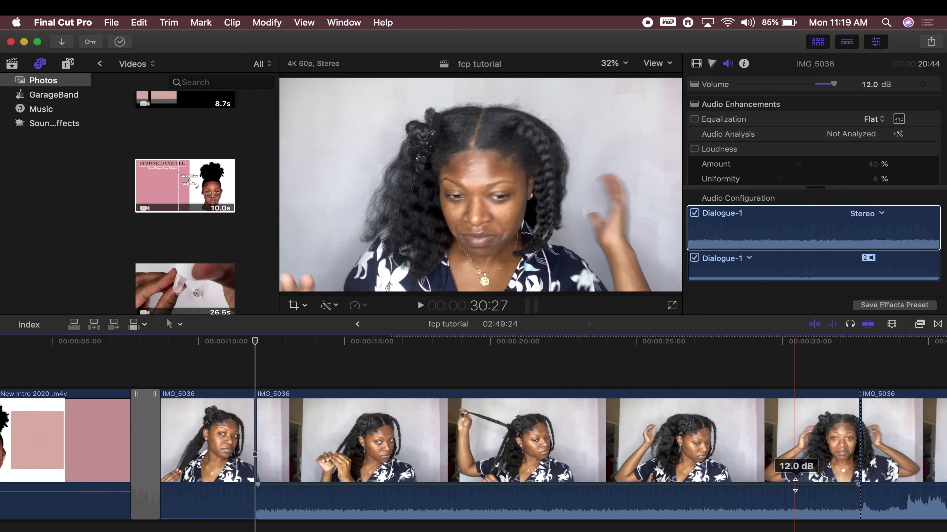
scroll(795, 484, "right", 10)
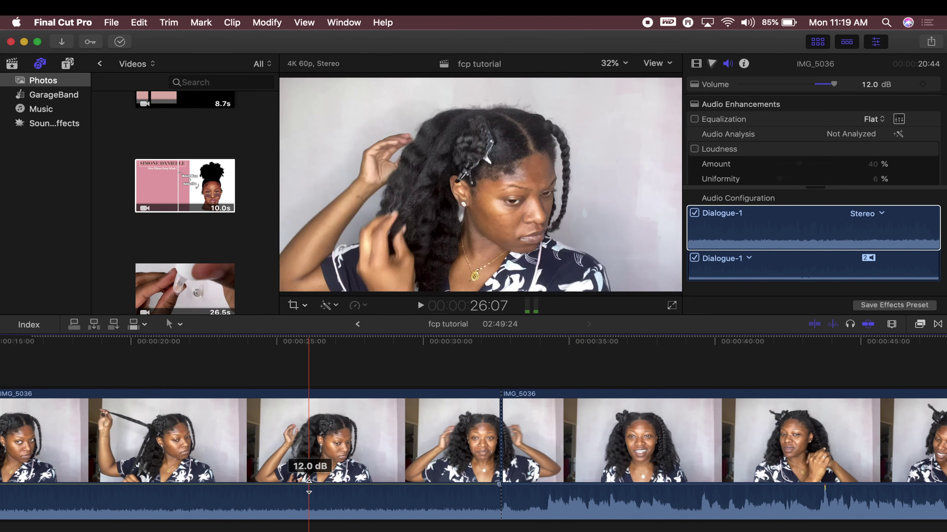
left_click_drag(309, 483, 309, 520)
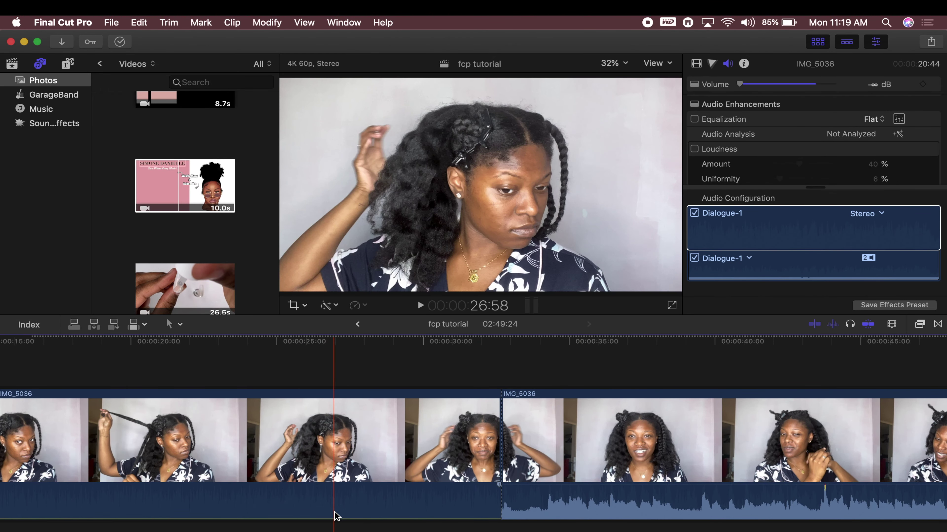
scroll(336, 516, "right", 6)
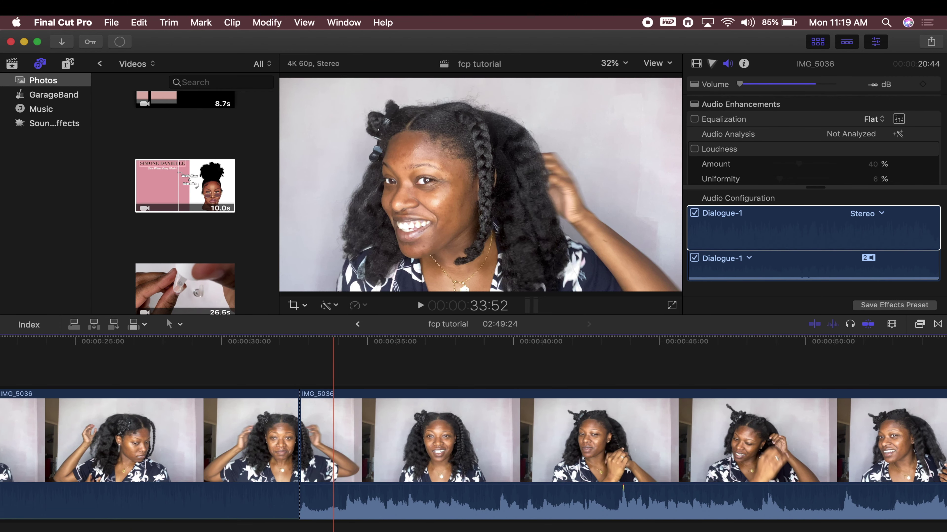
key("space")
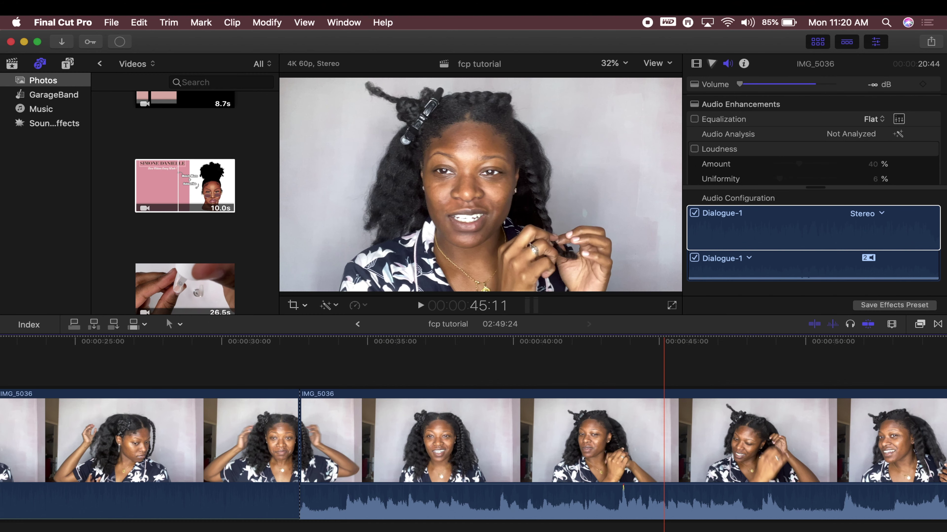
left_click(662, 510)
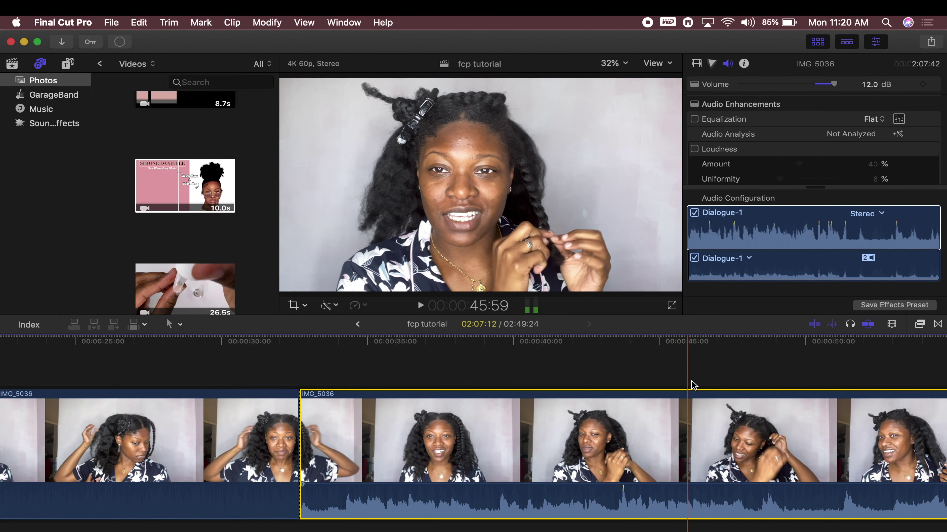
left_click(834, 85)
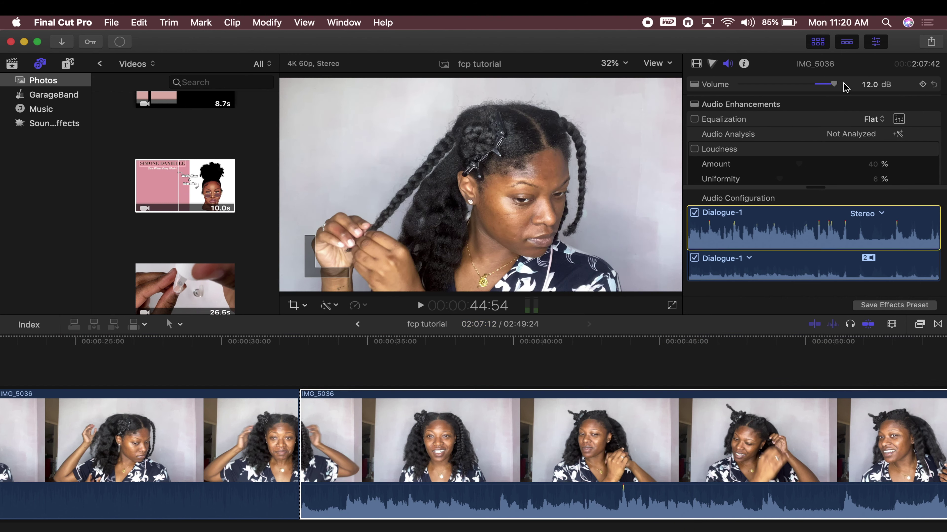
Try 3.5 dB volume and a Loudness amount between 86% and 44% on the second piece
mouse_move(837, 87)
left_mouse_down()
mouse_move(820, 89)
mouse_move(836, 87)
left_mouse_up()
left_click(654, 428)
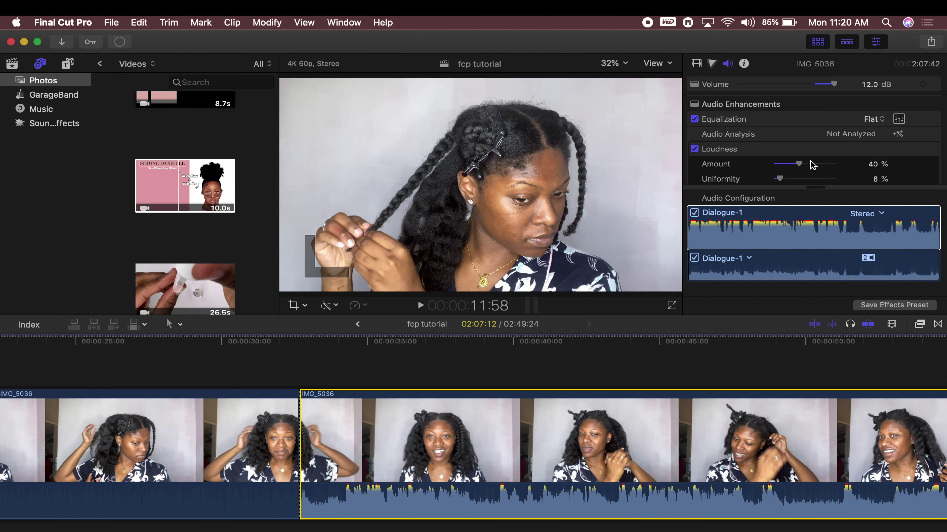
left_click_drag(800, 166, 827, 166)
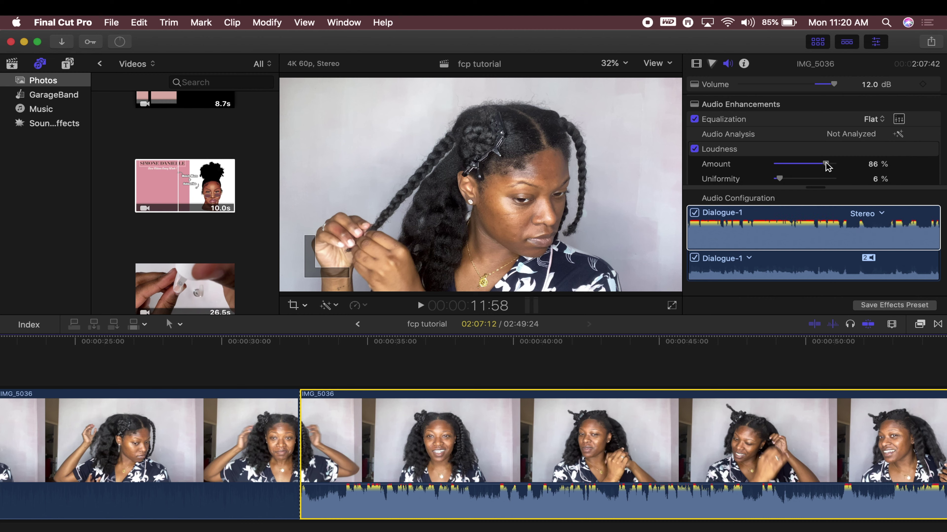
left_click_drag(826, 167, 802, 167)
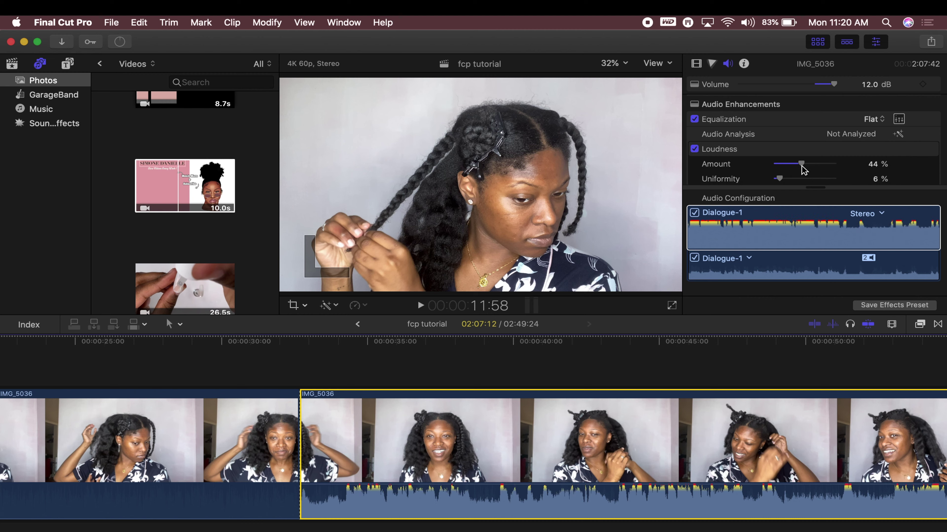
Turn off Loudness and Equalization on the second piece and show the Music library's songs
left_click(694, 149)
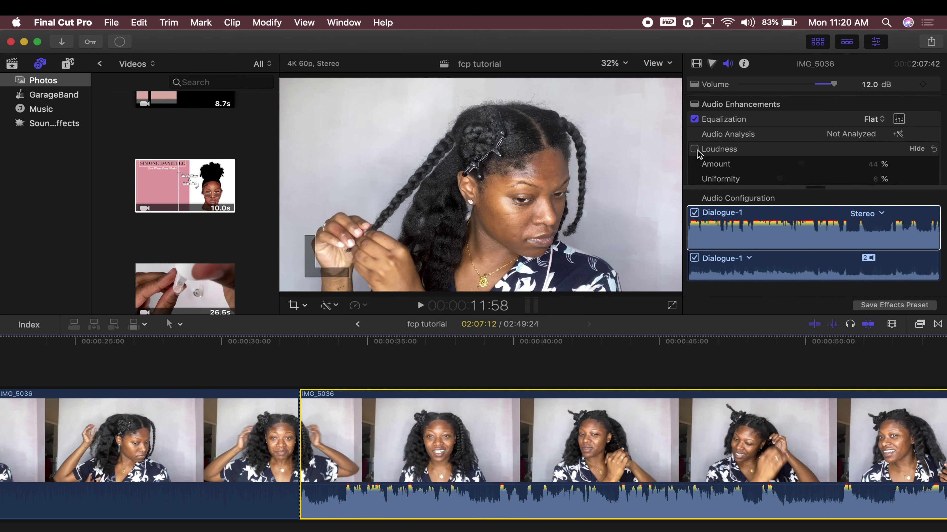
left_click(695, 120)
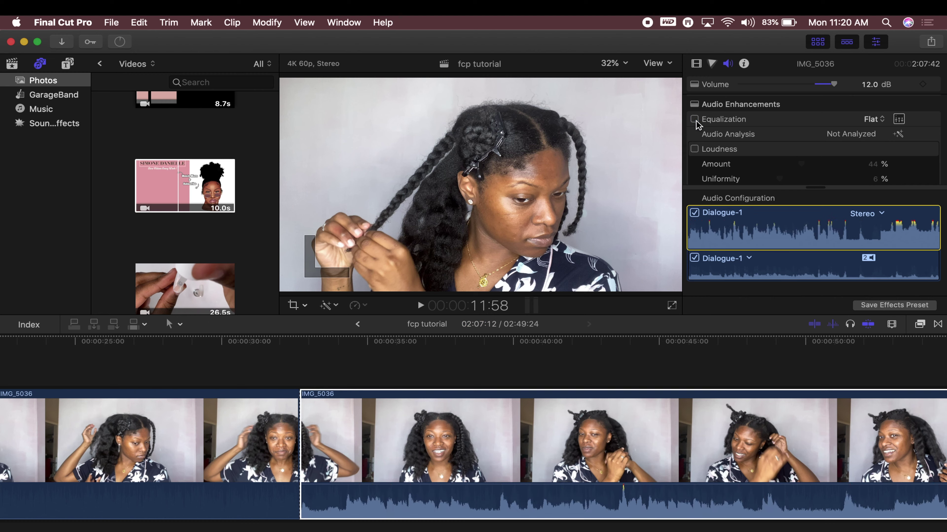
left_click(713, 373)
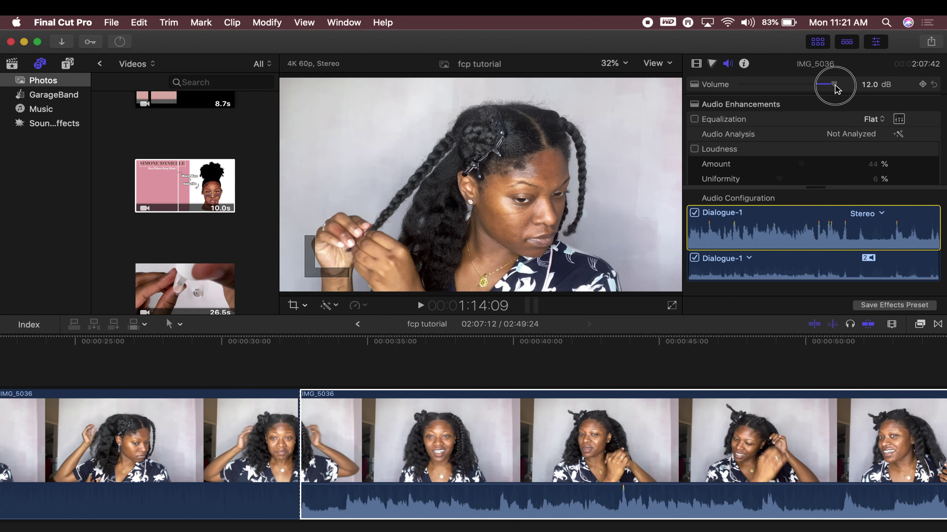
left_click(41, 109)
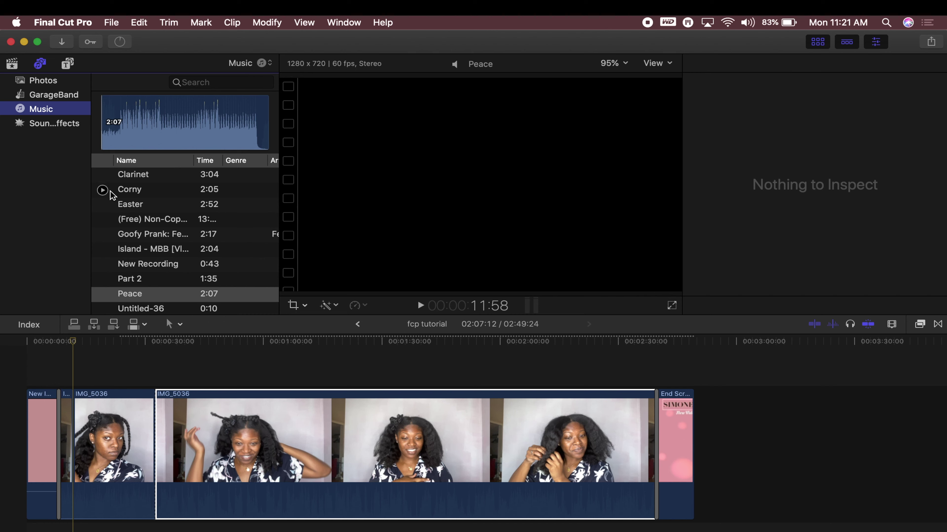
Preview Peace, mark a range from its start, and connect it under the video at project start
scroll(117, 228, "down", 1)
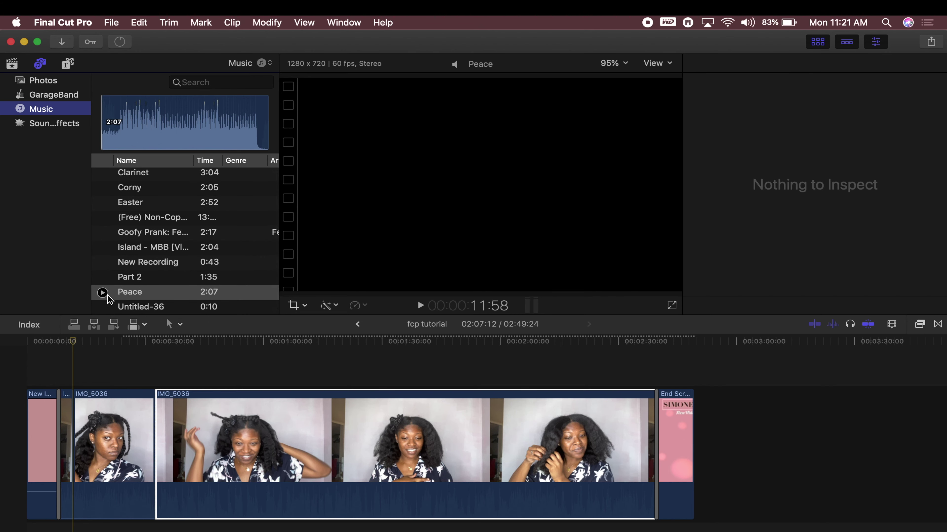
scroll(138, 220, "up", 1)
scroll(112, 218, "down", 1)
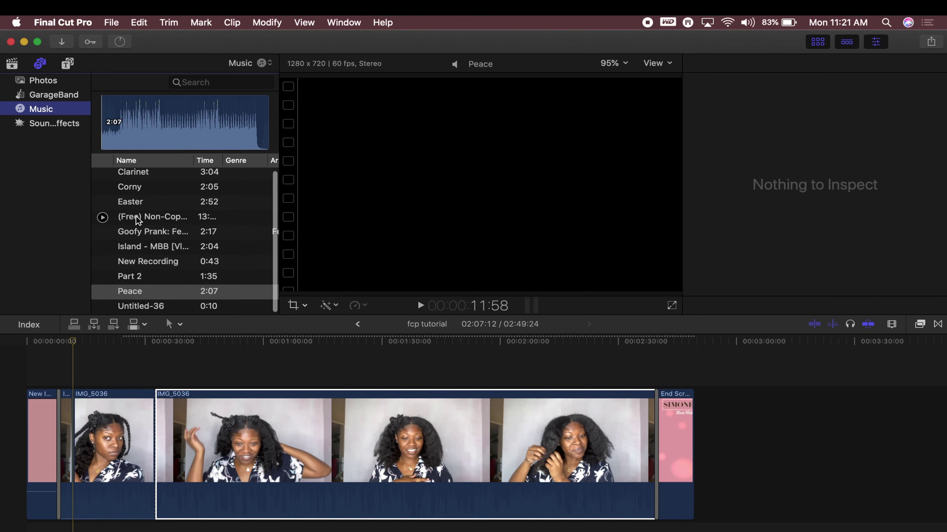
key("super+2")
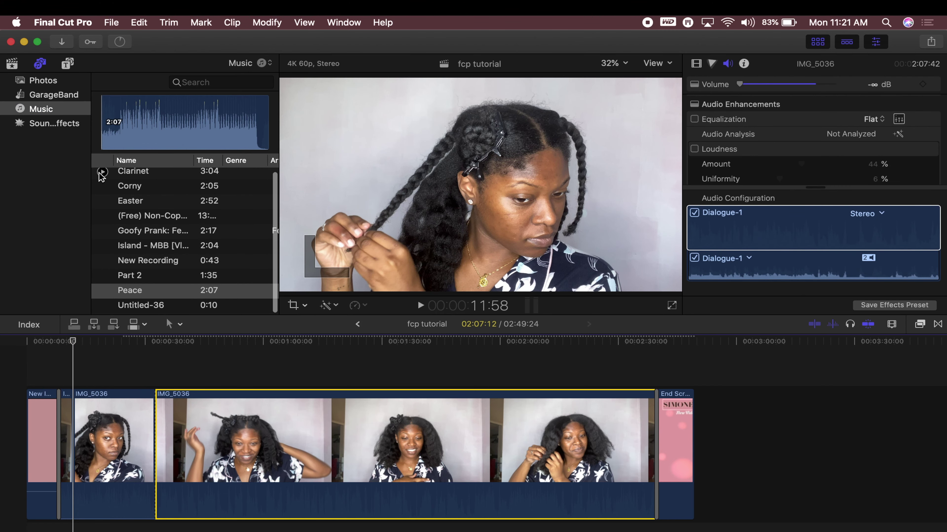
scroll(101, 175, "up", 1)
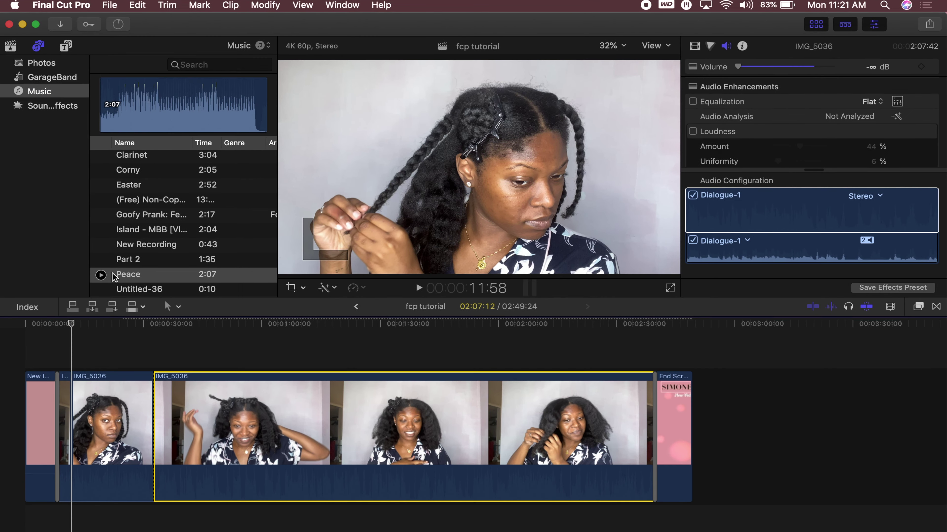
left_click(103, 292)
left_click(101, 275)
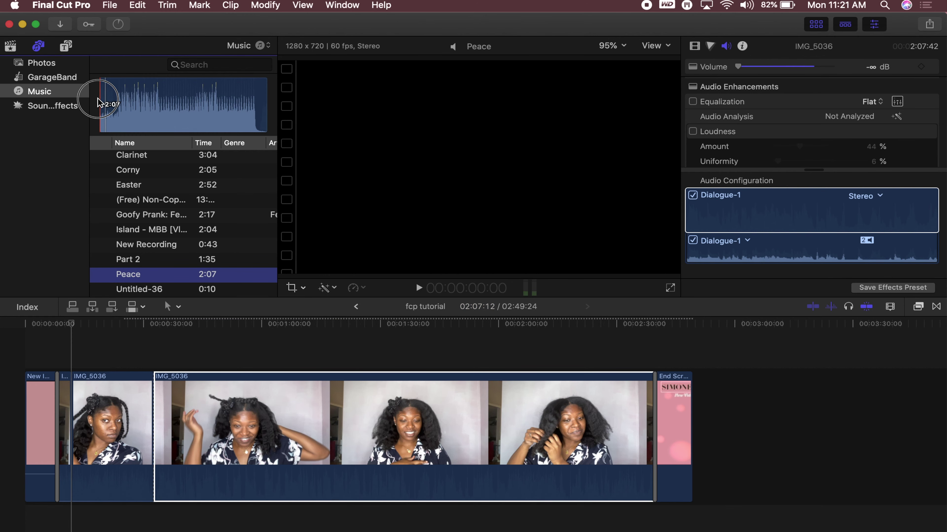
left_click_drag(101, 103, 312, 108)
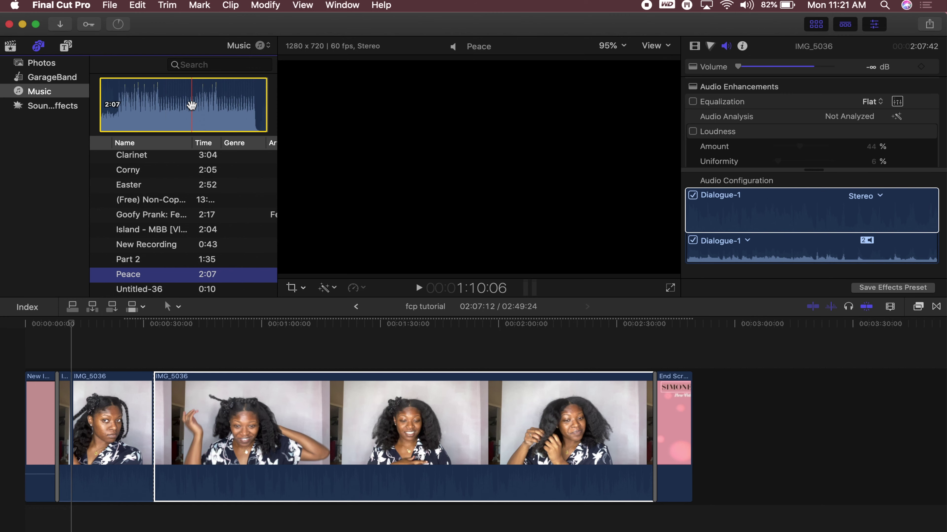
left_click_drag(191, 105, 28, 513)
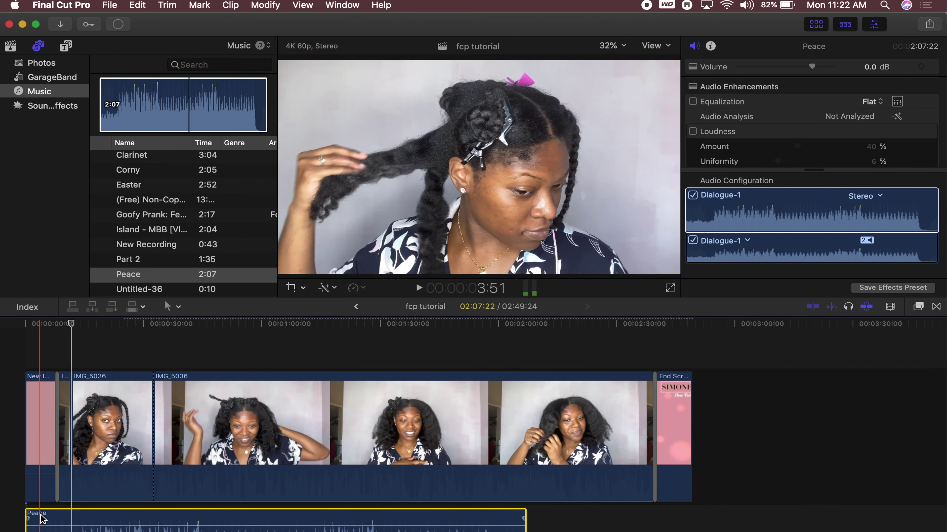
Lower the Peace music volume to -5.2 dB in the inspector, then -9.0 dB on its volume line
scroll(41, 514, "down", 1)
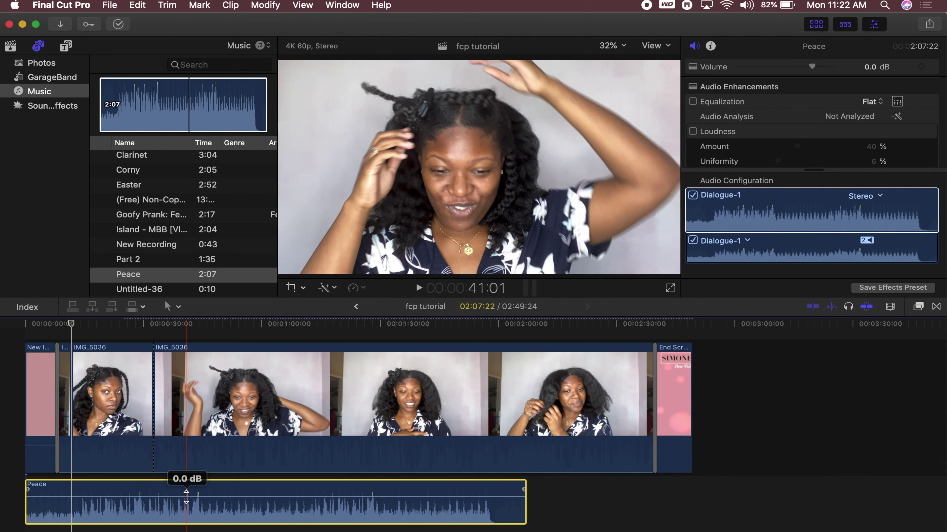
left_click(793, 133)
mouse_move(812, 68)
left_mouse_down()
mouse_move(833, 67)
mouse_move(803, 69)
left_mouse_up()
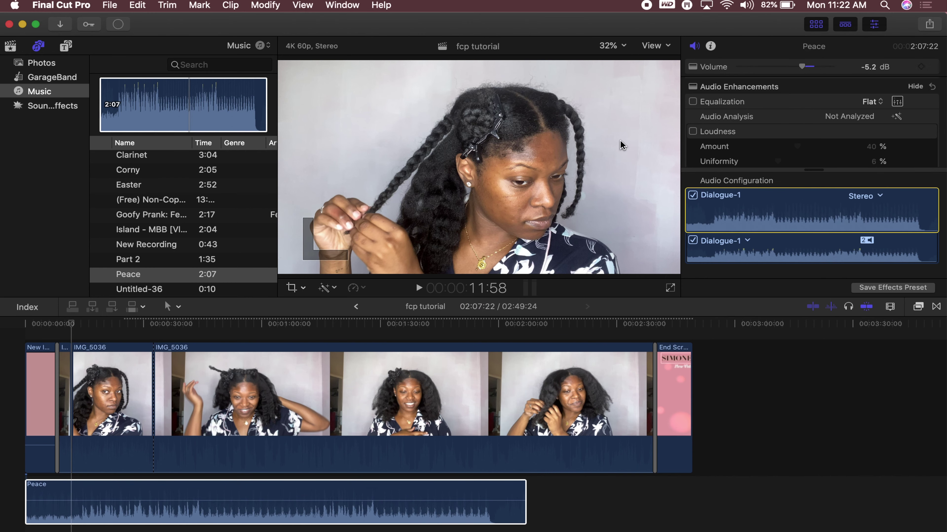
left_click(137, 484)
left_click_drag(126, 500, 125, 503)
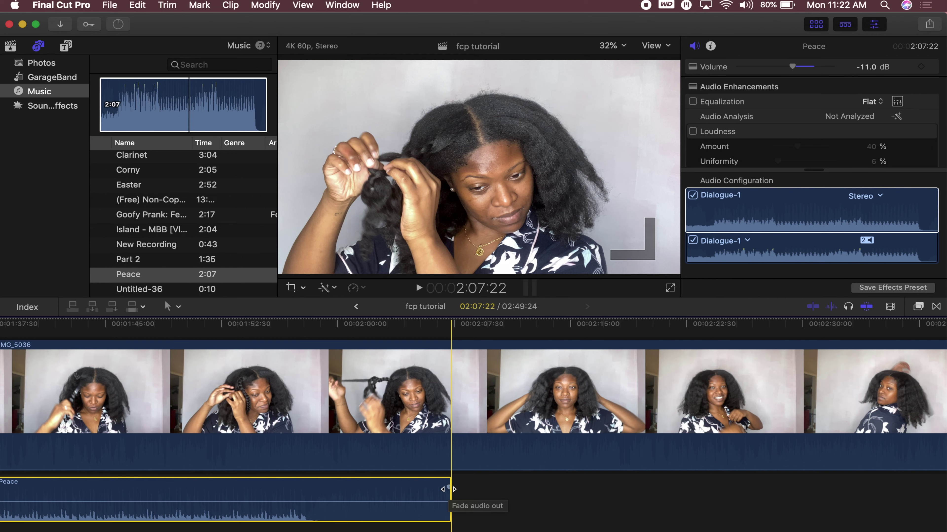
Add a long fade-out to the end of Peace, play back the mix, and fit the project in view
left_click_drag(448, 489, 191, 508)
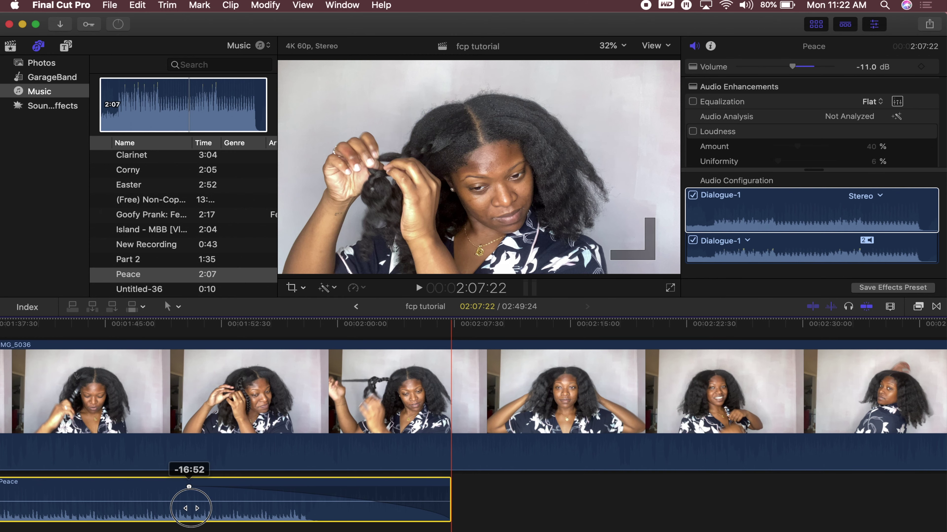
left_click_drag(645, 487, 393, 508)
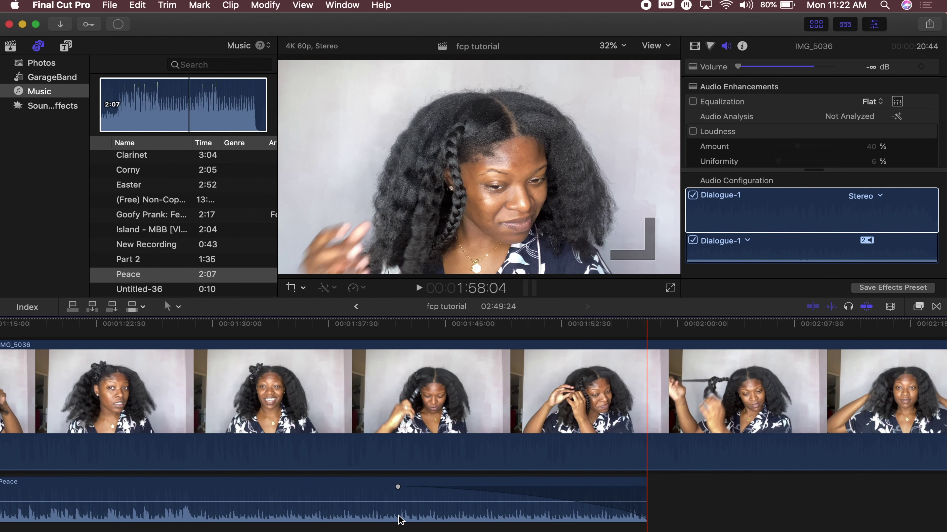
left_click(387, 501)
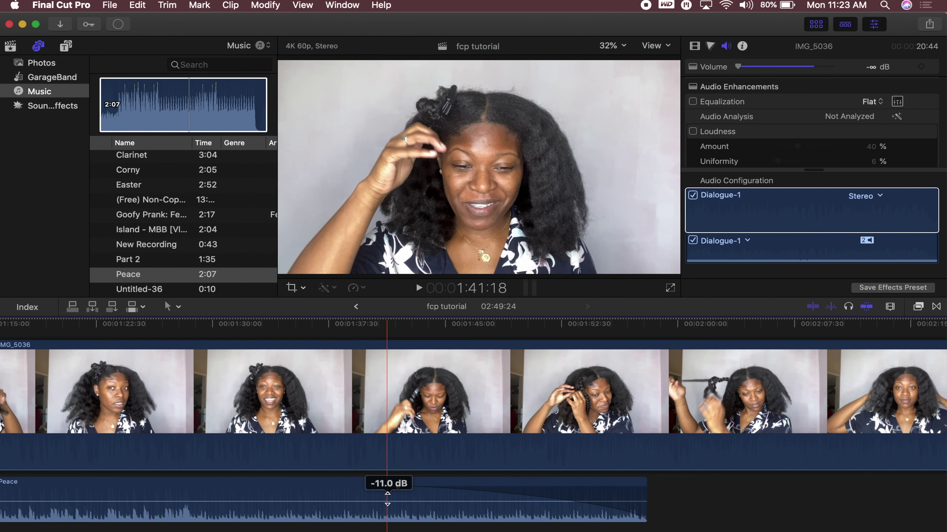
left_click(416, 286)
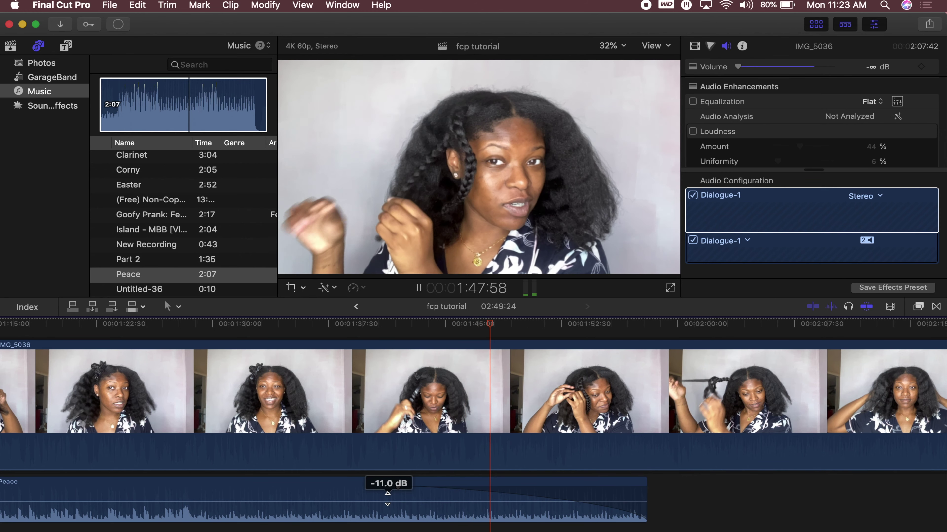
left_click(577, 527)
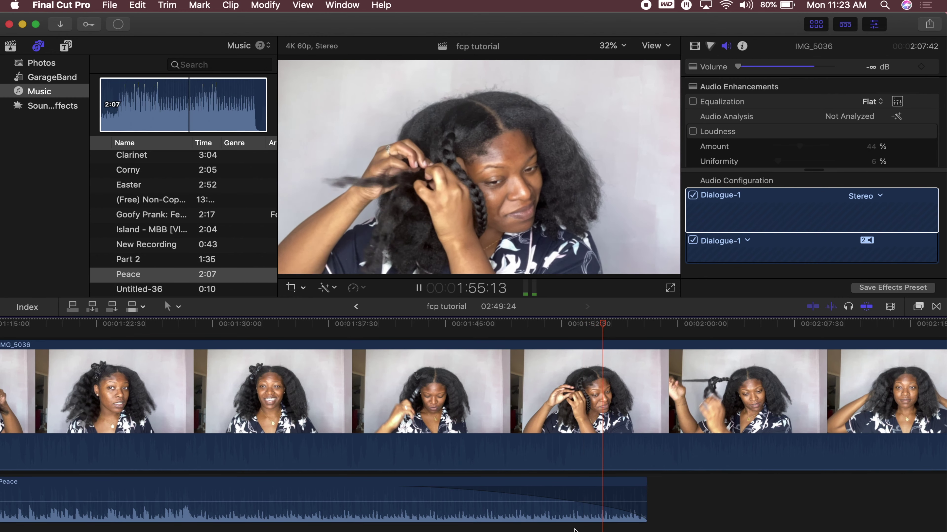
key("space")
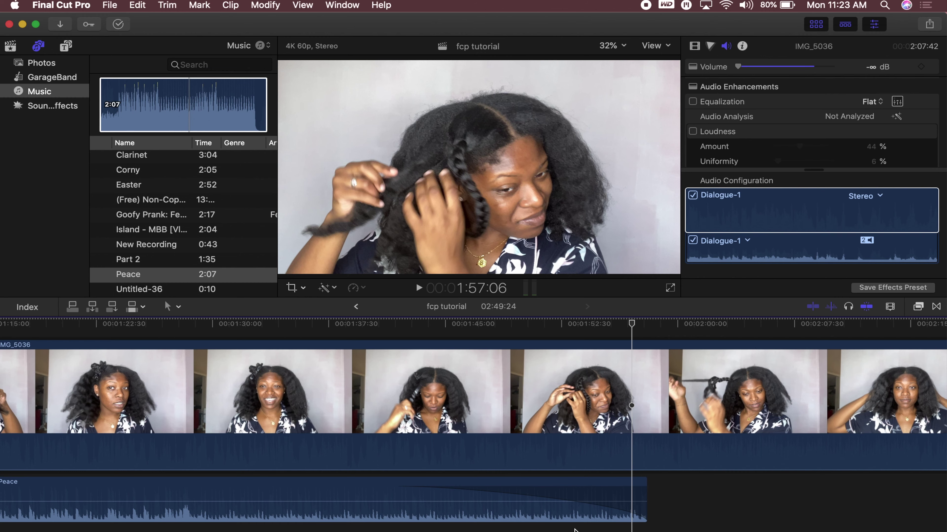
key("shift+z")
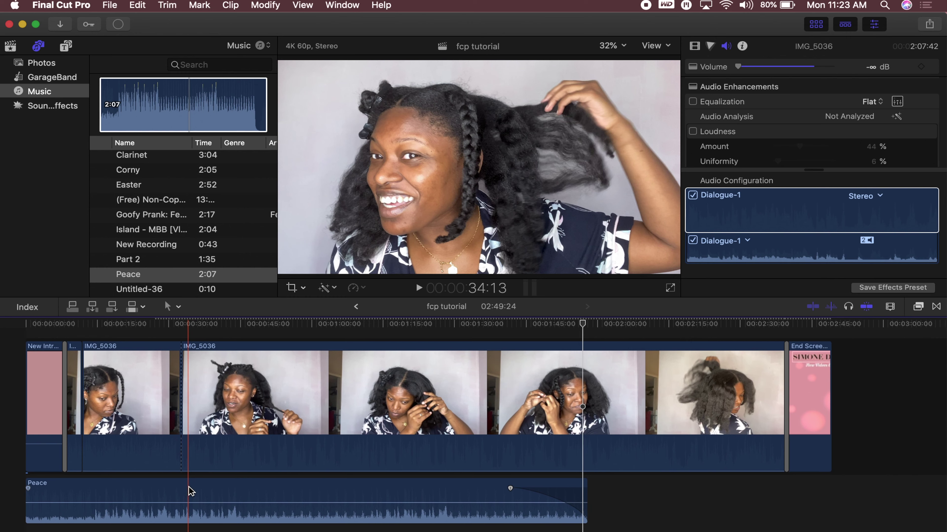
left_click(11, 46)
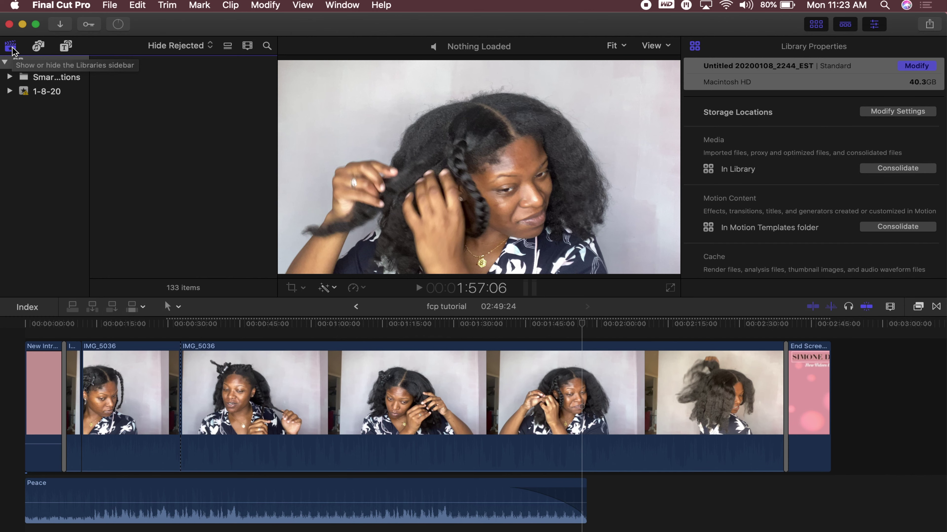
Hide the libraries sidebar, open fcp tutorial from the Projects list, and scroll back up to handles
left_click(11, 48)
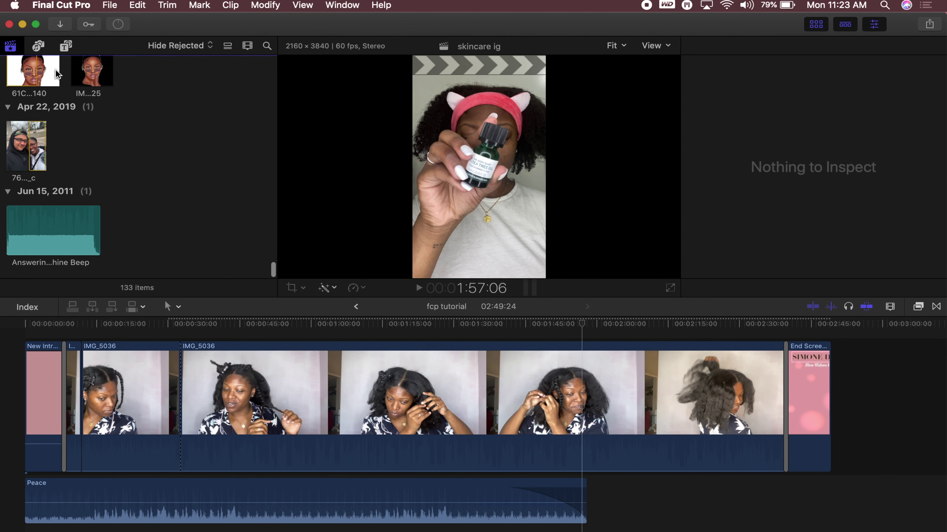
scroll(134, 146, "up", 15)
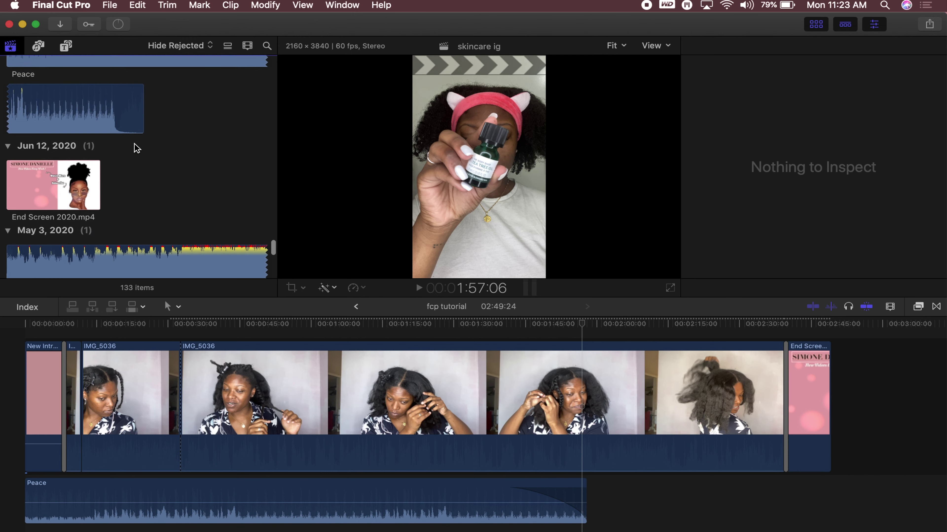
scroll(193, 158, "up", 15)
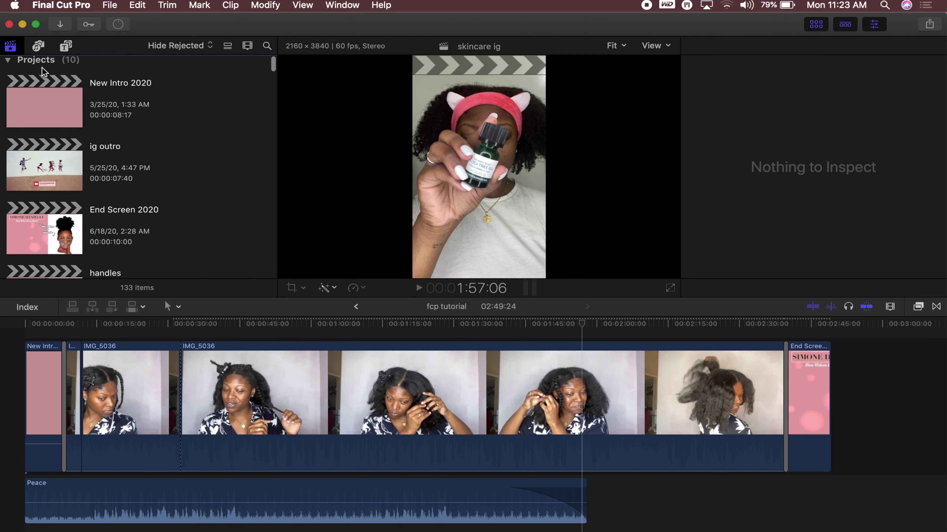
scroll(134, 151, "down", 3)
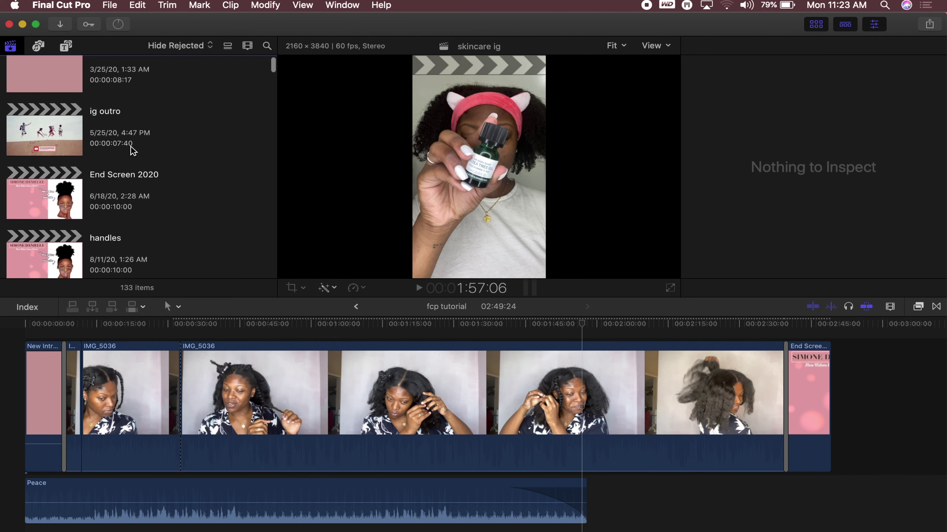
scroll(131, 147, "down", 15)
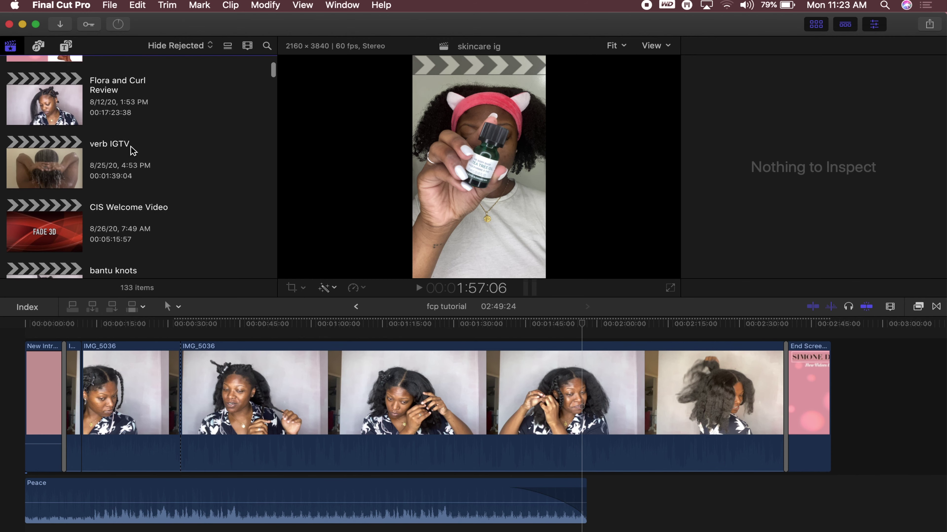
scroll(133, 151, "down", 2)
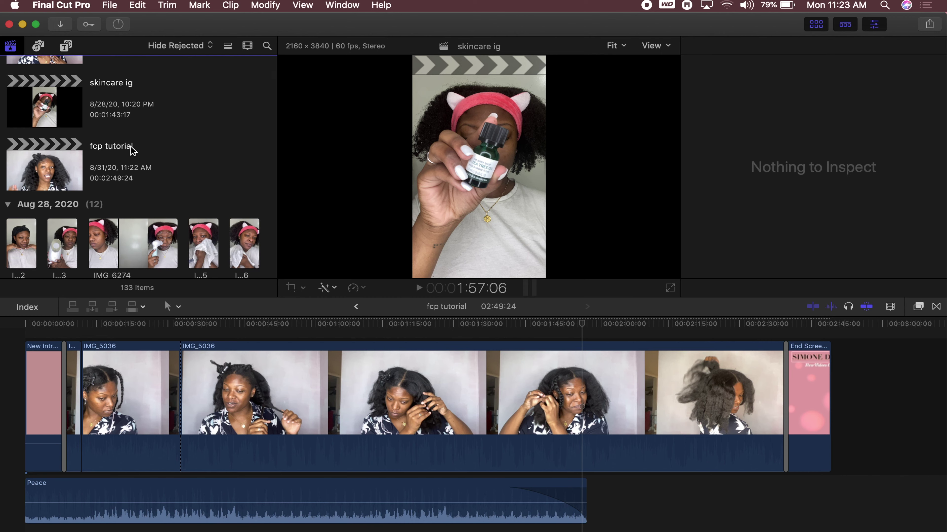
double_click(132, 151)
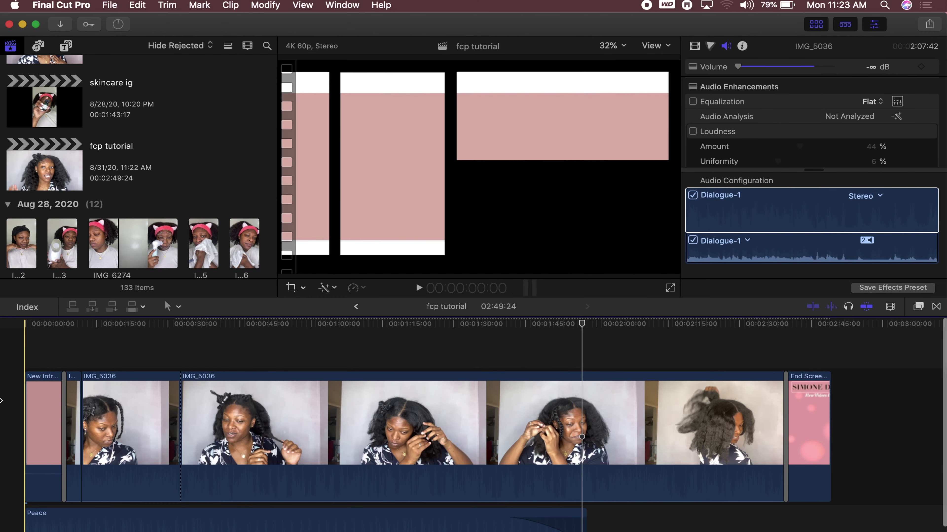
scroll(80, 141, "up", 15)
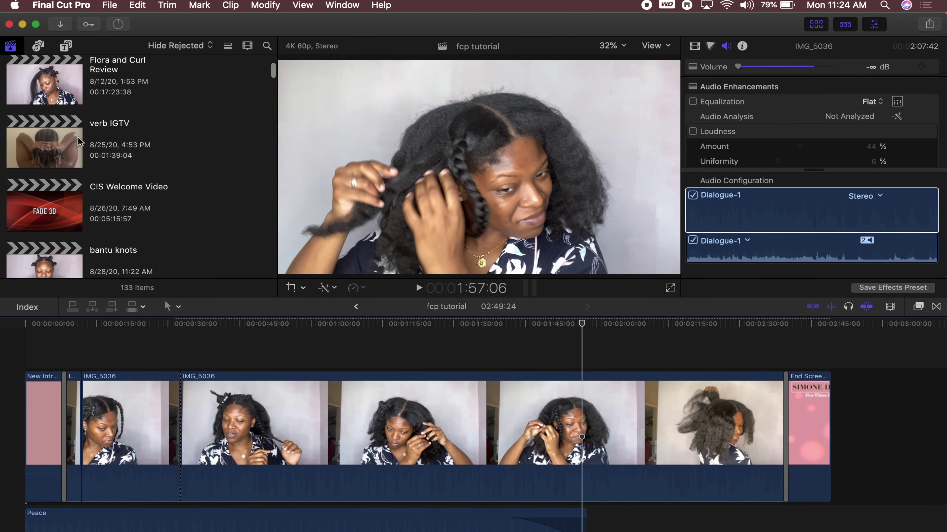
scroll(77, 138, "up", 5)
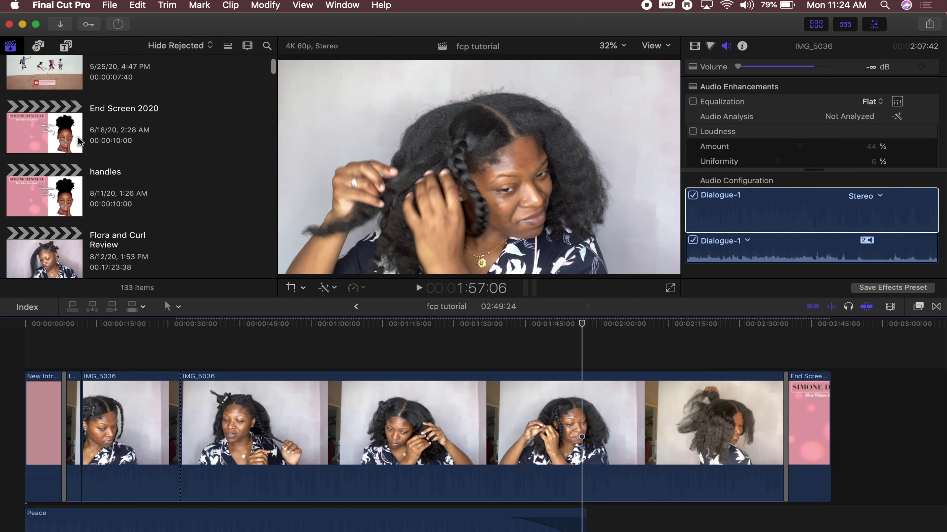
scroll(77, 137, "up", 2)
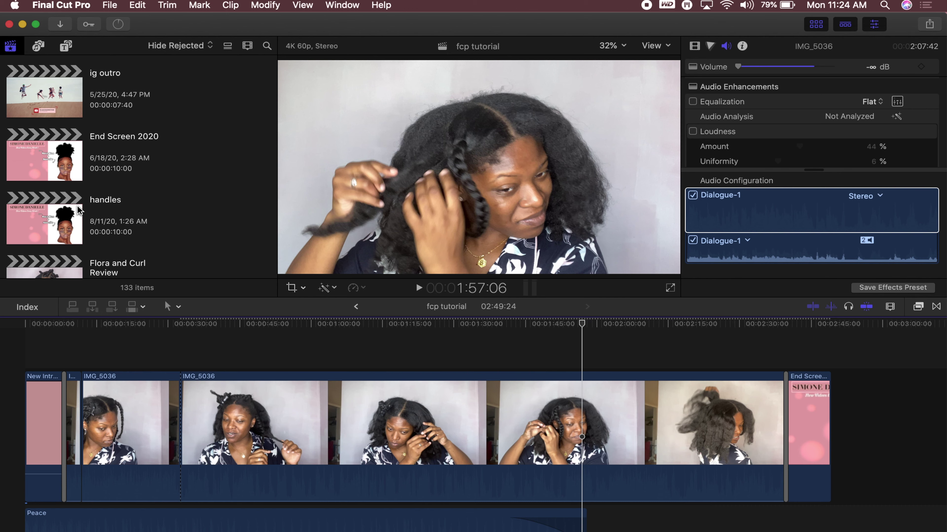
Open the handles project and marquee-select its YouTube and Instagram title clips
left_click(54, 221)
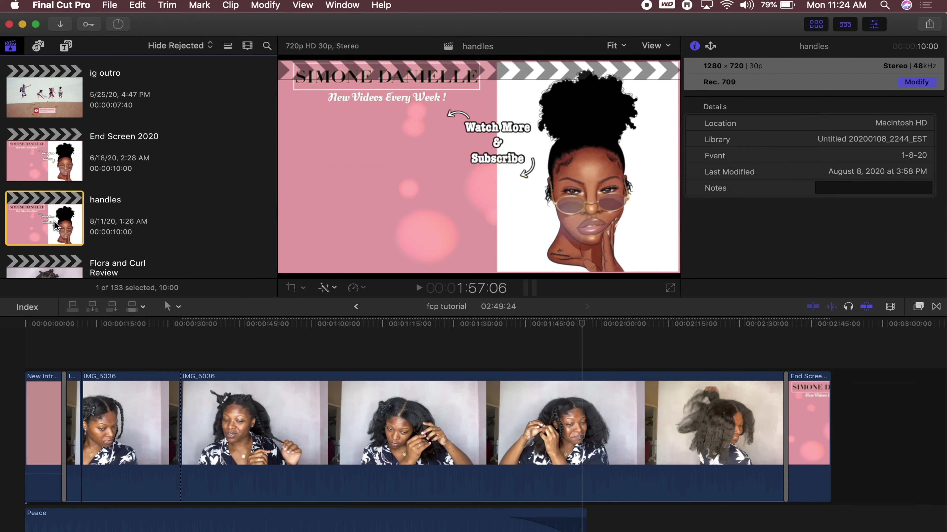
double_click(54, 221)
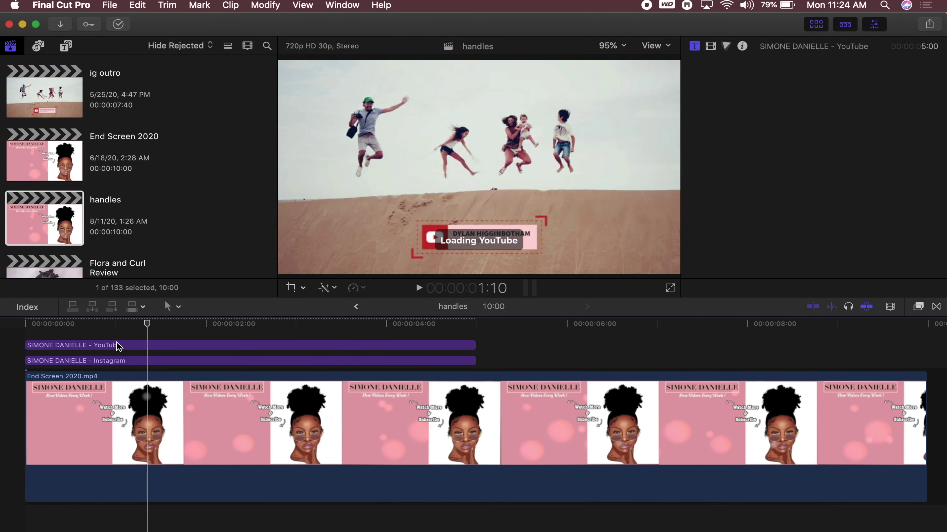
left_click(156, 362)
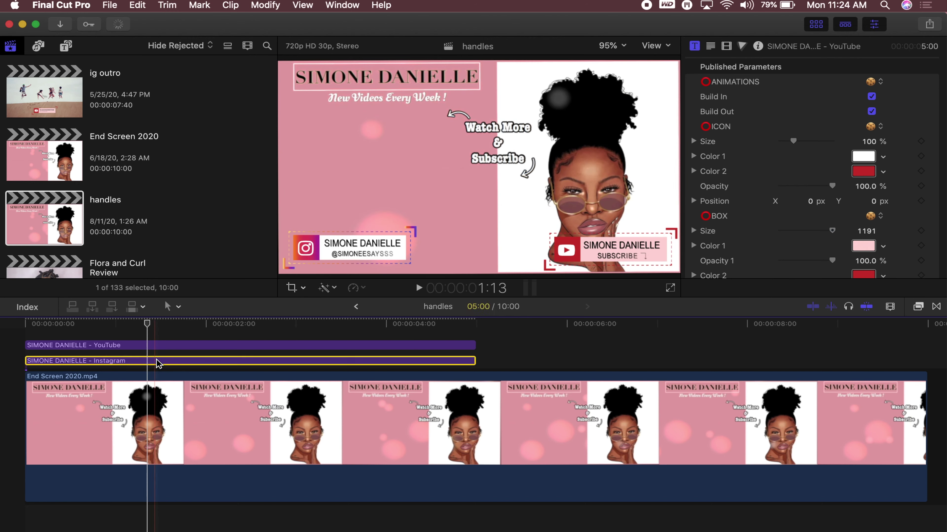
left_click(175, 345)
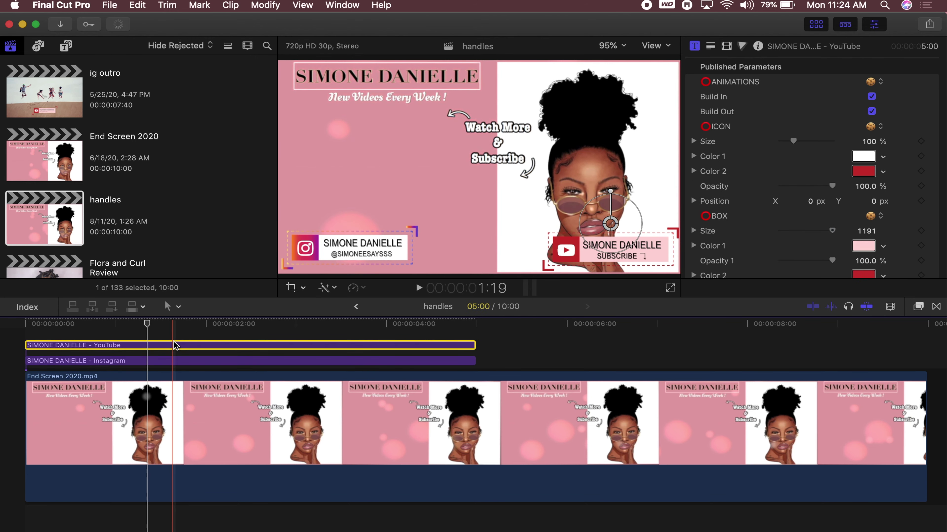
left_click_drag(488, 334, 441, 366)
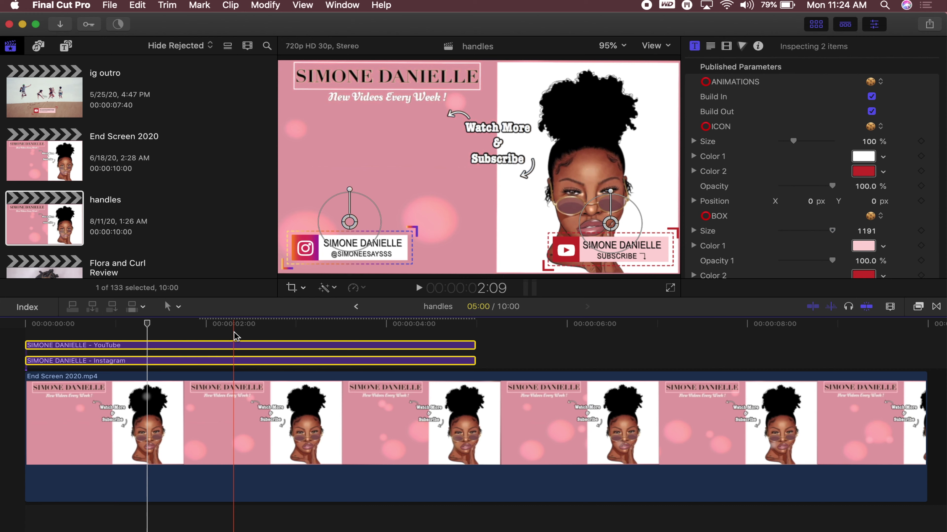
Open fcp tutorial and paste the two social title clips above its storyline
scroll(185, 252, "down", 10)
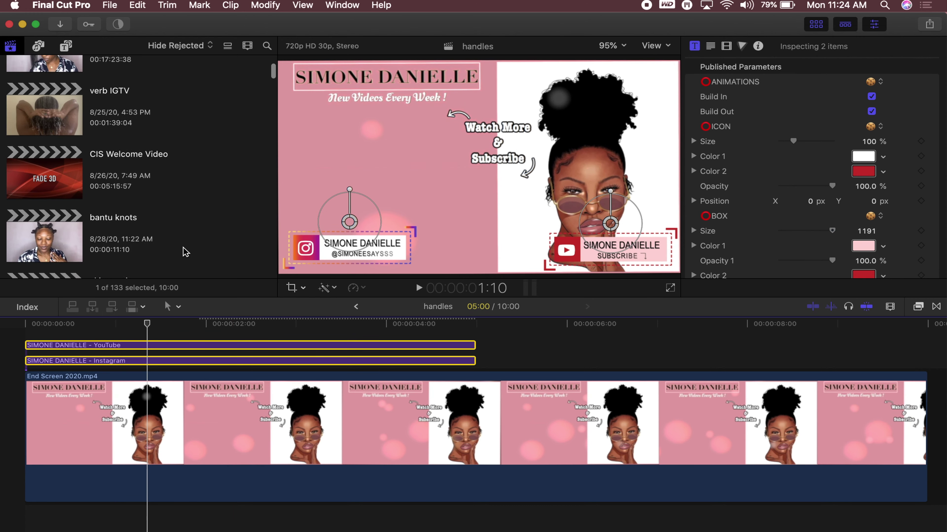
scroll(185, 250, "down", 8)
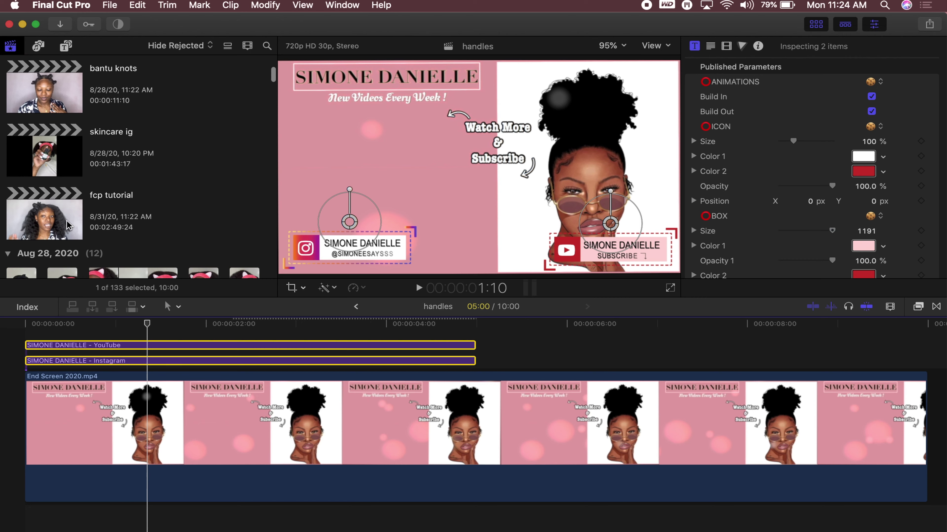
double_click(67, 226)
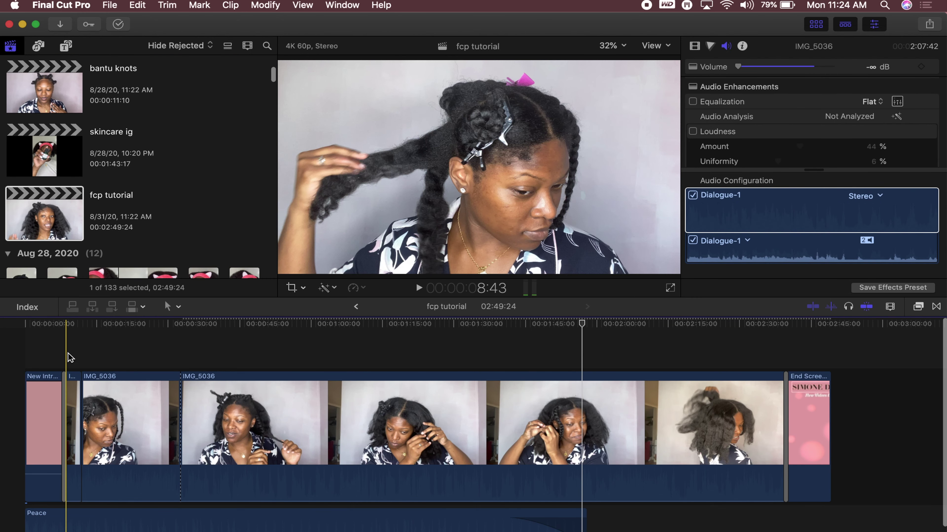
key("alt+v")
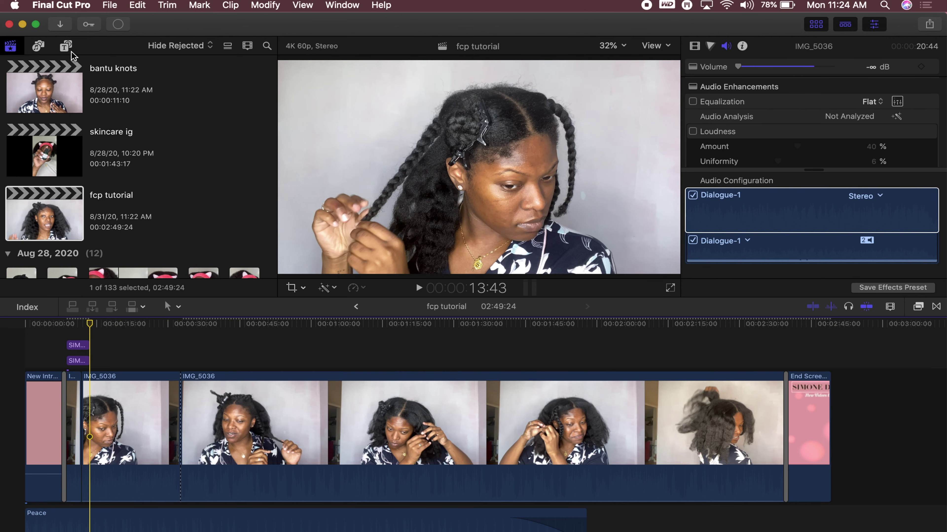
Browse the social lower-third titles and drop the Instagram title above IMG_5036 near 0:40
left_click(66, 47)
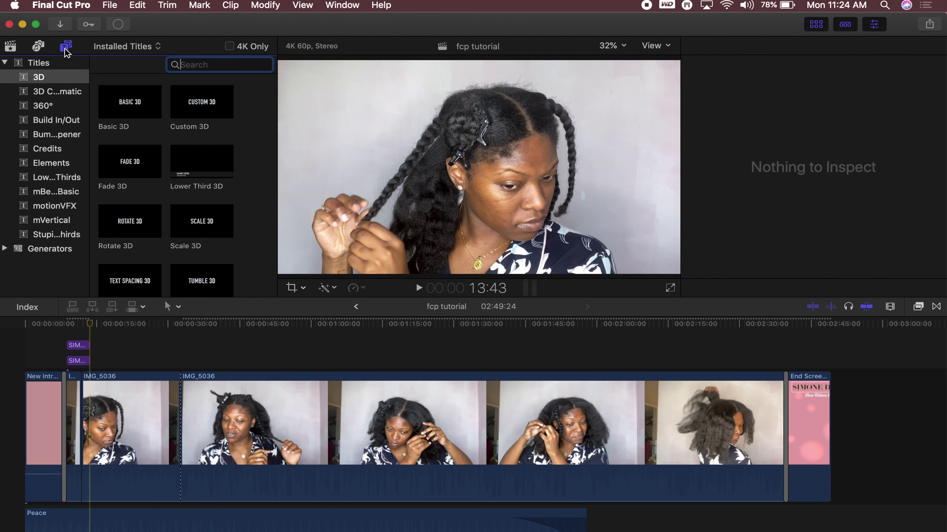
left_click(49, 235)
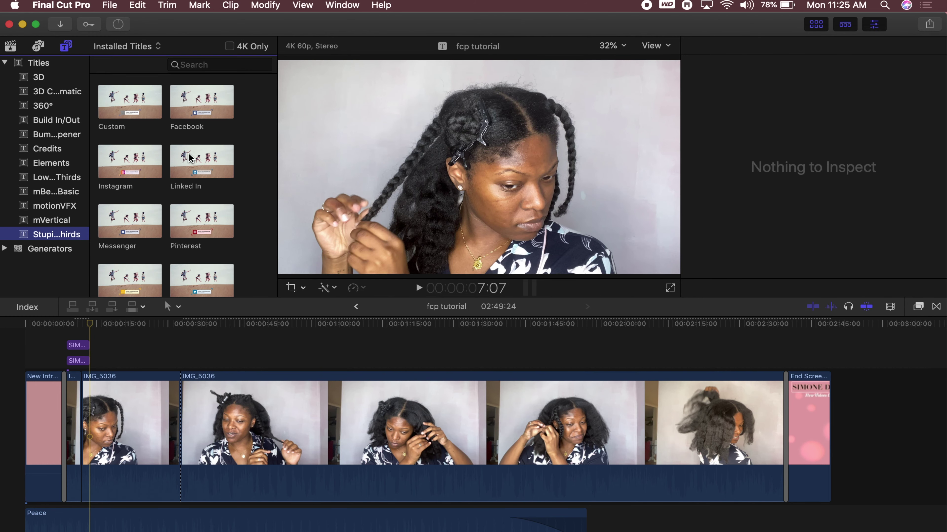
scroll(249, 171, "down", 5)
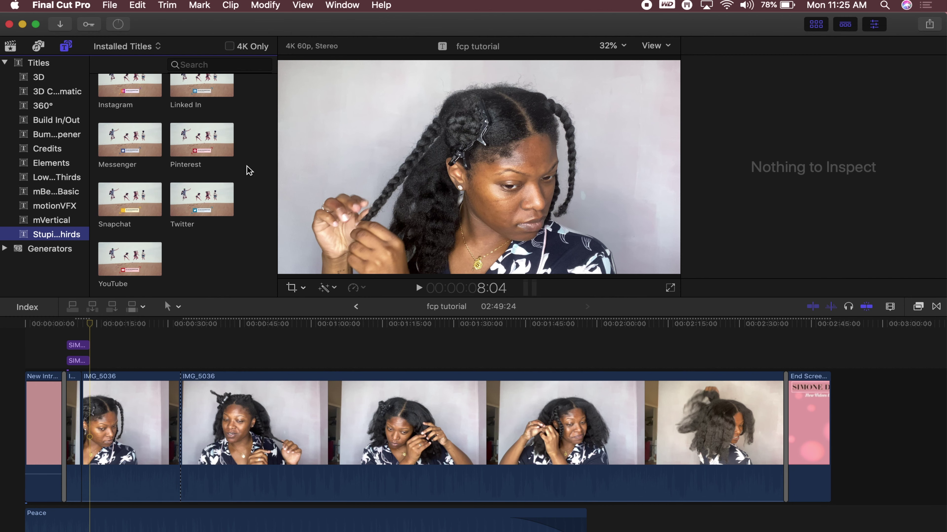
key("super+4")
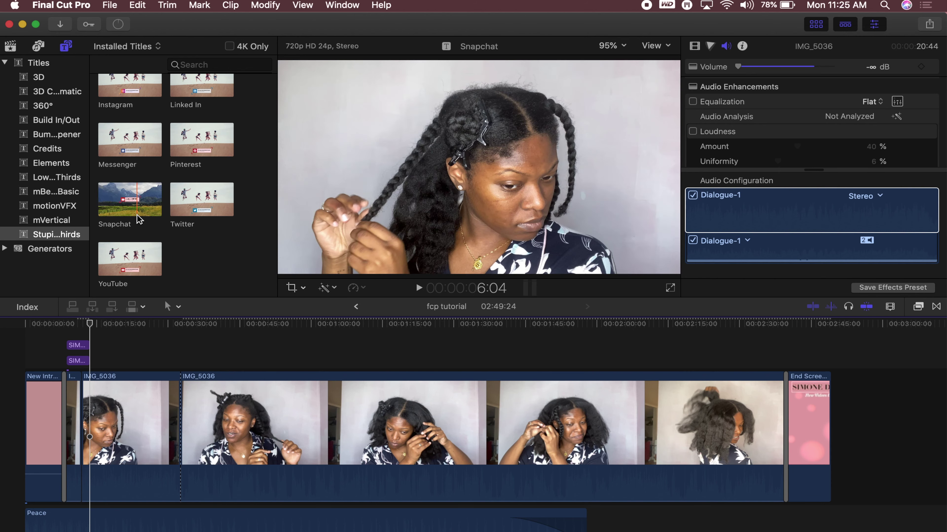
scroll(137, 215, "up", 3)
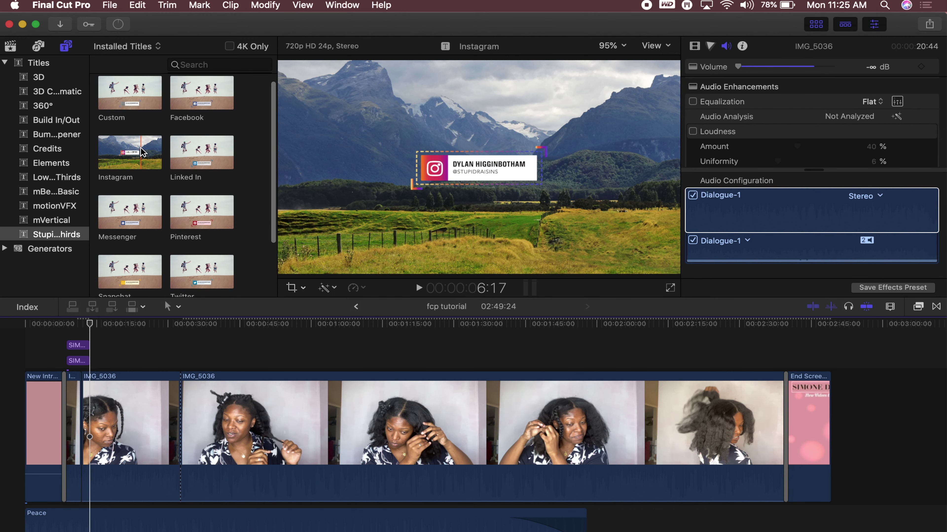
left_click_drag(141, 151, 251, 360)
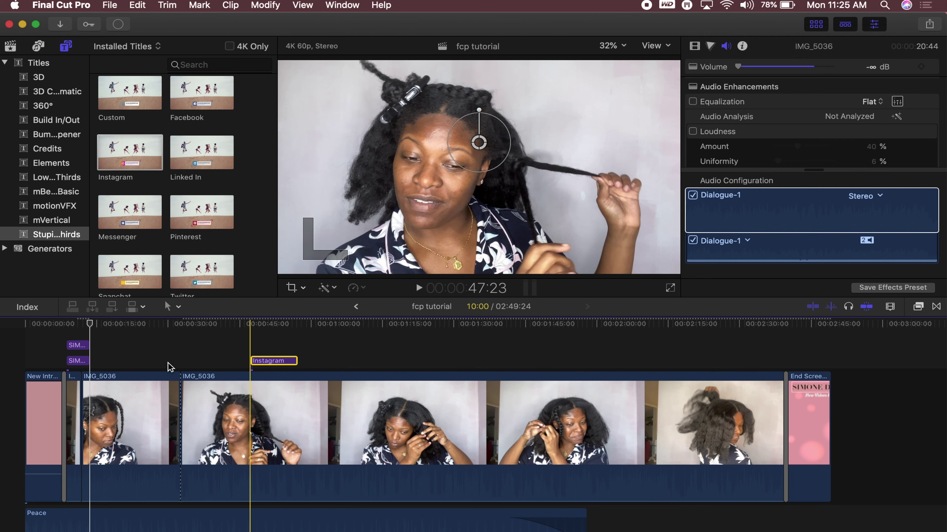
Select the Instagram title and review its published parameters, leaving the corner colour unchanged
double_click(271, 361)
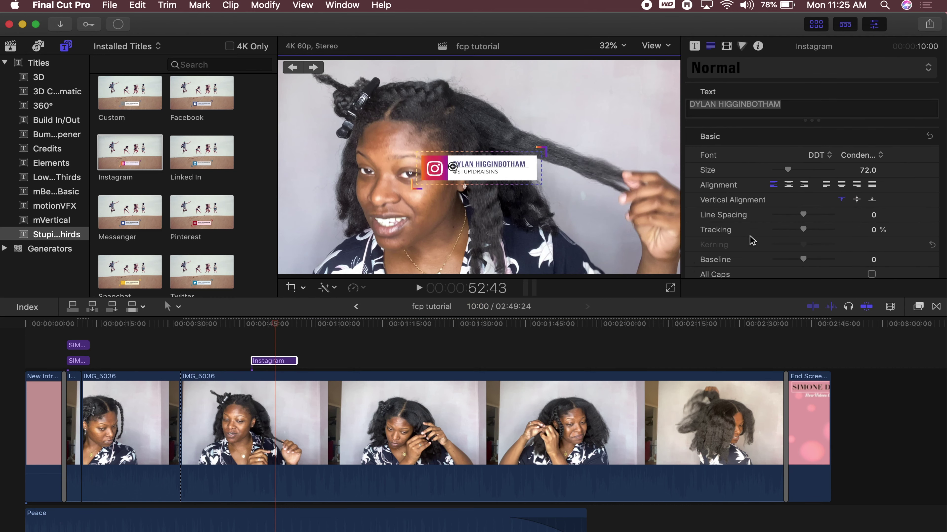
left_click(271, 360)
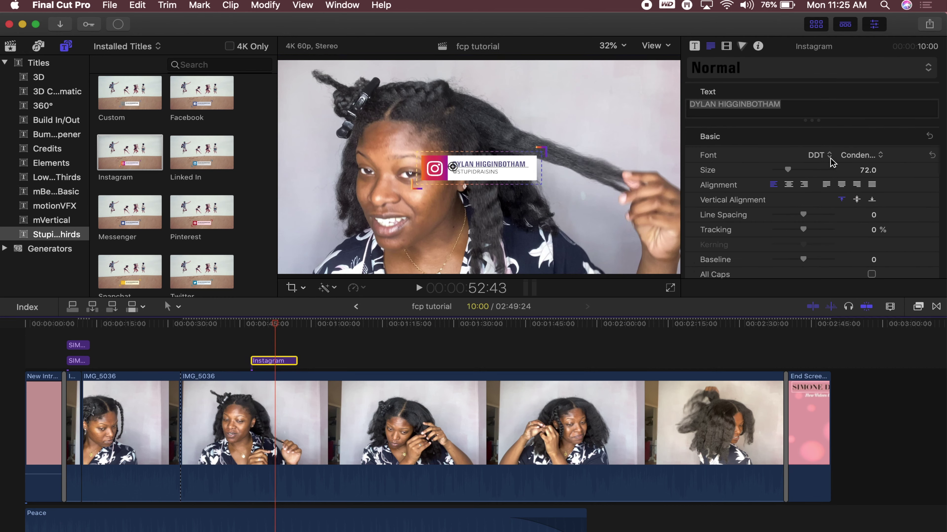
left_click(694, 46)
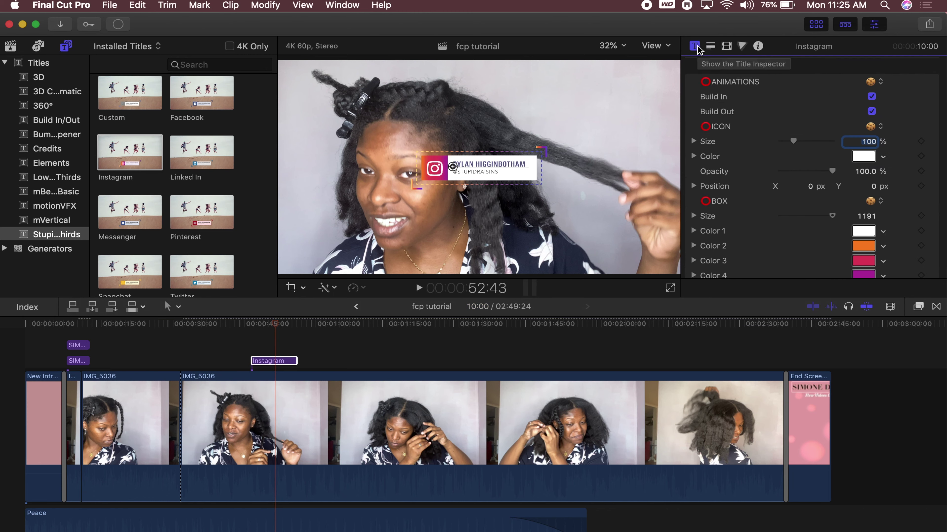
scroll(906, 190, "down", 2)
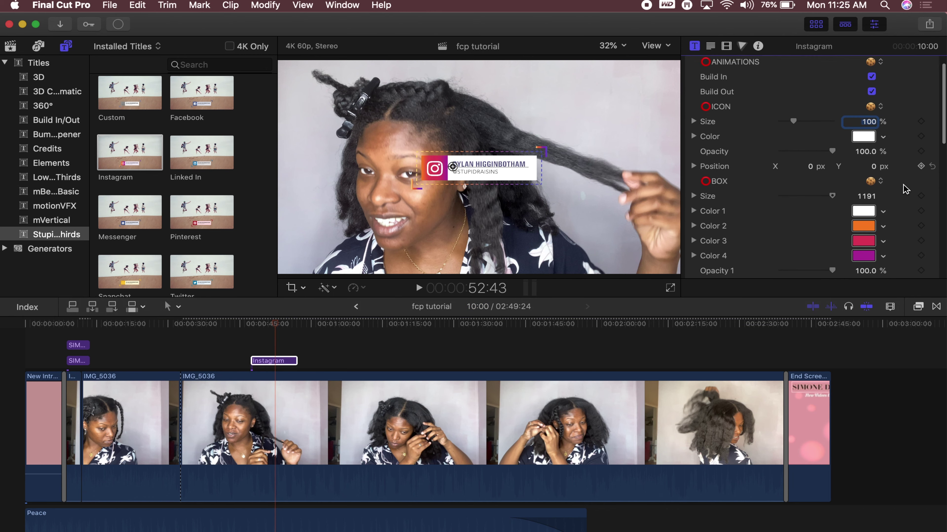
scroll(905, 189, "down", 8)
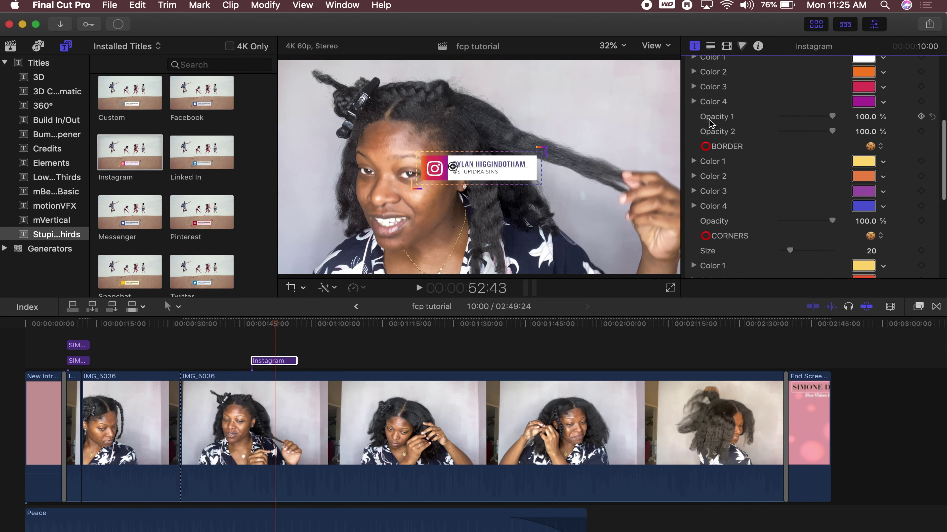
scroll(709, 123, "down", 8)
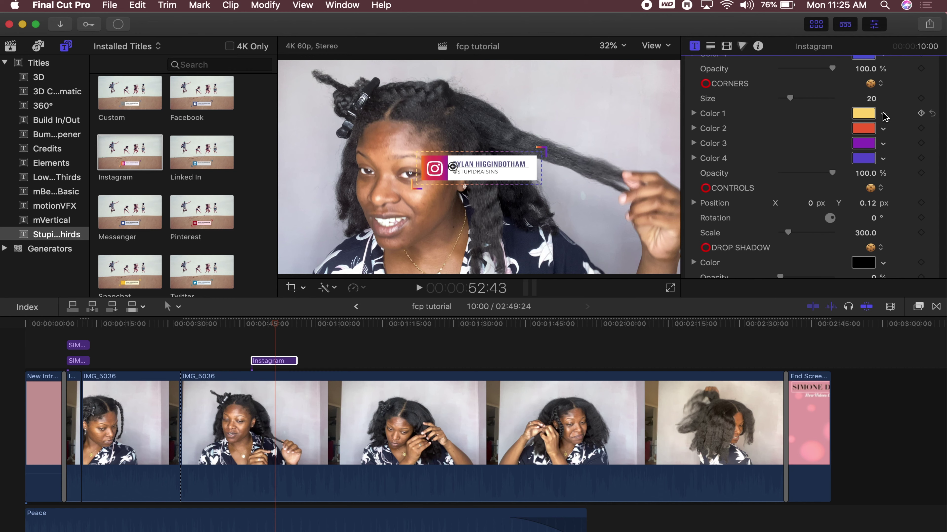
scroll(885, 116, "up", 16)
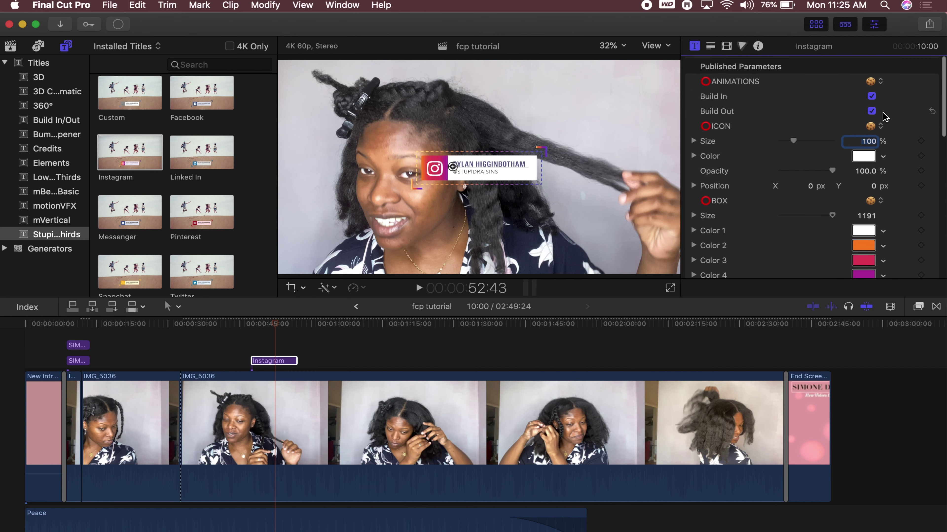
scroll(885, 116, "down", 1)
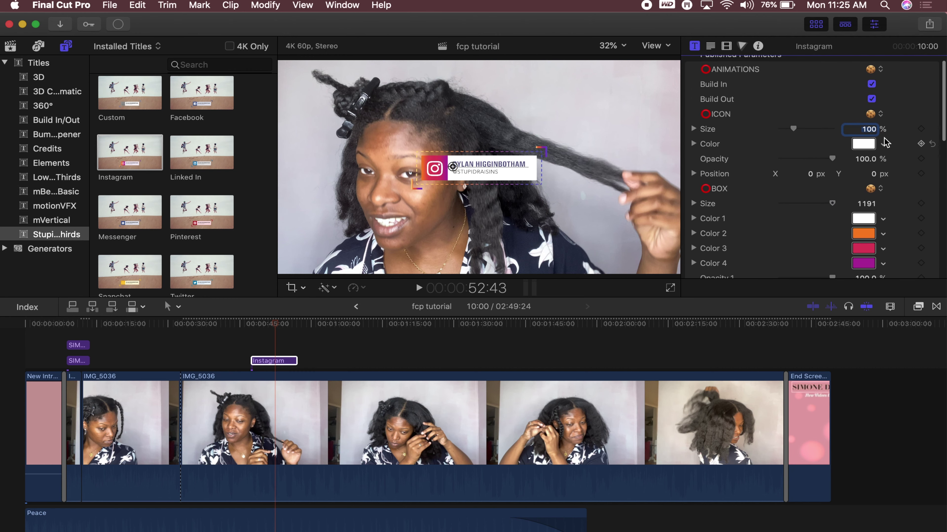
scroll(886, 142, "down", 1)
scroll(885, 142, "down", 12)
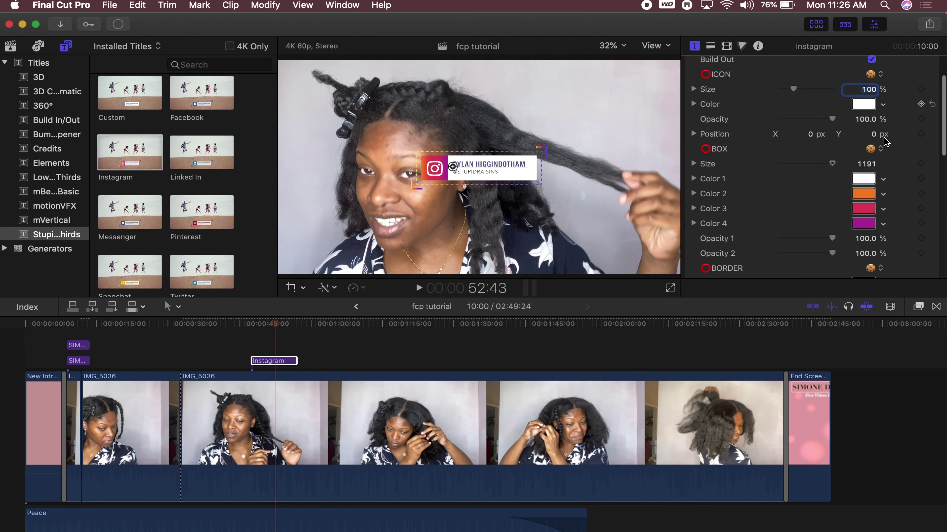
scroll(886, 149, "down", 9)
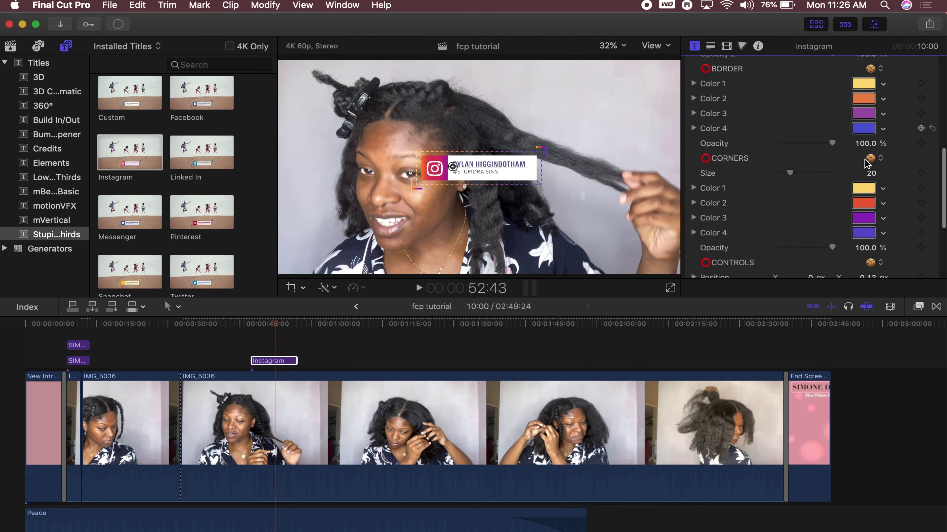
left_click(883, 165)
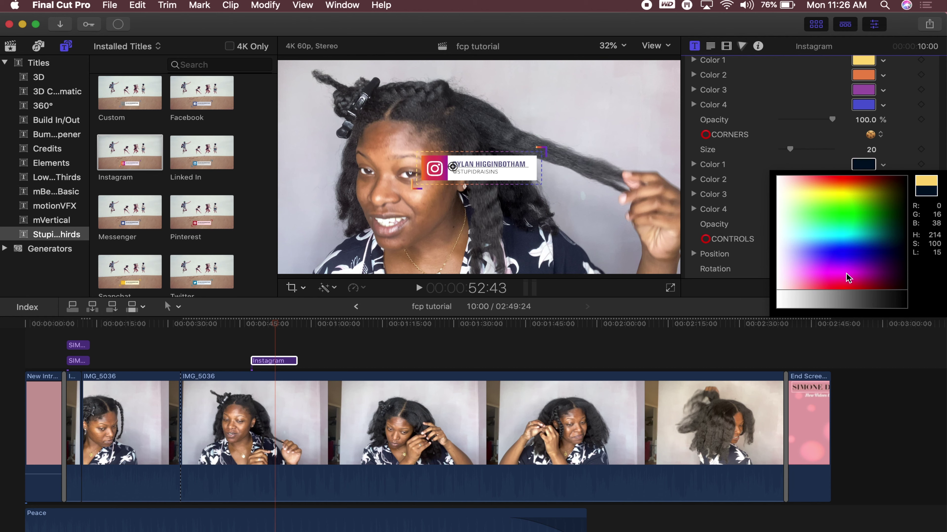
left_click(908, 158)
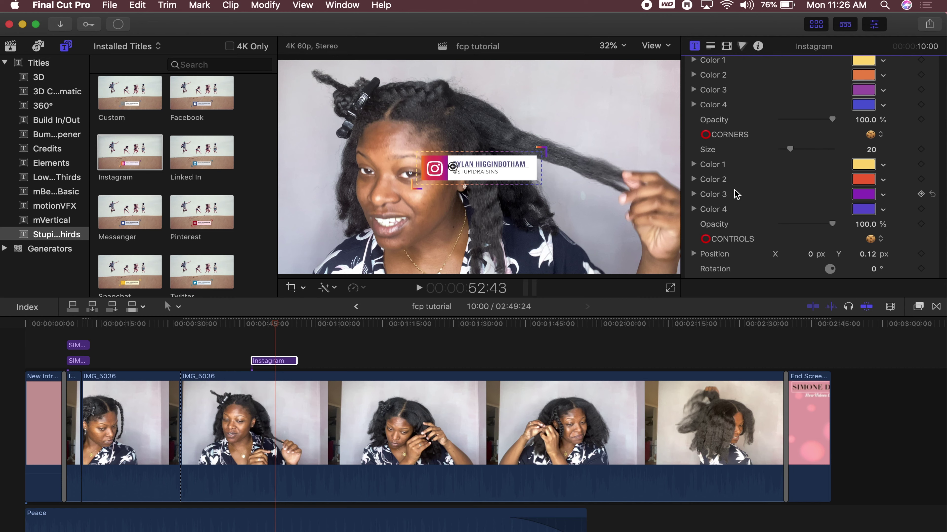
scroll(785, 211, "up", 14)
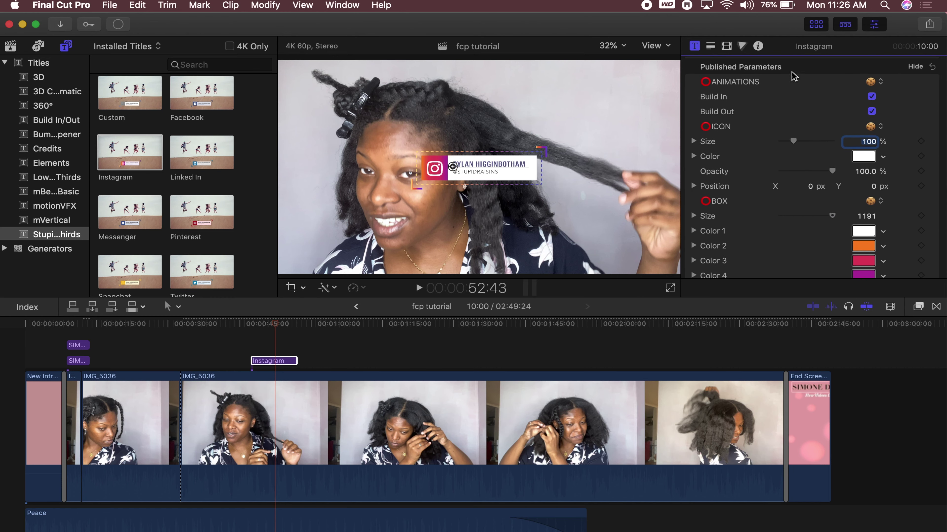
Replace the title's name text with a full name and set the font to Didot Regular
left_click(711, 46)
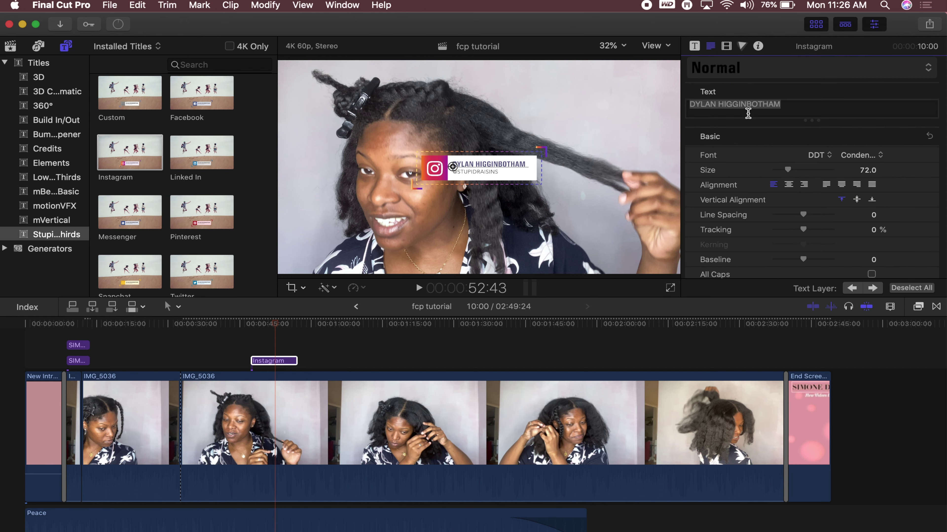
left_click(797, 105)
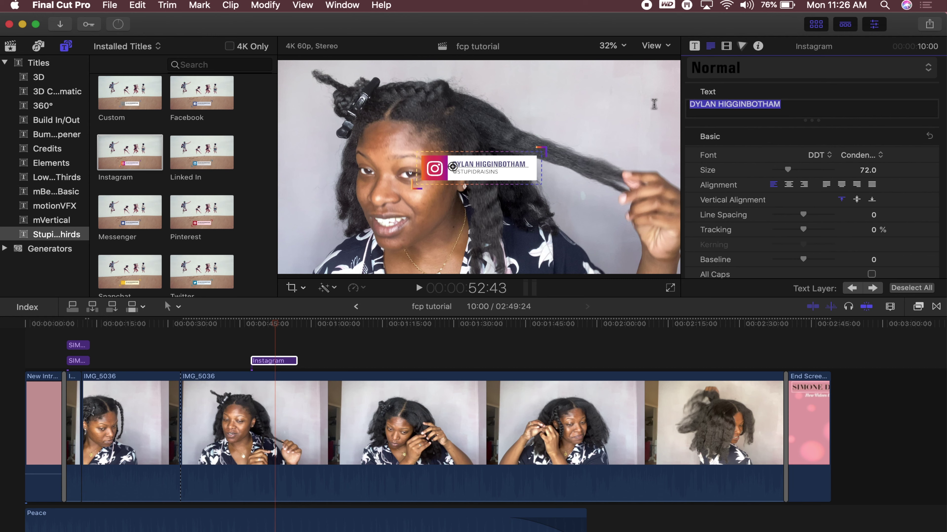
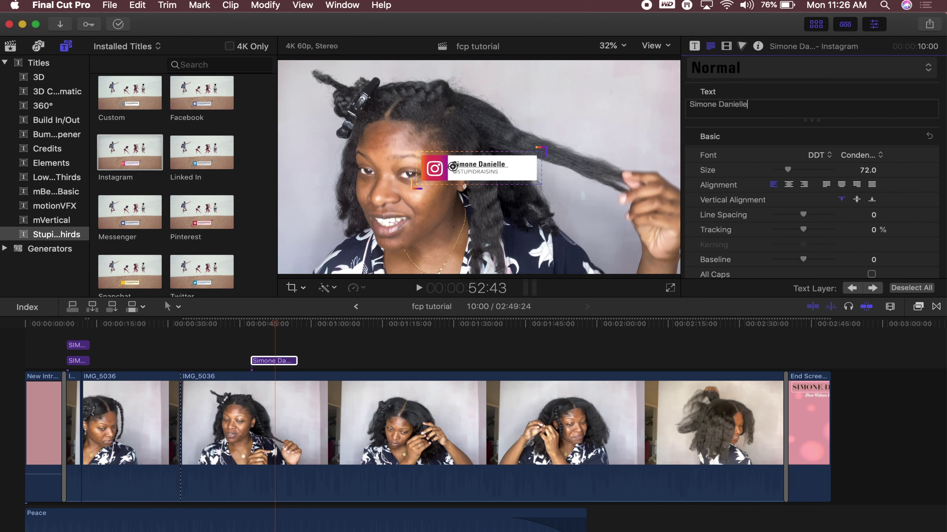
left_click(813, 160)
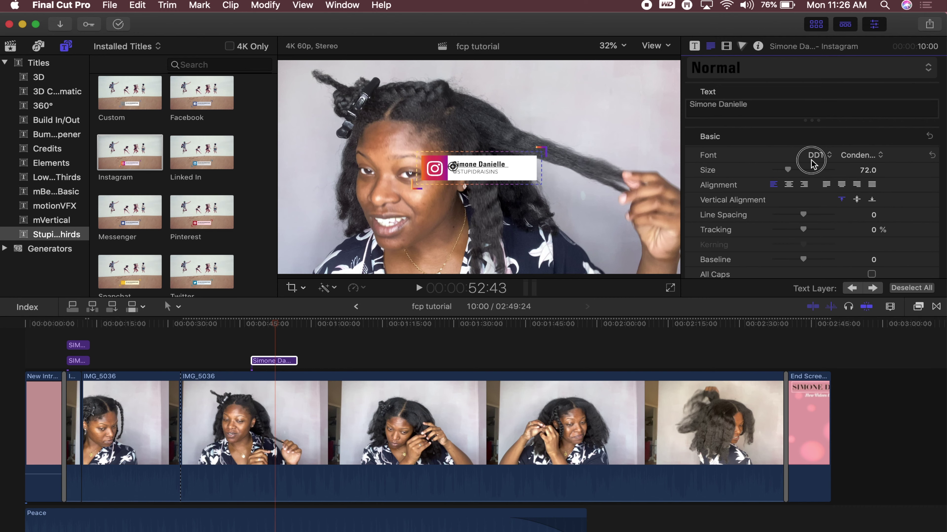
left_click(820, 159)
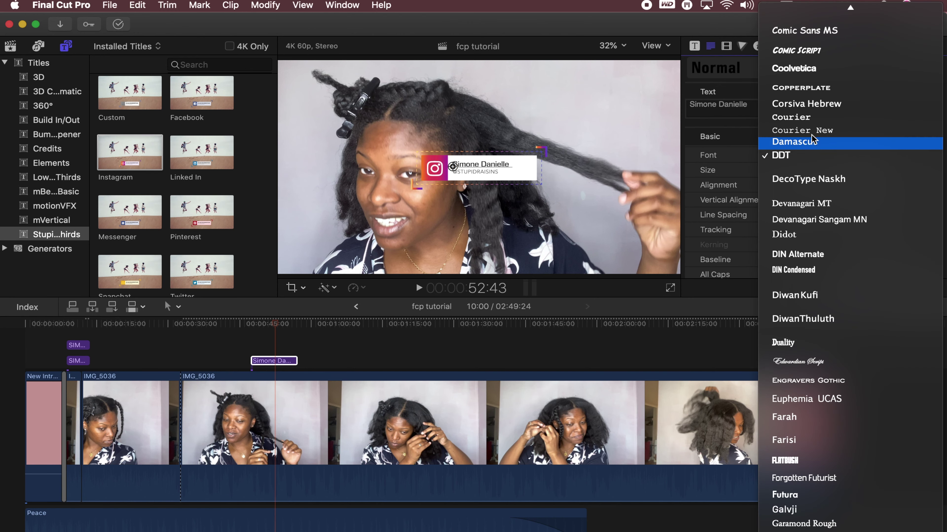
left_click(802, 71)
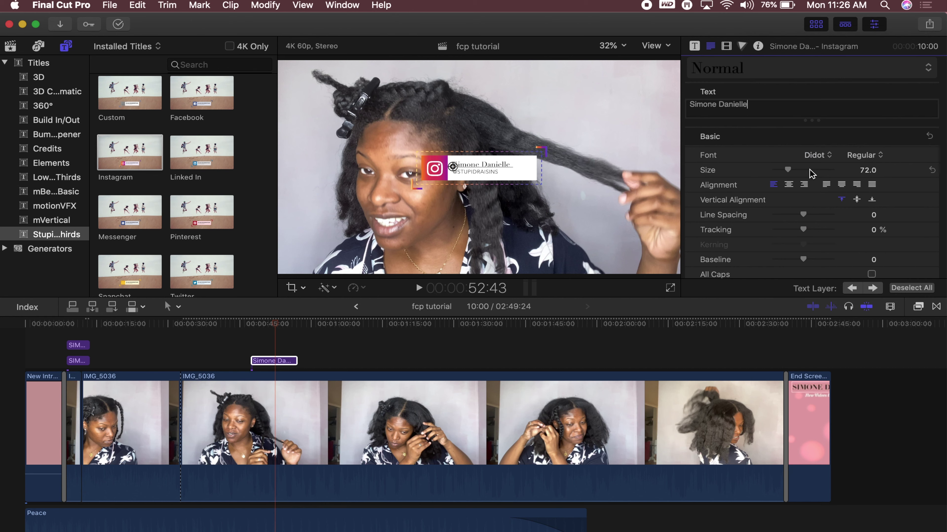
Enlarge the title, move it to the lower-left corner, then delete the Instagram title clip
left_click_drag(791, 169, 792, 169)
left_click_drag(452, 167, 452, 165)
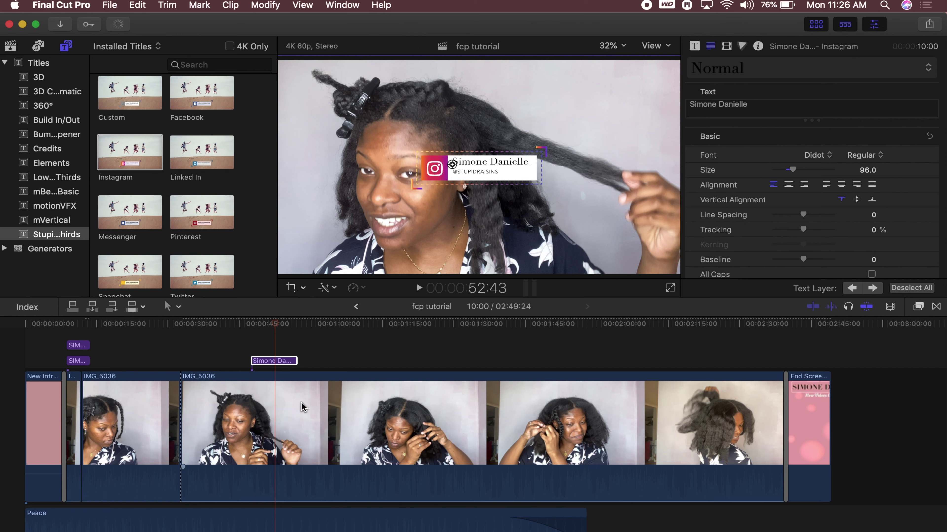
left_click(280, 361)
left_click(476, 130)
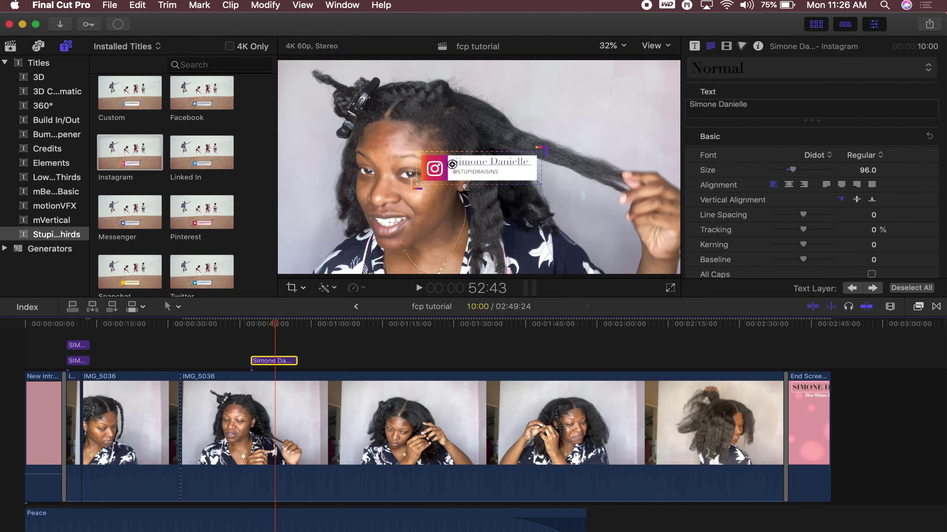
left_click(263, 361)
left_click_drag(482, 147, 348, 231)
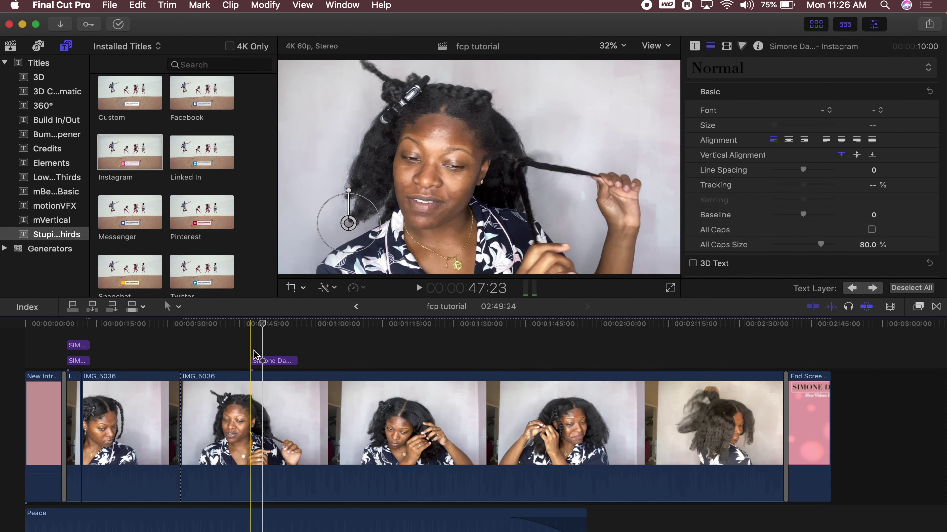
left_click(282, 362)
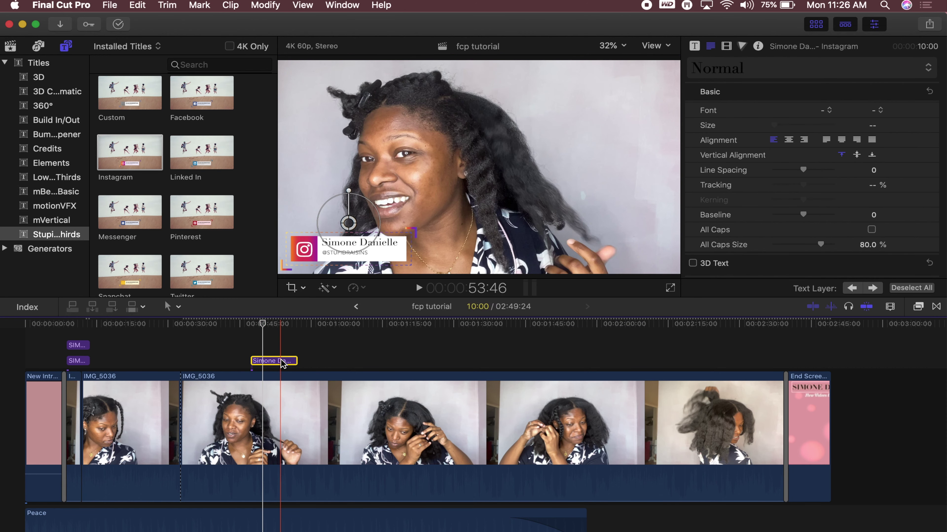
key("Delete")
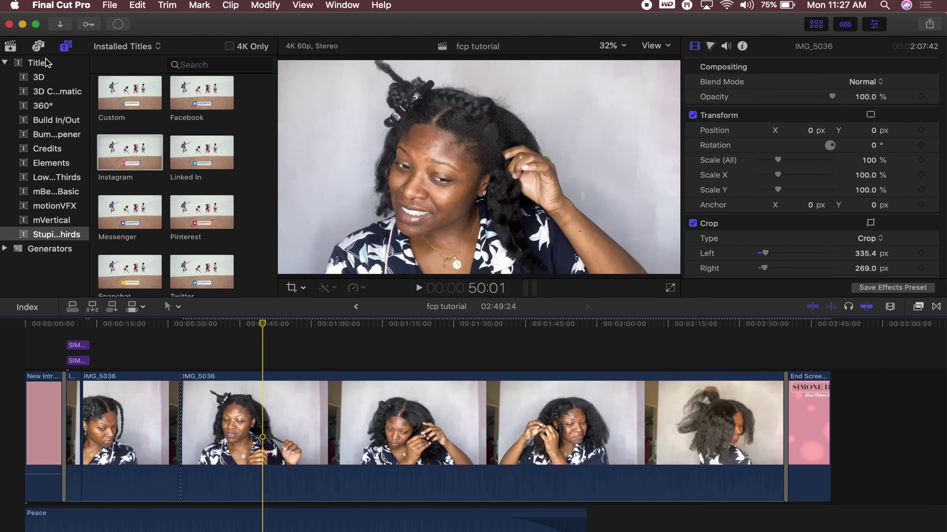
Browse the 3D and full Titles lists, then place 360° Basic 3D above IMG_5036
left_click(33, 80)
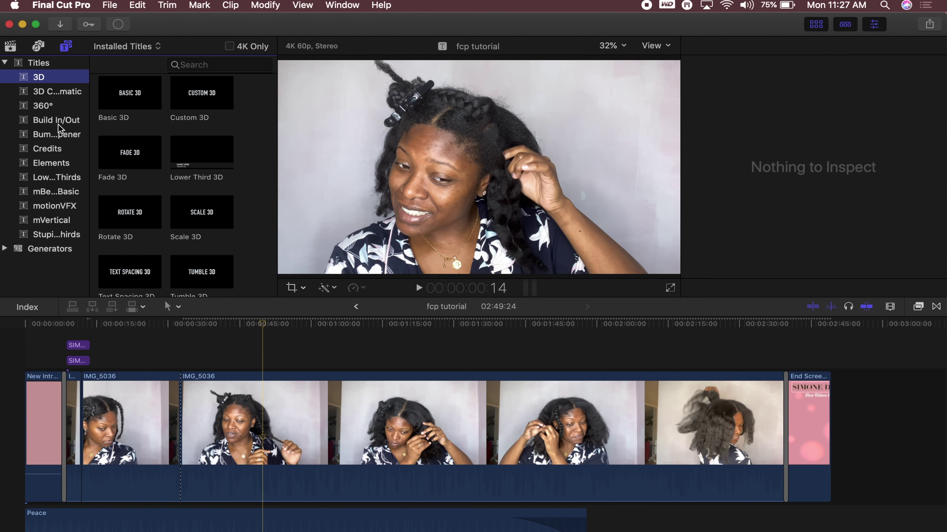
left_click(34, 64)
scroll(197, 230, "down", 15)
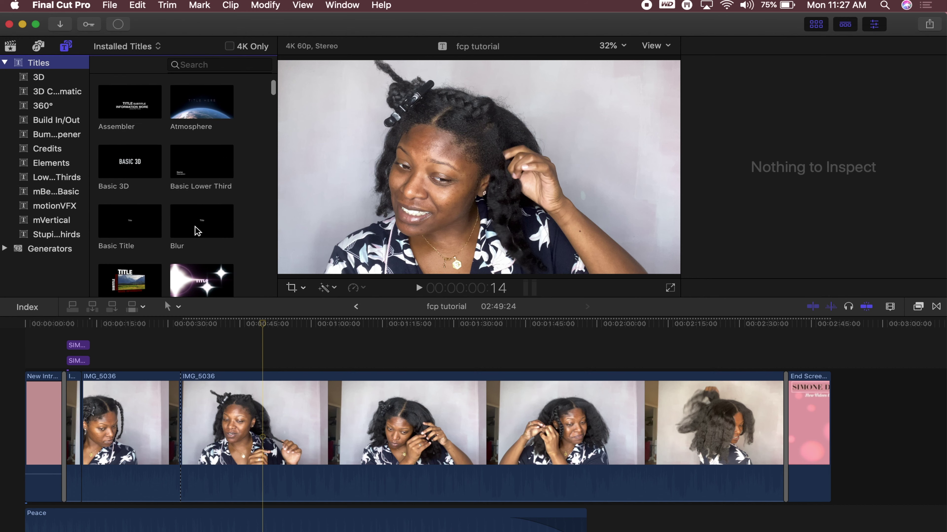
scroll(197, 230, "down", 15)
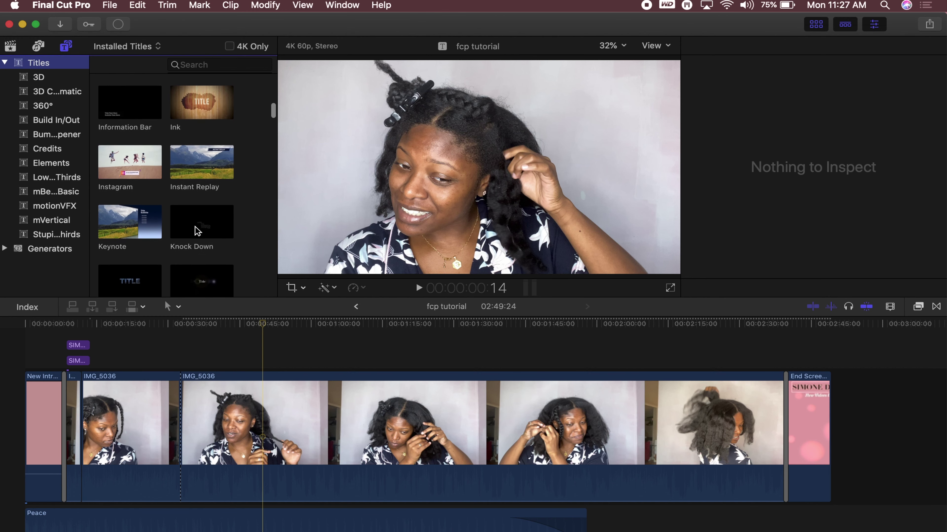
scroll(197, 230, "down", 8)
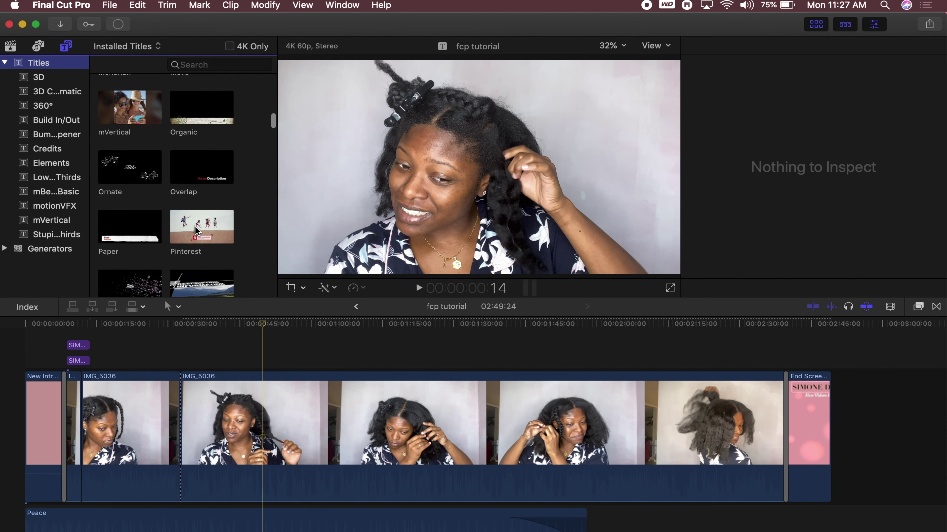
scroll(196, 230, "down", 8)
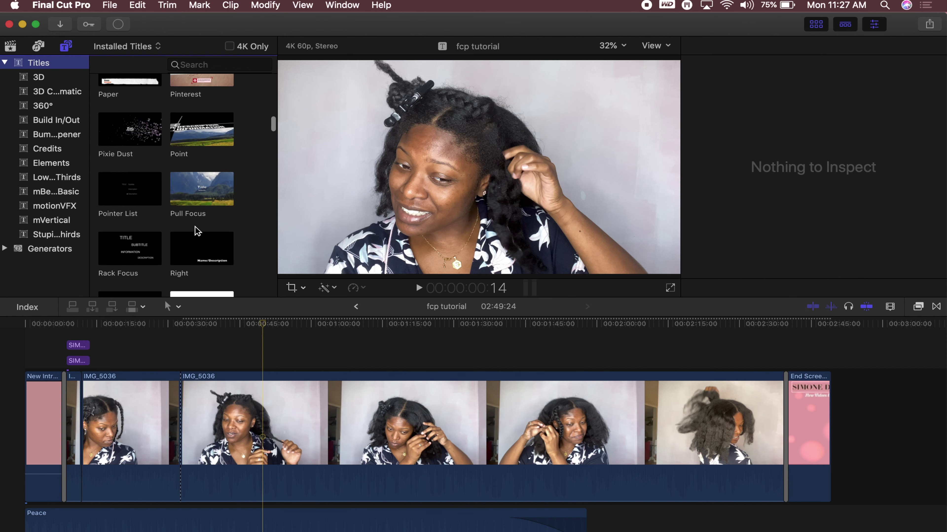
scroll(196, 230, "down", 5)
scroll(197, 230, "up", 20)
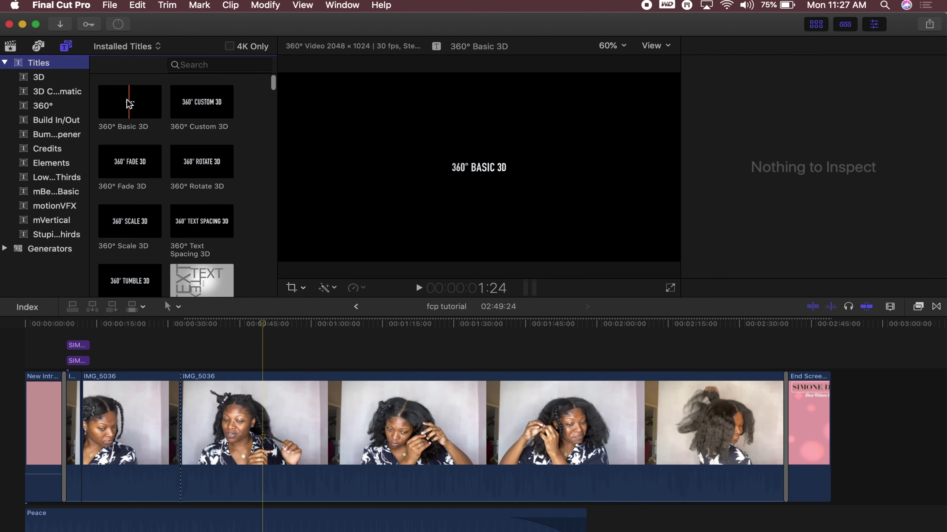
left_click_drag(135, 106, 145, 367)
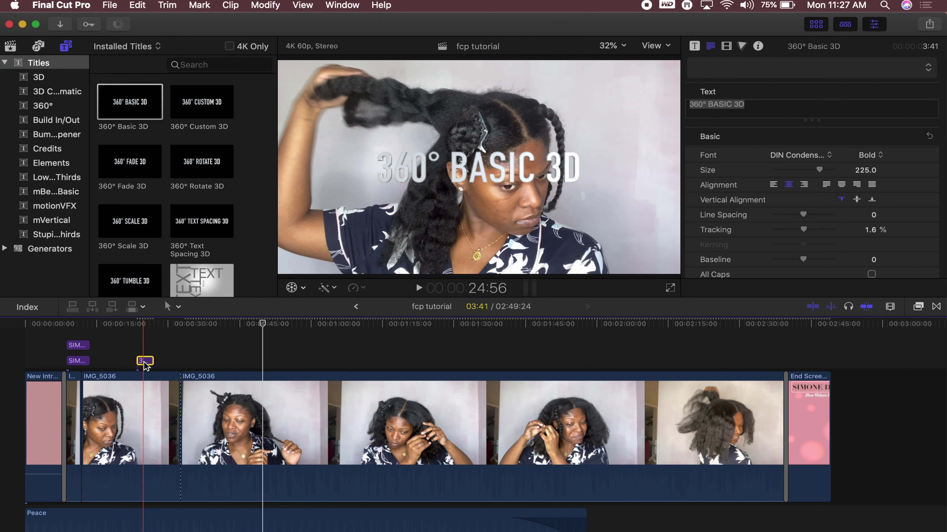
Replace the 360° Basic 3D placeholder text with 'Tutorial', correcting the typos
left_click(144, 361)
left_click_drag(744, 105, 684, 112)
type("Tutoir")
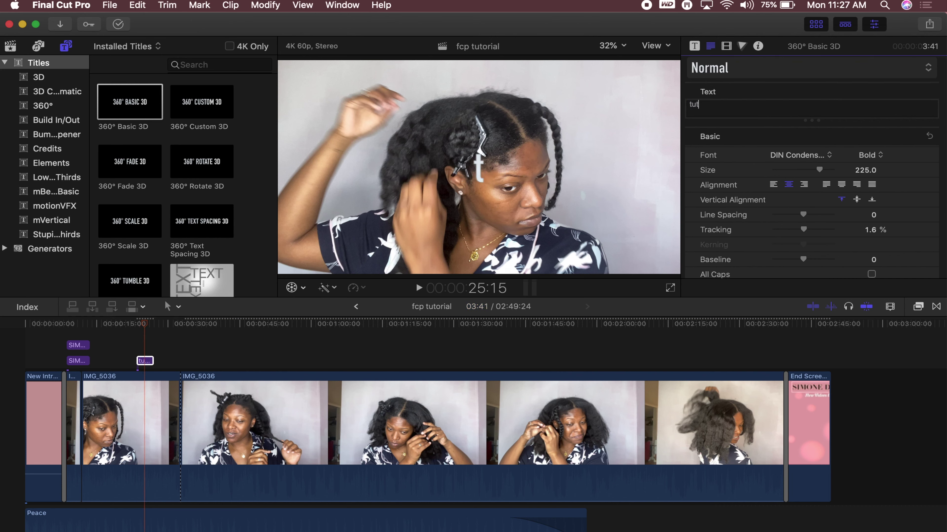
key("BackSpace")
key("BackSpace")
type("ria")
key("BackSpace")
key("BackSpace")
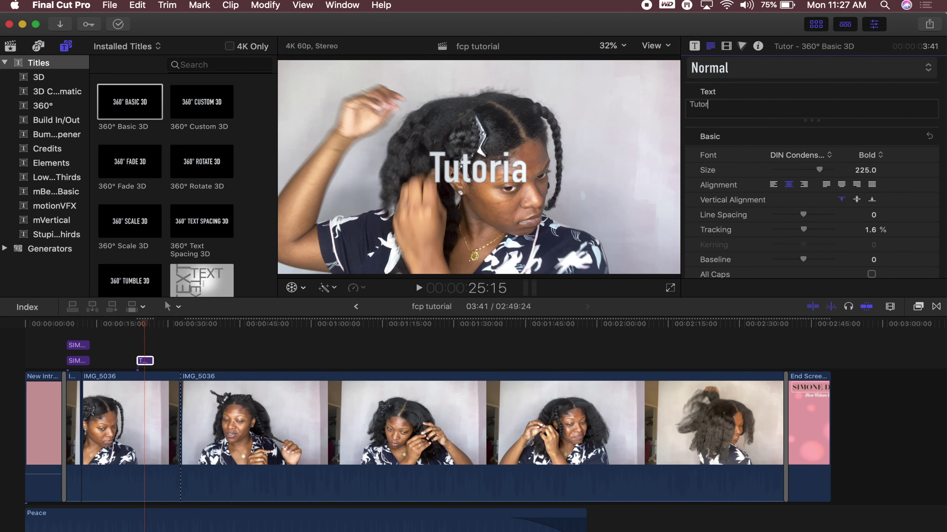
type("ial")
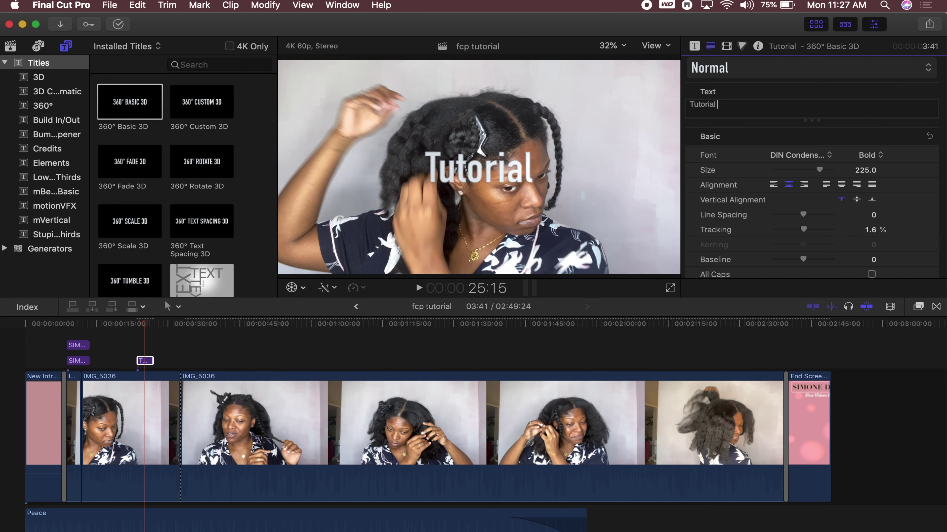
scroll(844, 221, "down", 15)
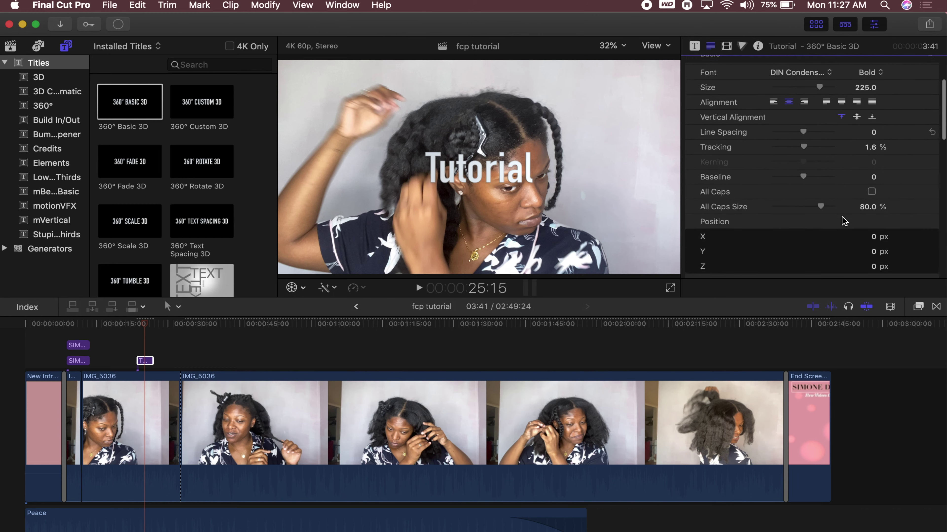
scroll(841, 216, "down", 5)
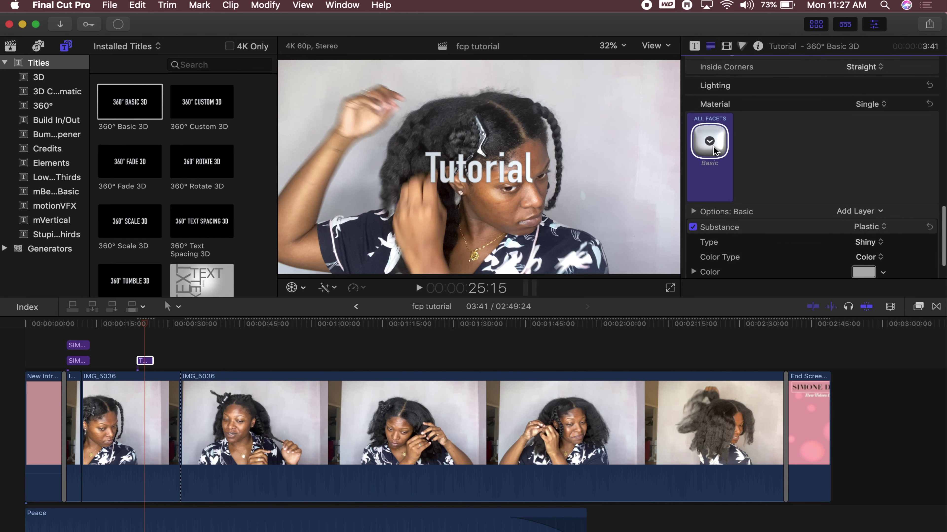
Tint the Tutorial title's material a bright purple, keeping the existing material
left_click(709, 141)
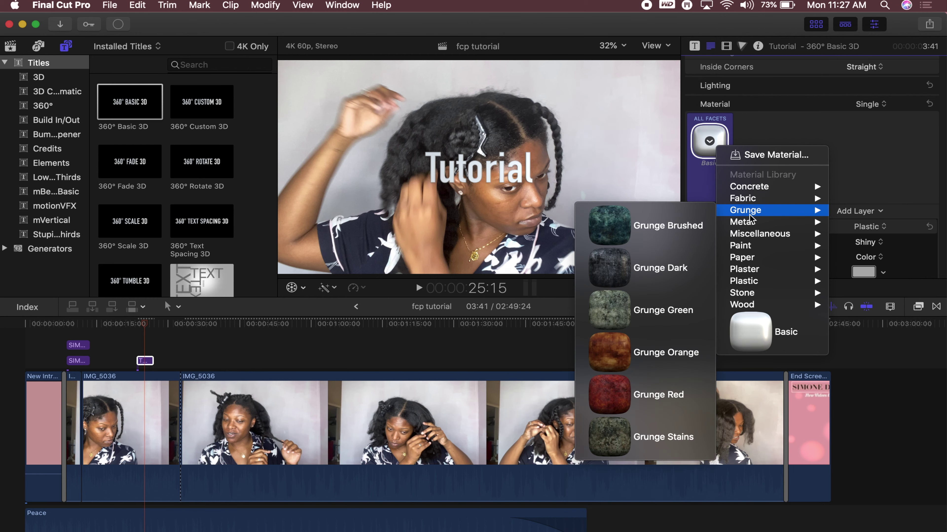
mouse_move(750, 234)
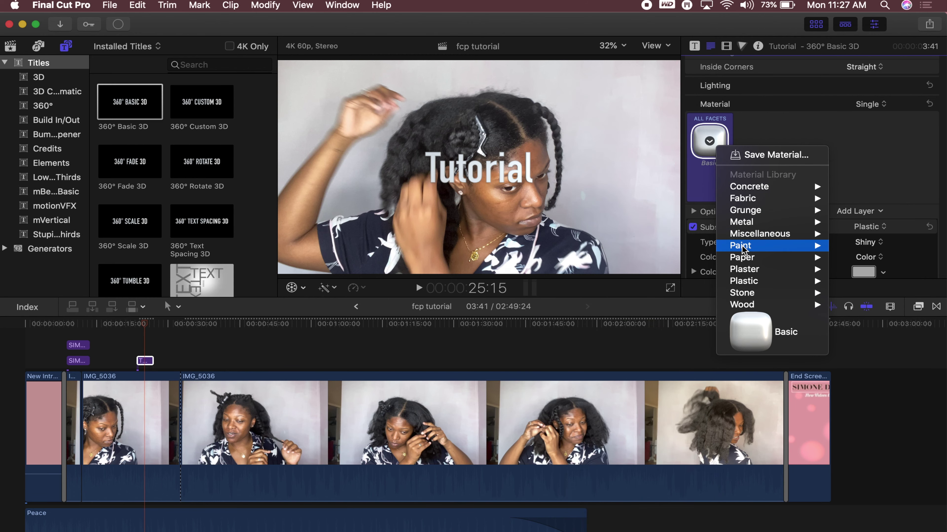
mouse_move(743, 265)
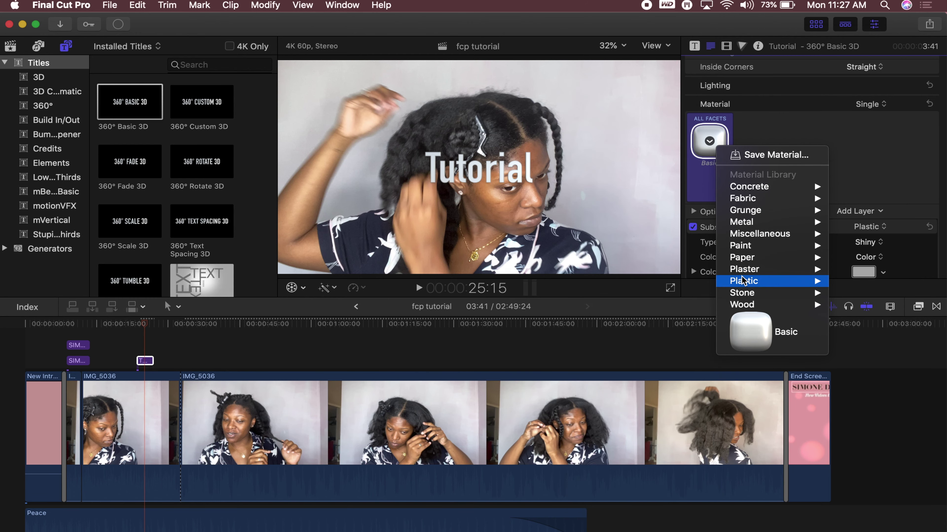
left_click(874, 175)
left_click(883, 273)
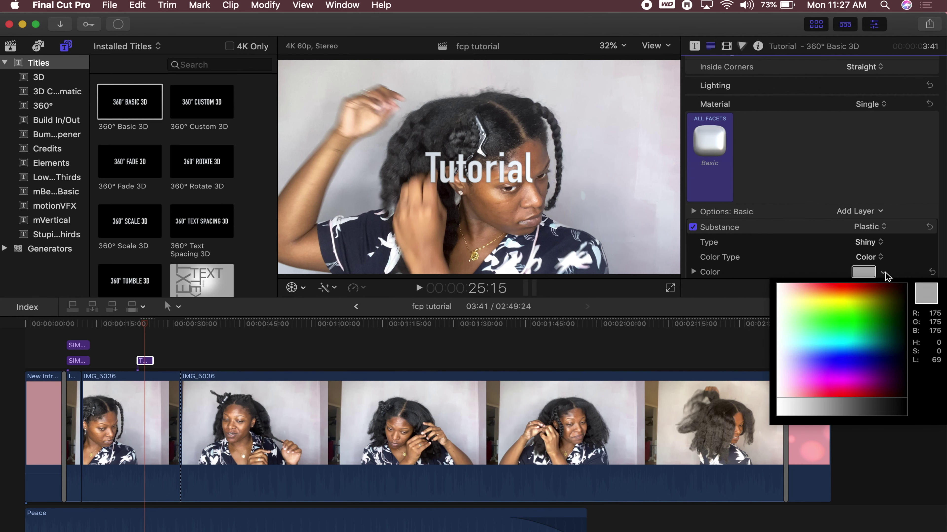
left_click_drag(866, 332, 828, 387)
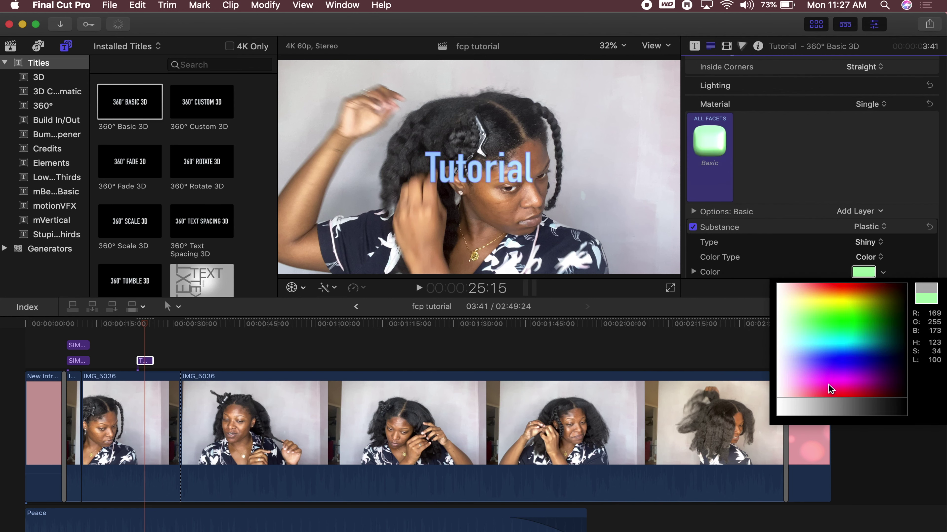
left_click_drag(861, 331, 862, 376)
left_click(857, 201)
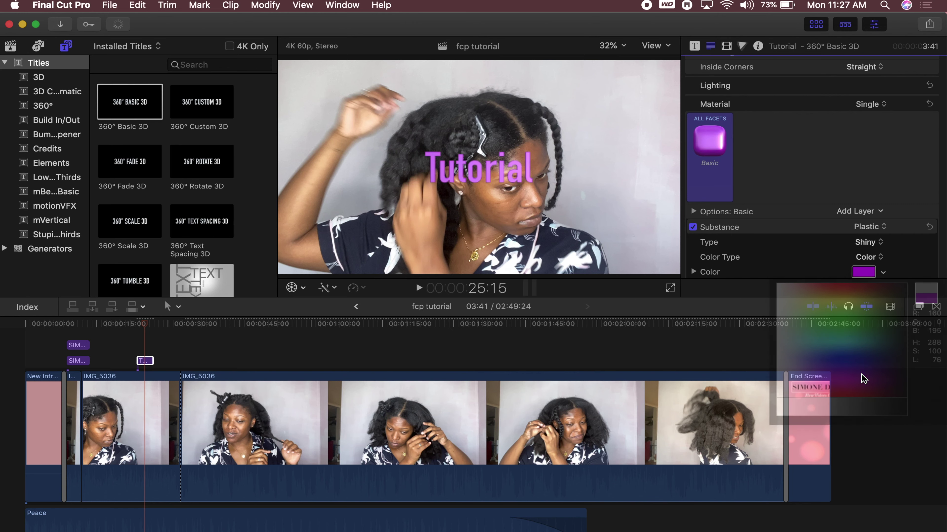
scroll(848, 182, "down", 3)
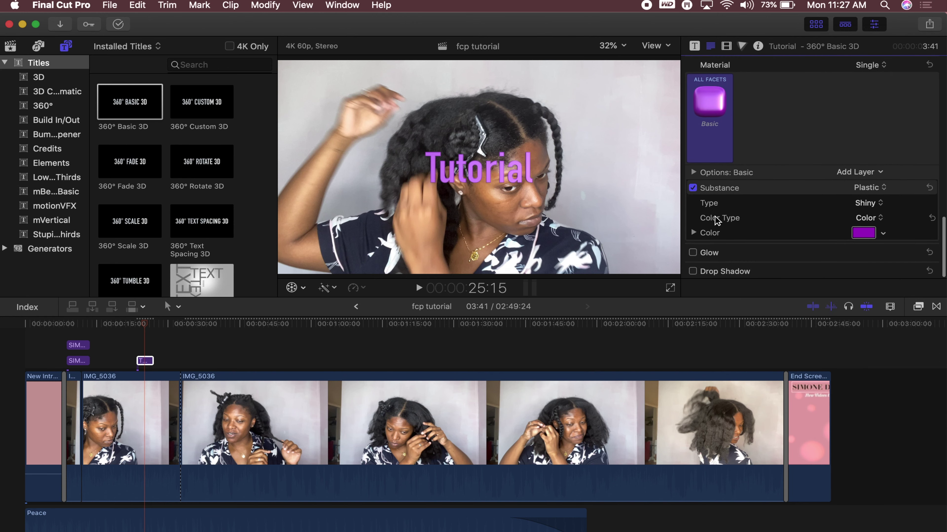
Turn on a yellow-green glow for the title and set Glow Blur to 10
left_click(692, 253)
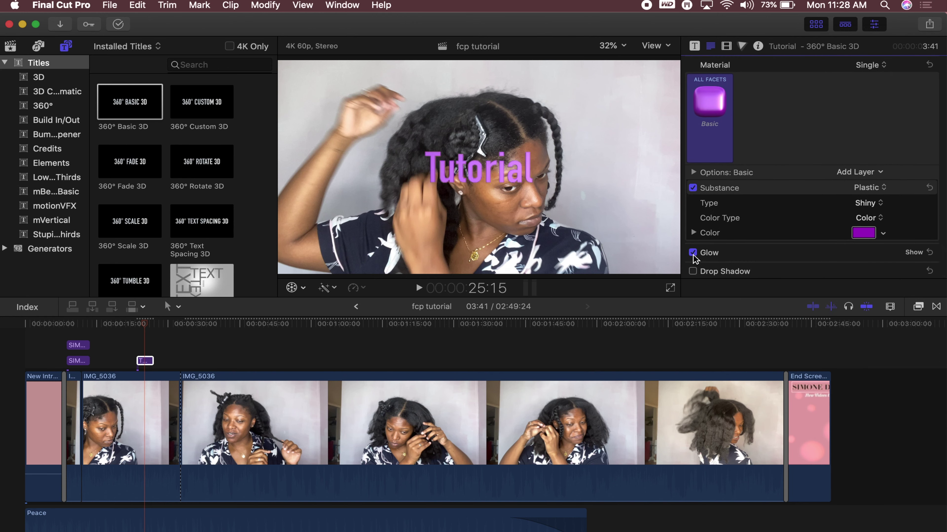
left_click(914, 253)
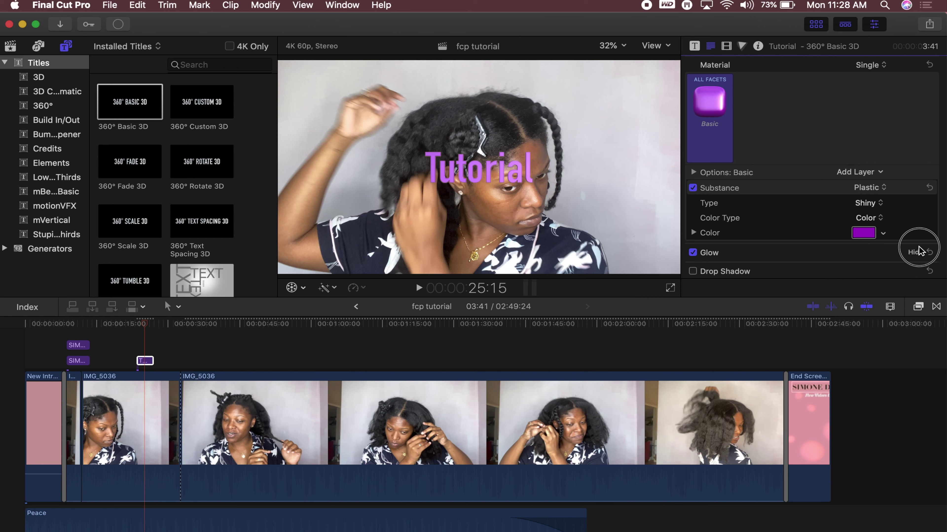
left_click(887, 266)
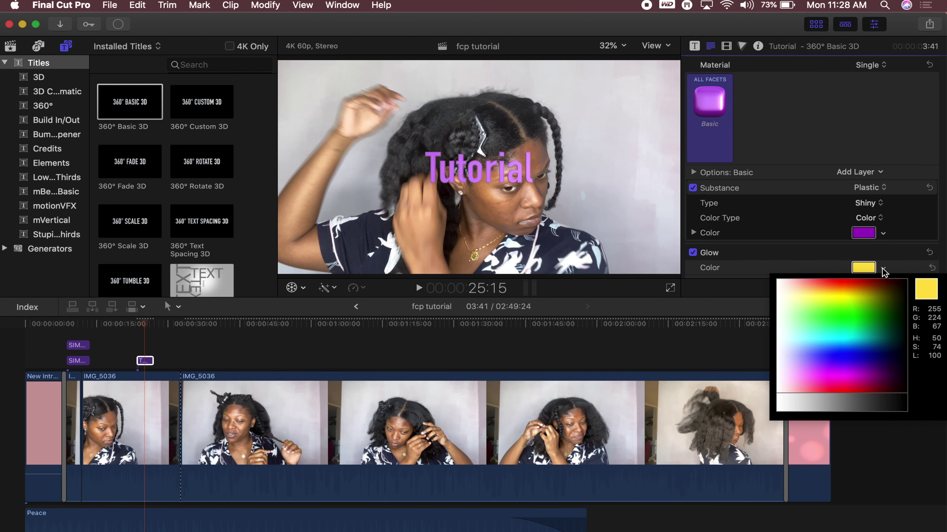
left_click_drag(845, 283, 830, 294)
left_click(809, 258)
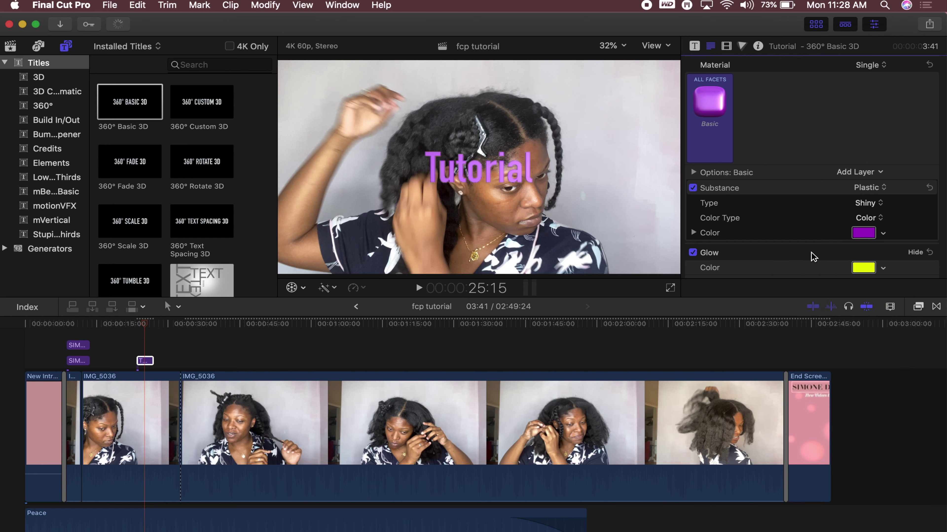
scroll(802, 254, "down", 4)
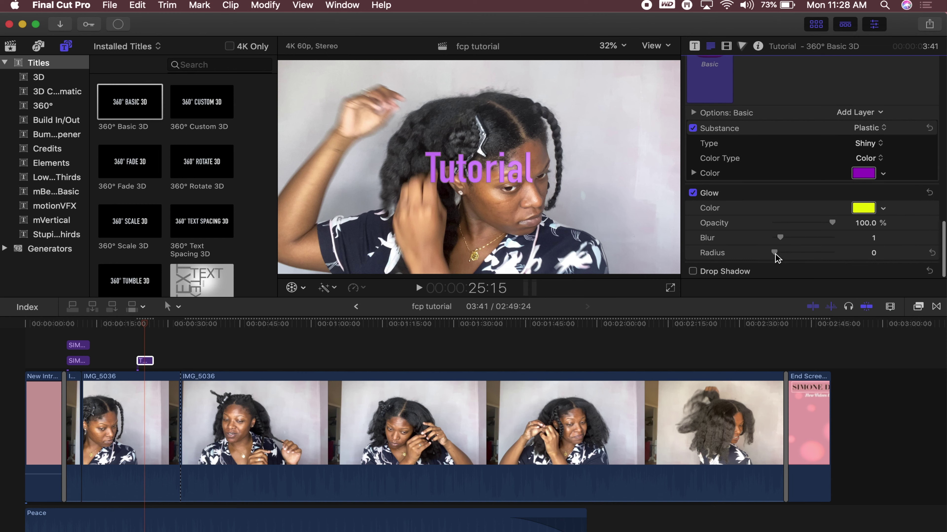
left_click_drag(774, 254, 897, 245)
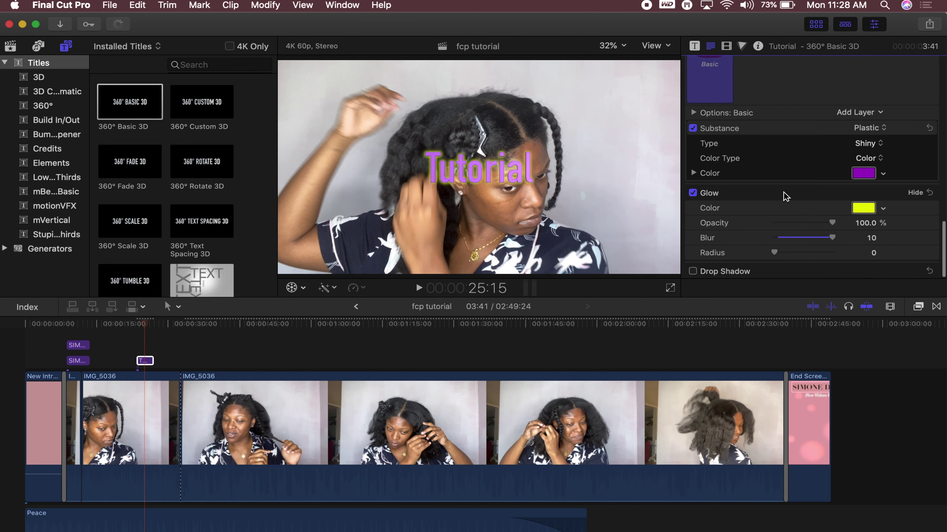
Add a drop shadow to the title with a Distance of 18
left_click(692, 273)
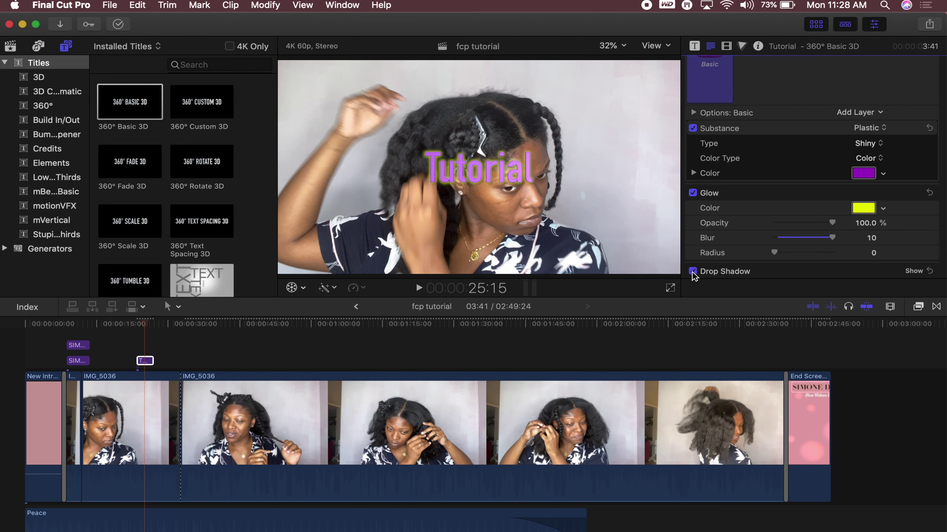
left_click(484, 167)
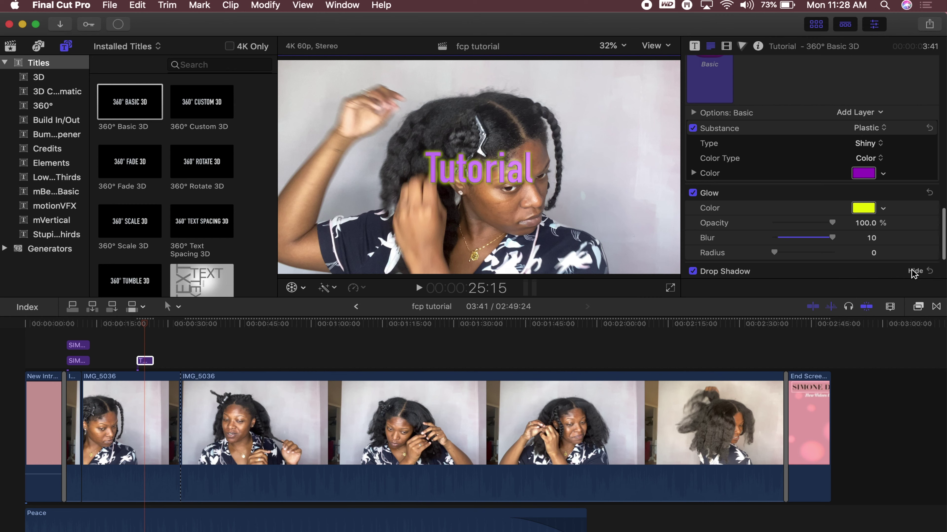
scroll(913, 274, "down", 5)
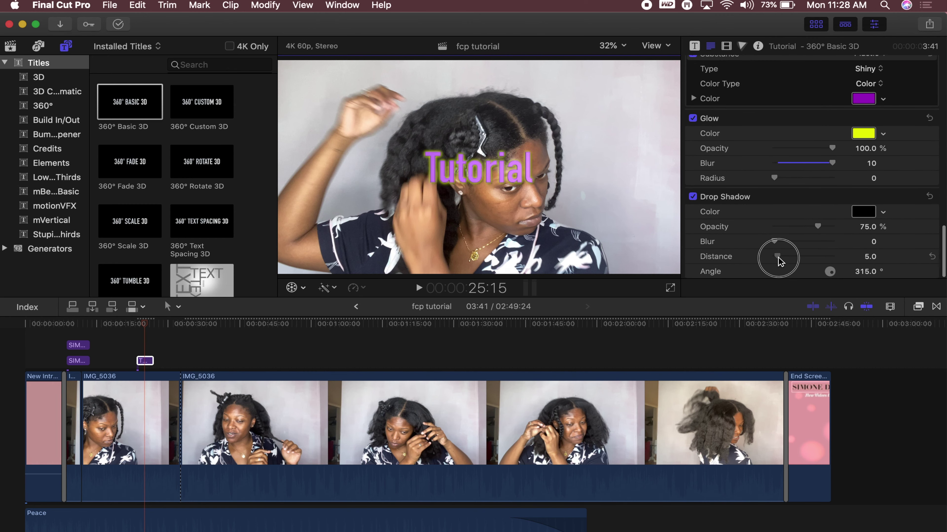
mouse_move(780, 261)
left_mouse_down()
mouse_move(792, 261)
mouse_move(780, 260)
mouse_move(783, 244)
left_mouse_up()
Set the Tutorial title's Field of View to 74, then add the Blur title near 0:45
left_click(726, 46)
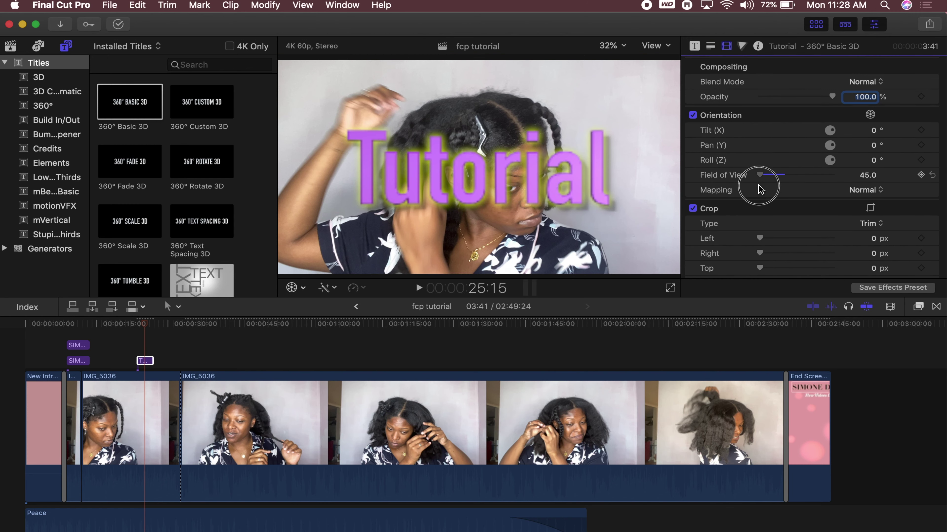
left_click_drag(761, 184, 775, 186)
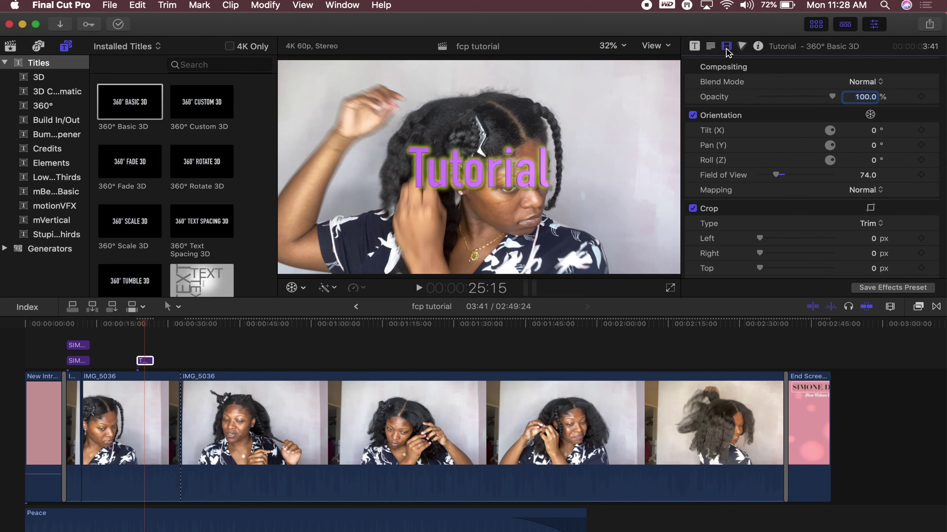
scroll(774, 142, "down", 5)
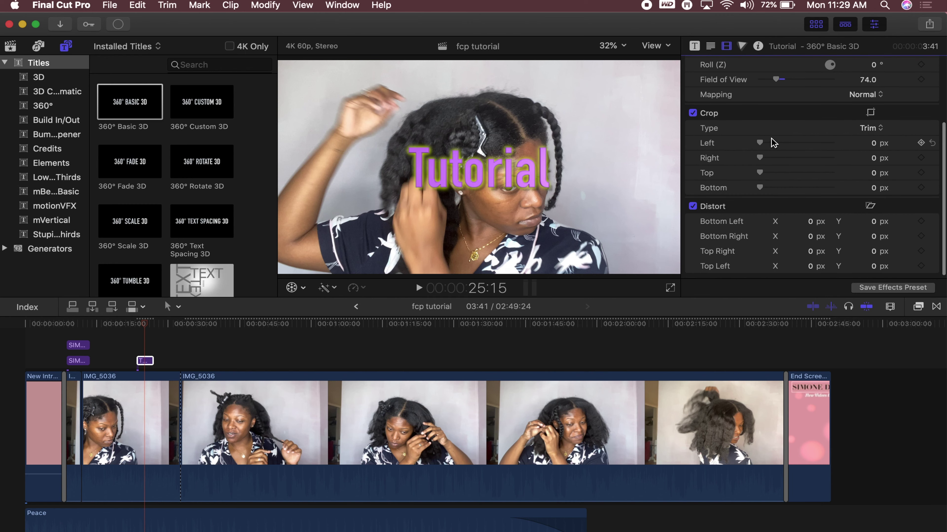
scroll(773, 143, "up", 1)
left_click(466, 161)
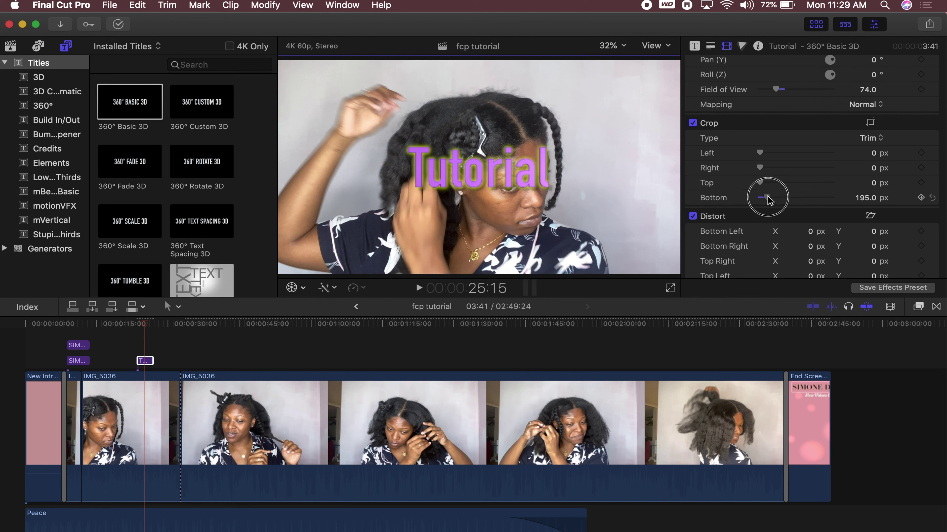
left_click_drag(767, 200, 759, 198)
scroll(201, 181, "down", 5)
left_click_drag(203, 198, 243, 352)
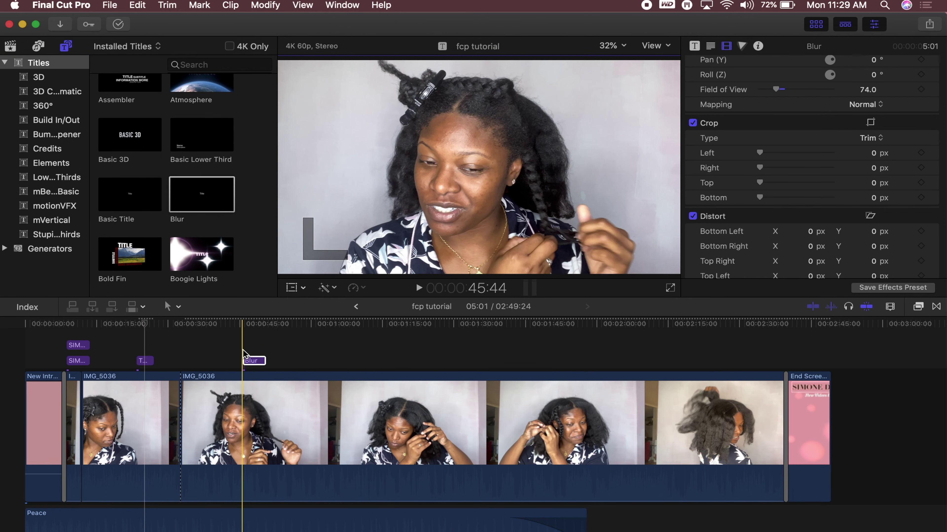
Move the Blur title up and right in the frame and make its face teal
left_click(252, 360)
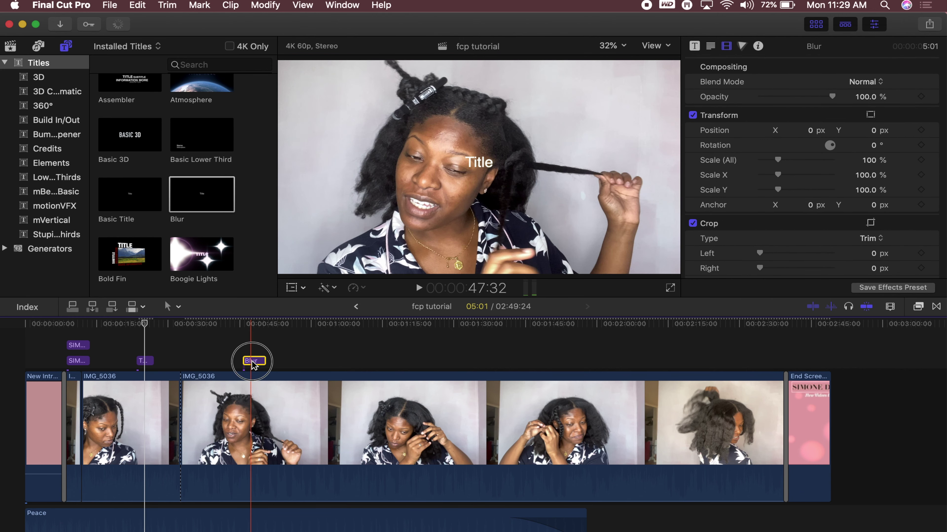
double_click(489, 168)
left_click_drag(488, 168, 610, 106)
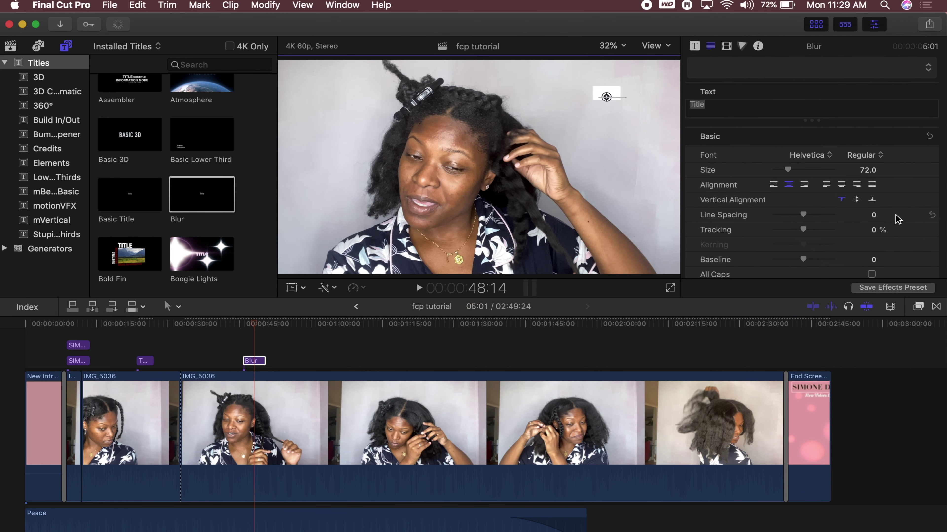
scroll(898, 219, "down", 10)
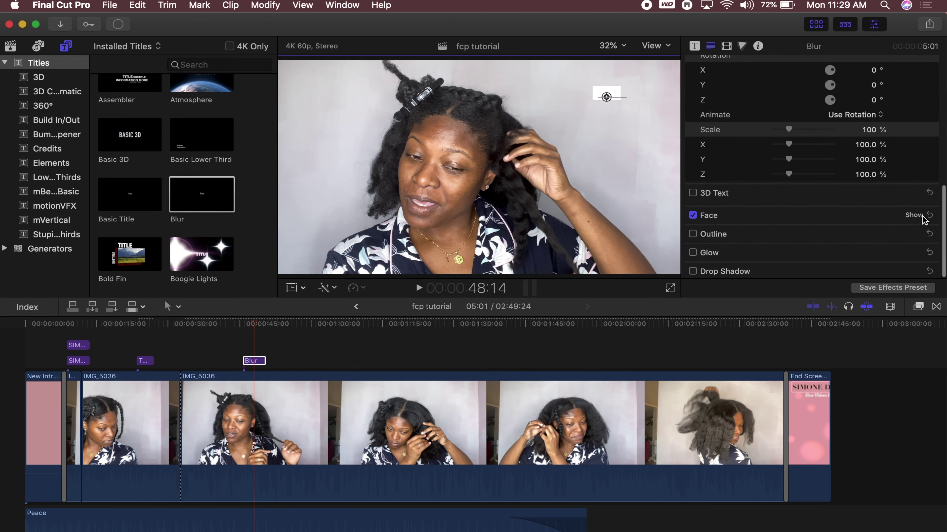
left_click(915, 216)
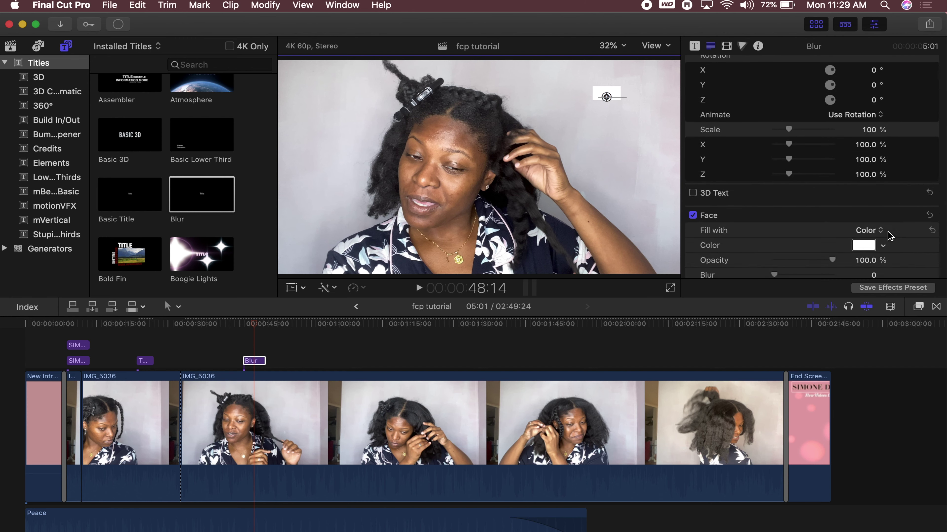
left_click(883, 245)
left_click_drag(857, 293, 865, 321)
key("Escape")
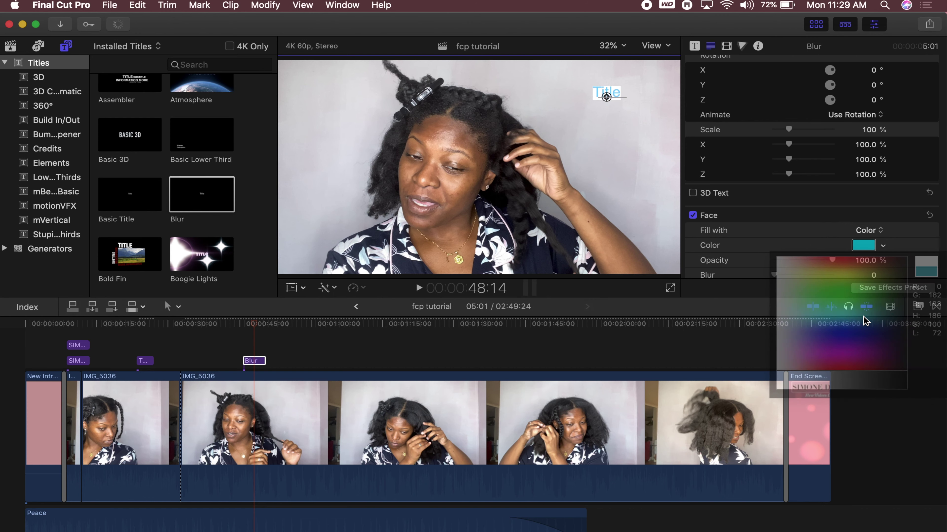
Give the title a magenta outline with added blur, then delete the Blur title
scroll(835, 179, "down", 4)
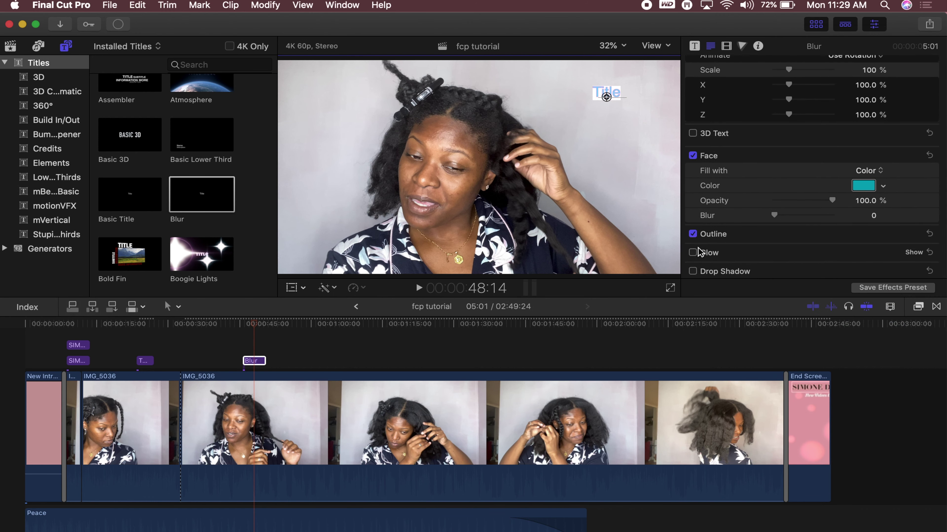
scroll(915, 235, "down", 4)
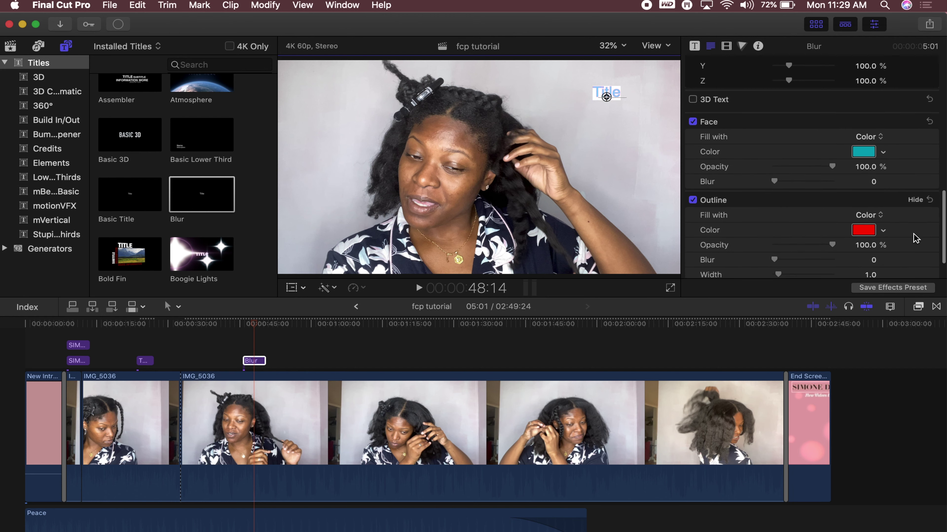
left_click(882, 190)
left_click_drag(857, 309, 827, 297)
left_click(857, 249)
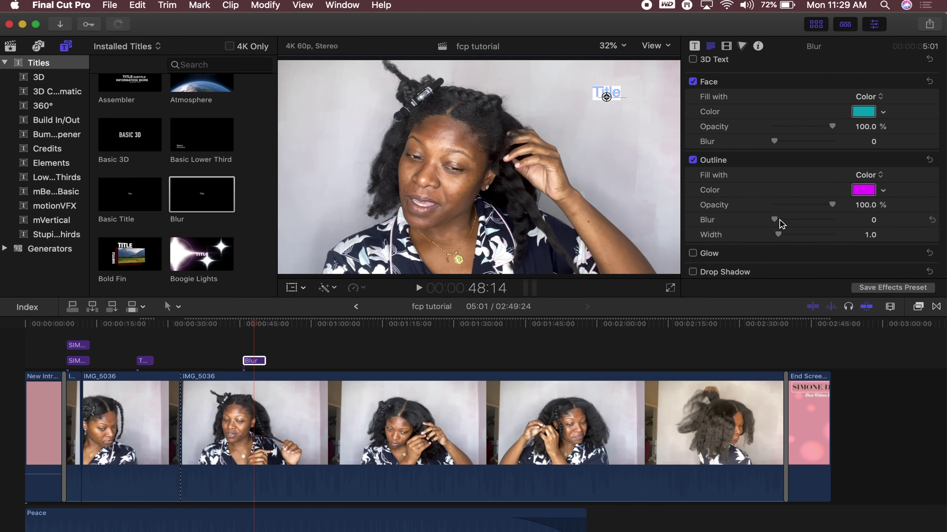
left_click_drag(775, 220, 791, 237)
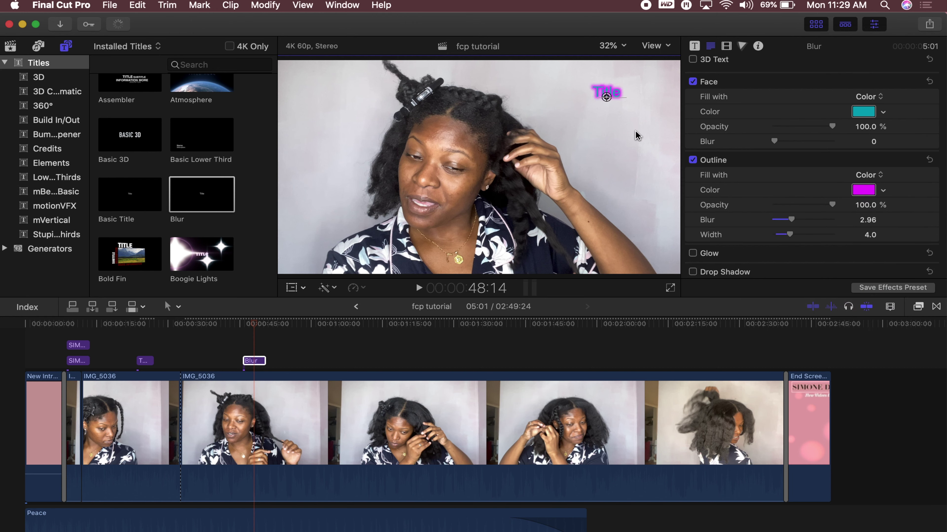
left_click(652, 152)
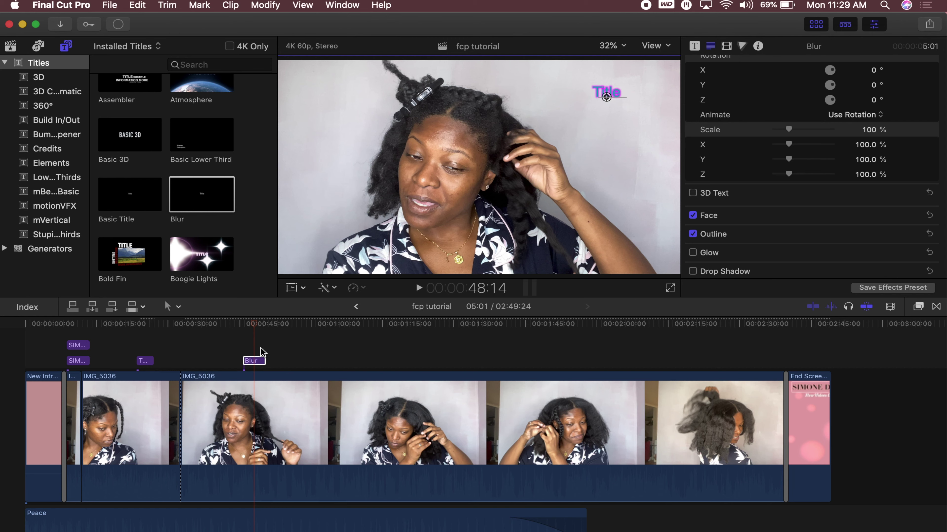
key("Delete")
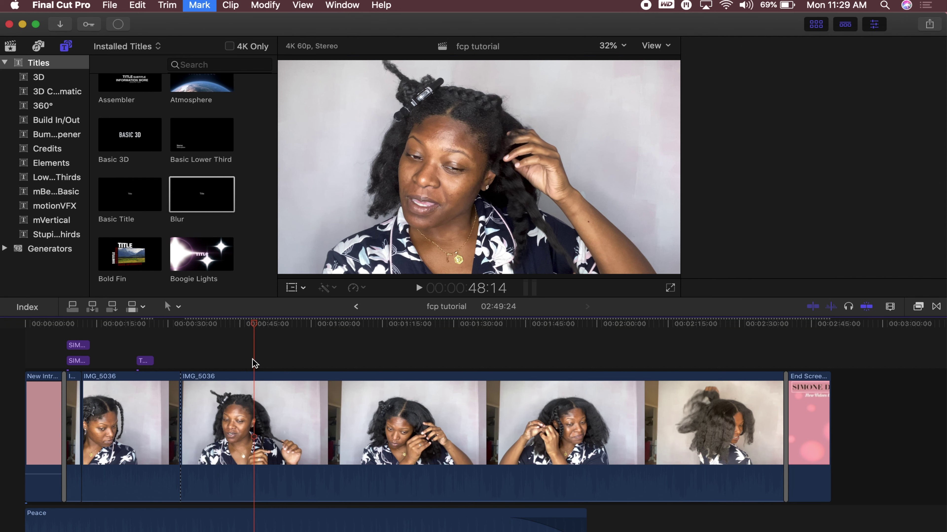
Try the Blobs generator on the timeline, remove it, browse generators, and select the title near 0:20
left_click(51, 250)
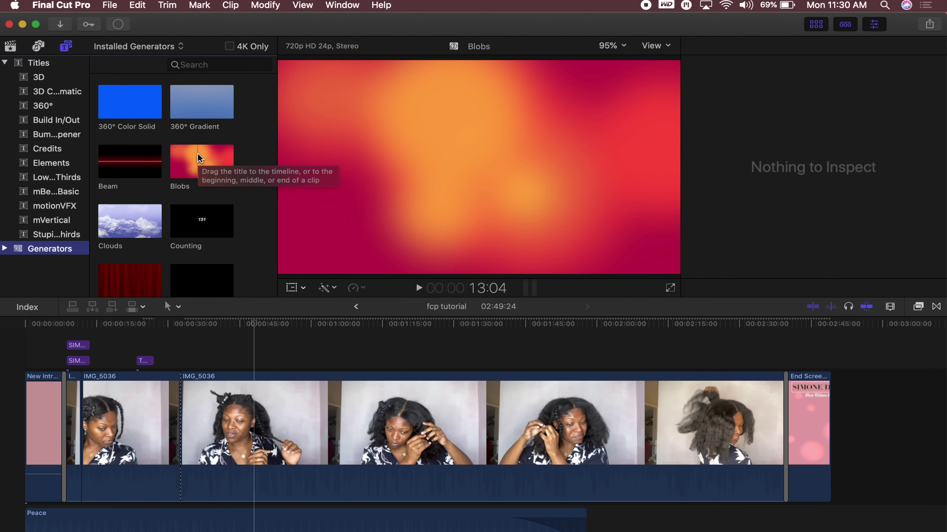
left_click_drag(198, 153, 262, 358)
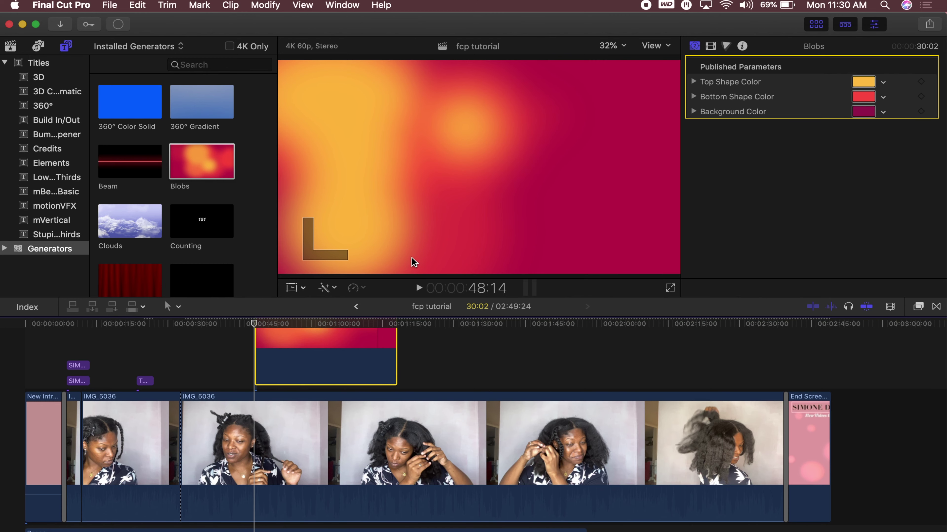
key("BackSpace")
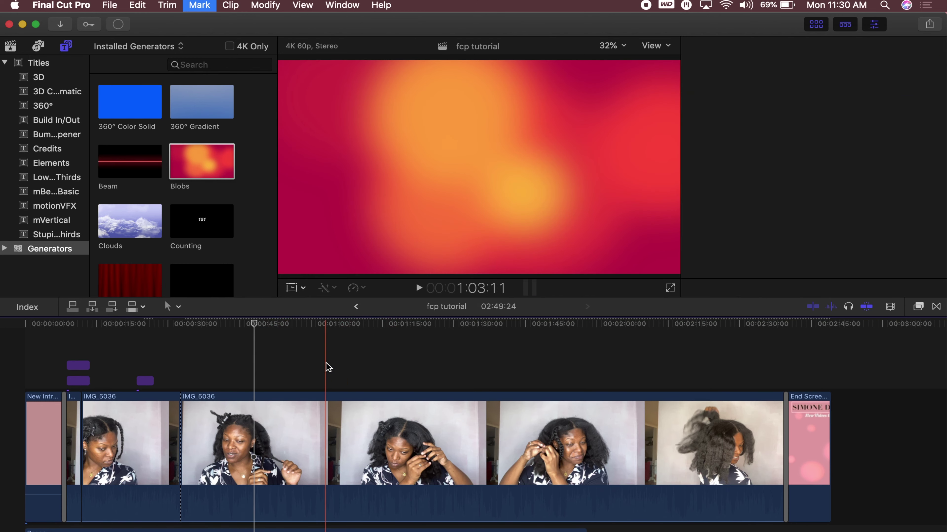
scroll(139, 211, "down", 10)
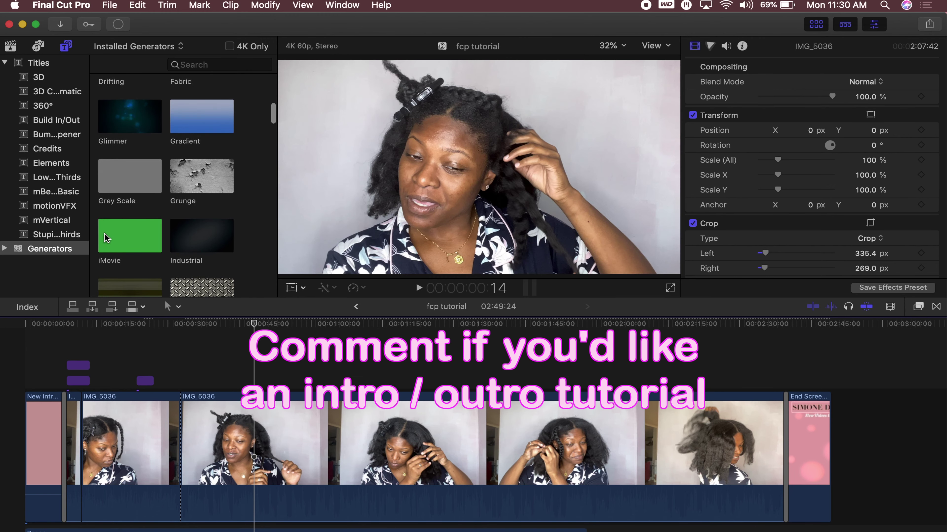
scroll(202, 235, "down", 4)
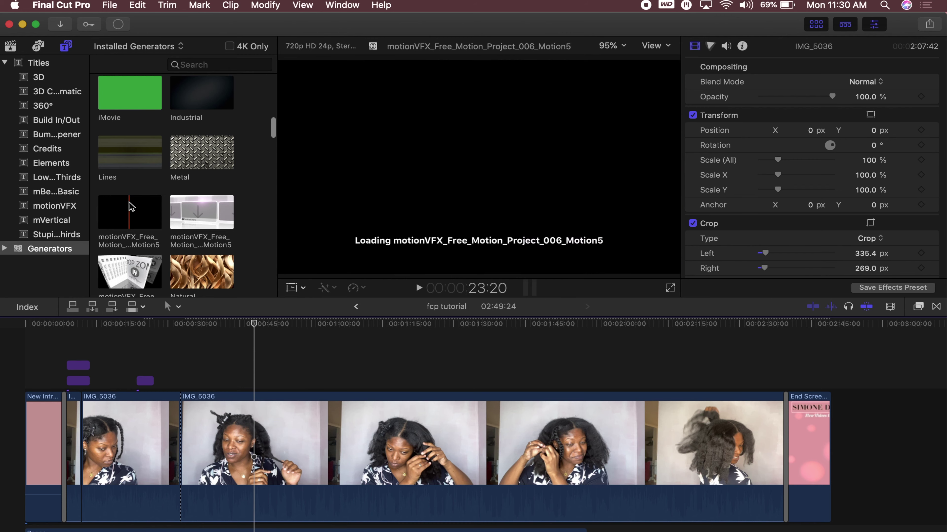
scroll(185, 213, "down", 6)
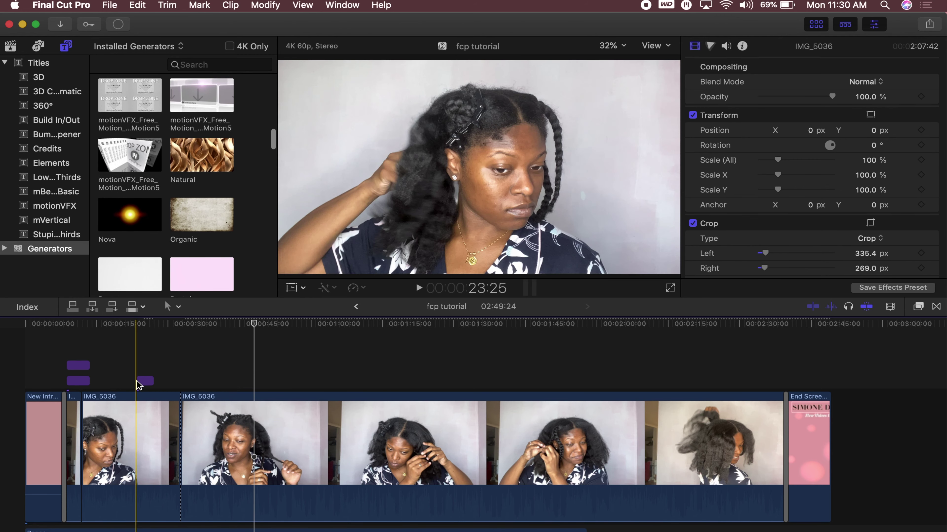
left_click(149, 382)
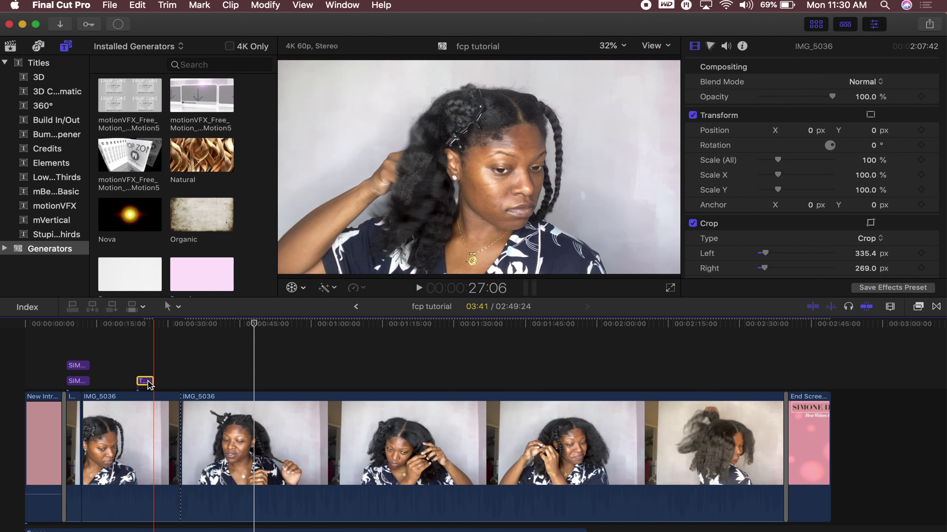
Delete the selected title, then split IMG_5036 at 1:58 and 2:10 and select the short piece
key("Delete")
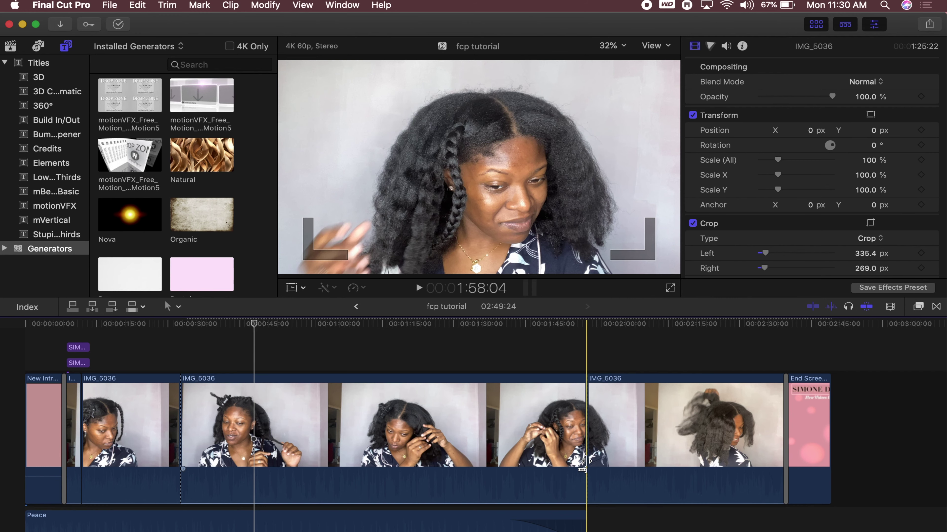
key("super+b")
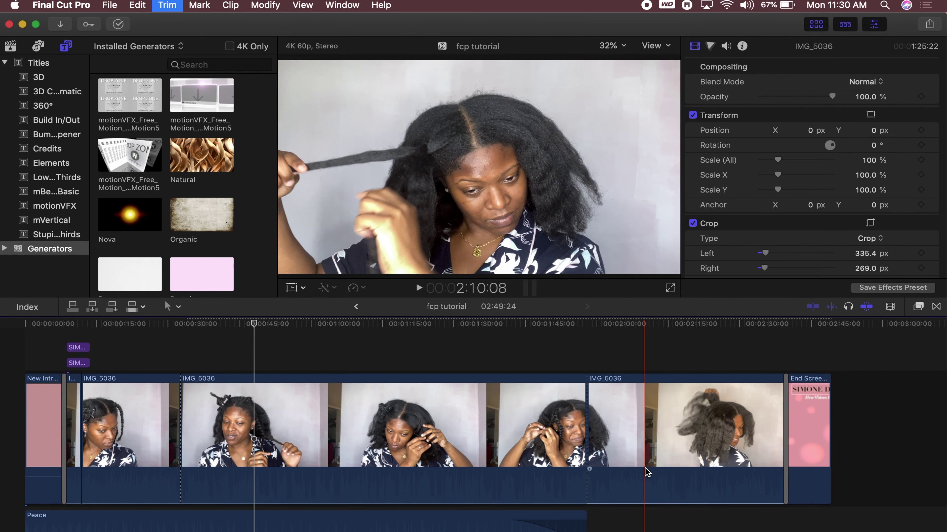
key("super+b")
left_click(619, 458)
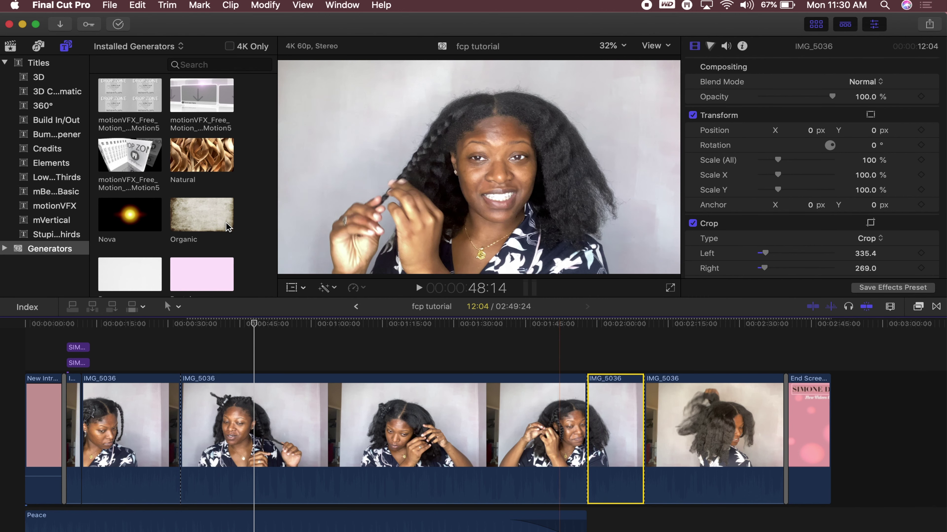
left_click(293, 288)
Apply a Ken Burns crop zooming from full frame toward the woman's face, then preview it
left_click(302, 288)
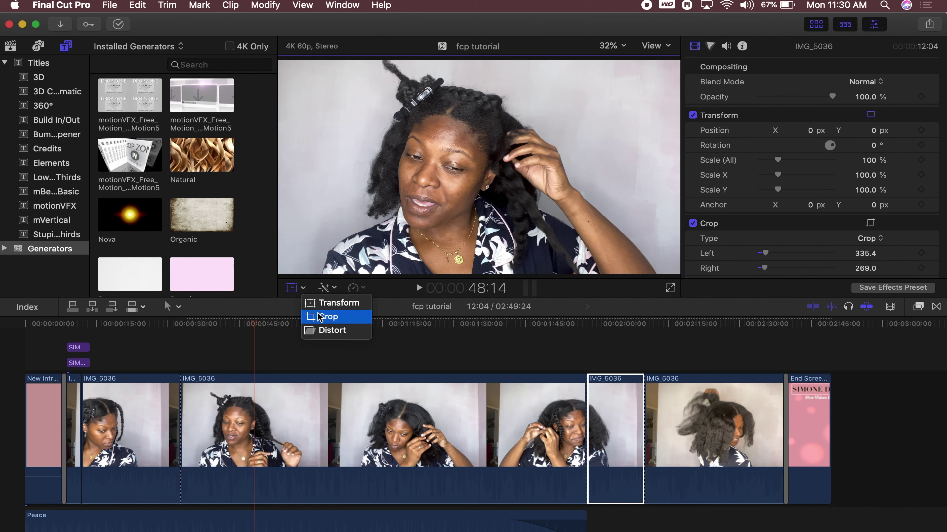
left_click(327, 317)
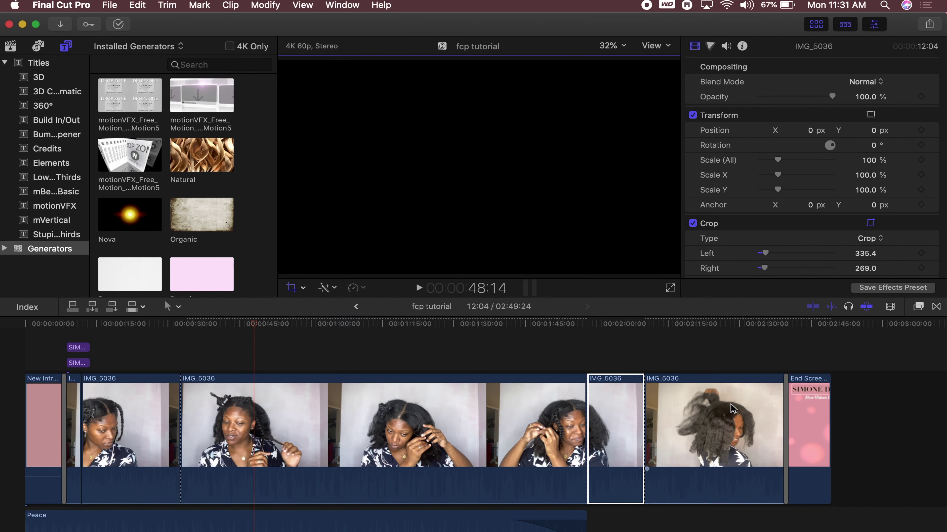
left_click(609, 361)
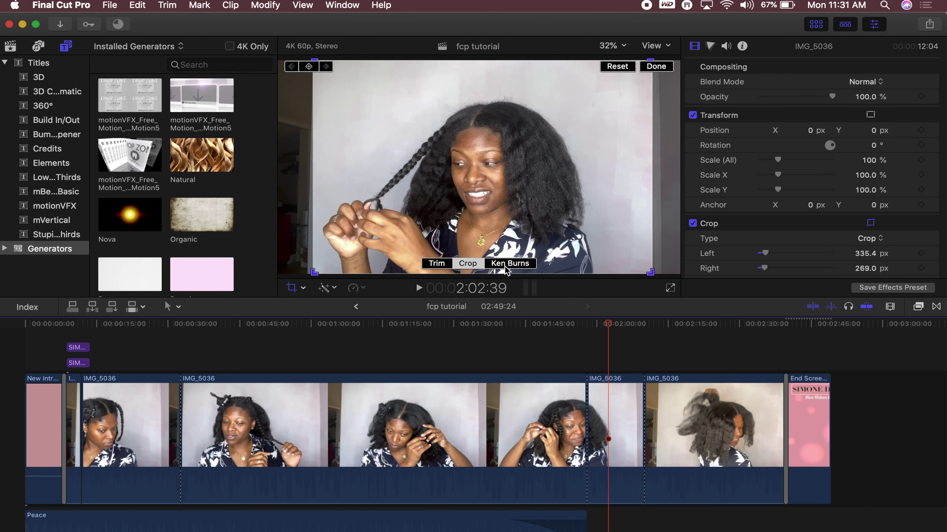
left_click(509, 263)
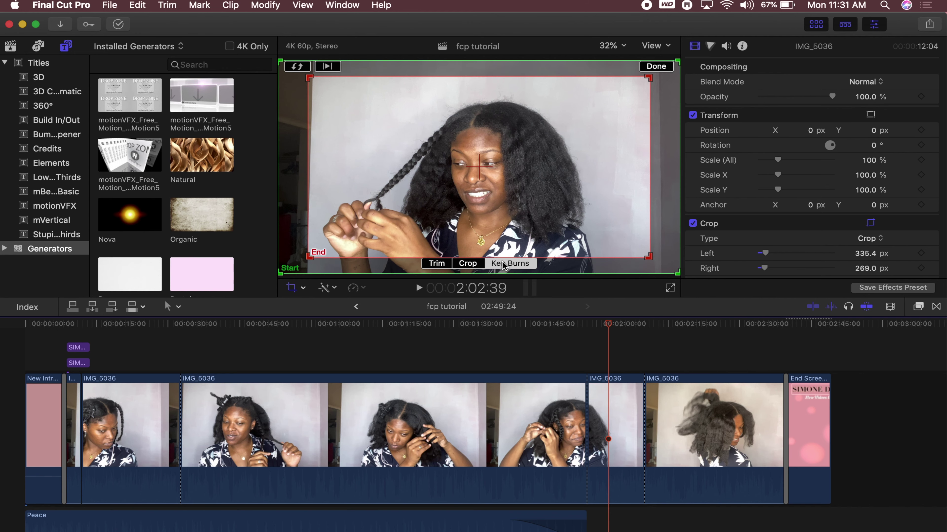
left_click_drag(307, 257, 372, 224)
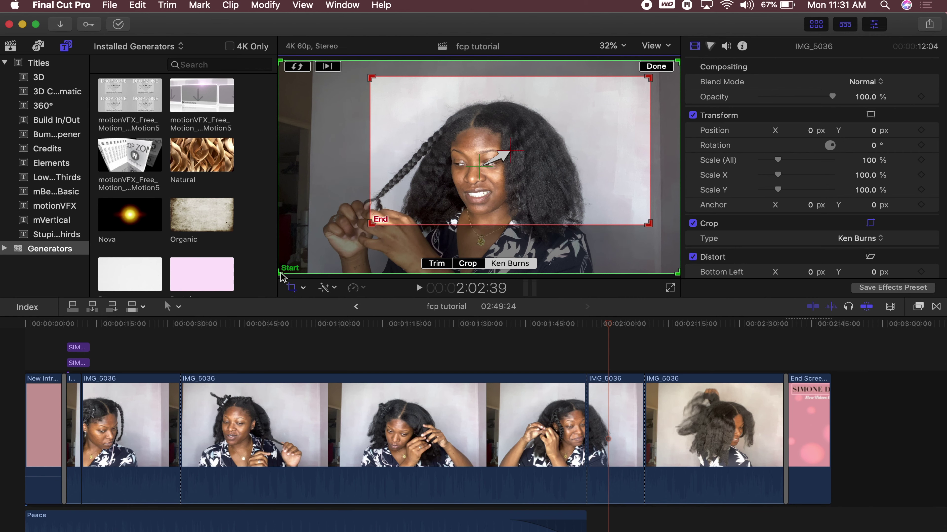
left_click_drag(279, 276, 317, 261)
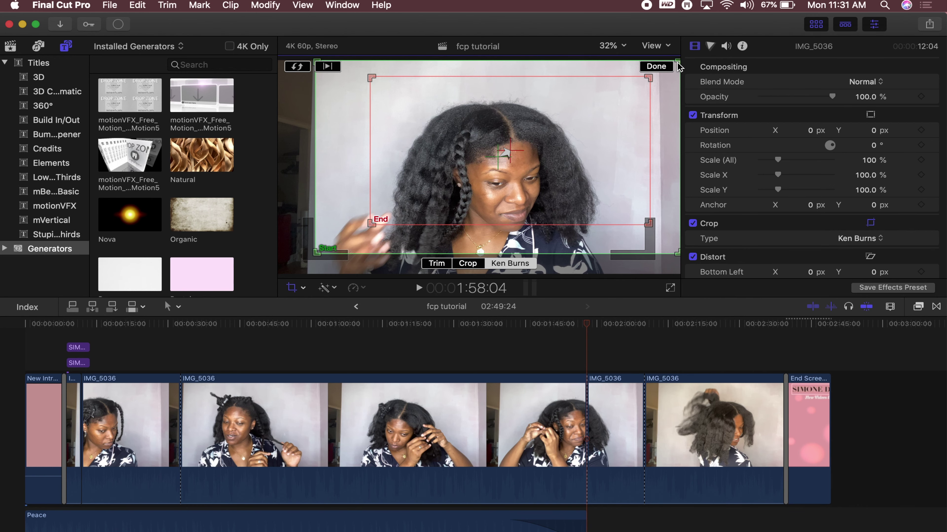
left_click_drag(676, 61, 539, 165)
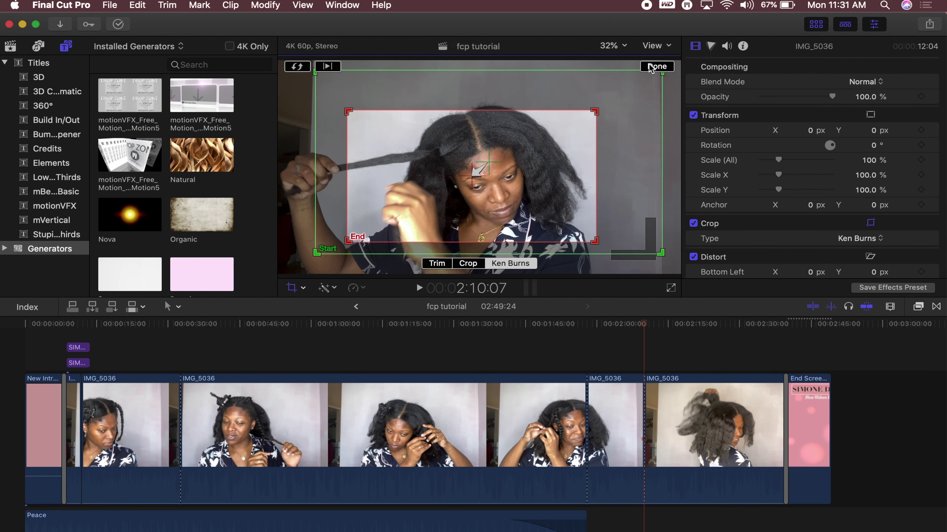
left_click(656, 66)
left_click(544, 361)
key("space")
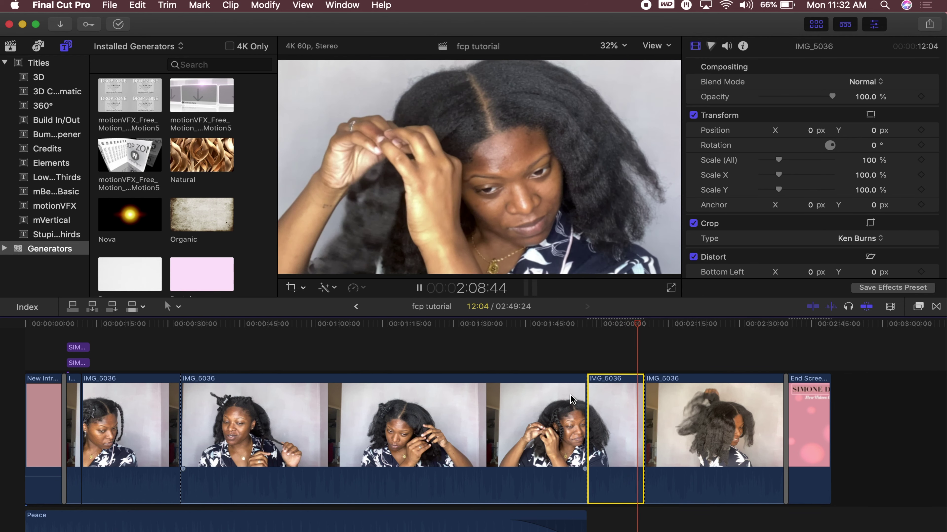
Stop the Ken Burns zoom preview, view the mVertical titles, then return to the library's event clips
key("space")
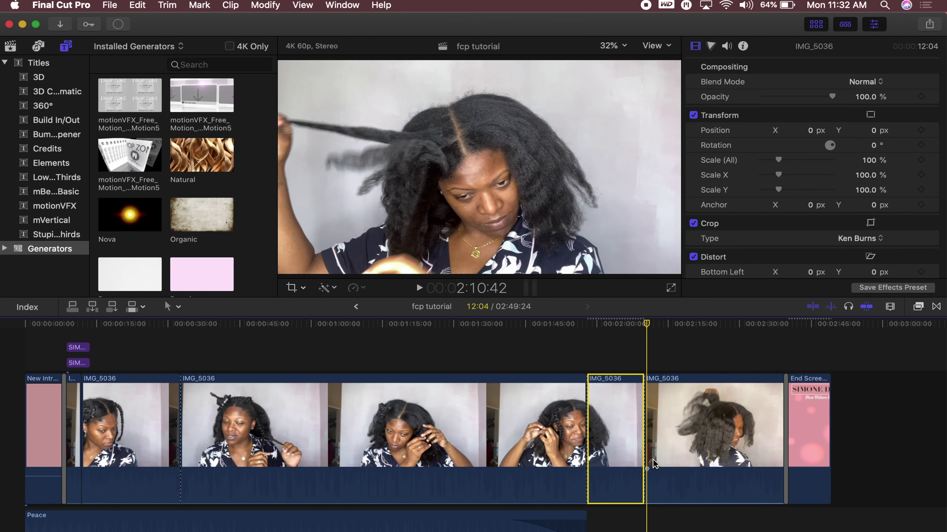
left_click(69, 222)
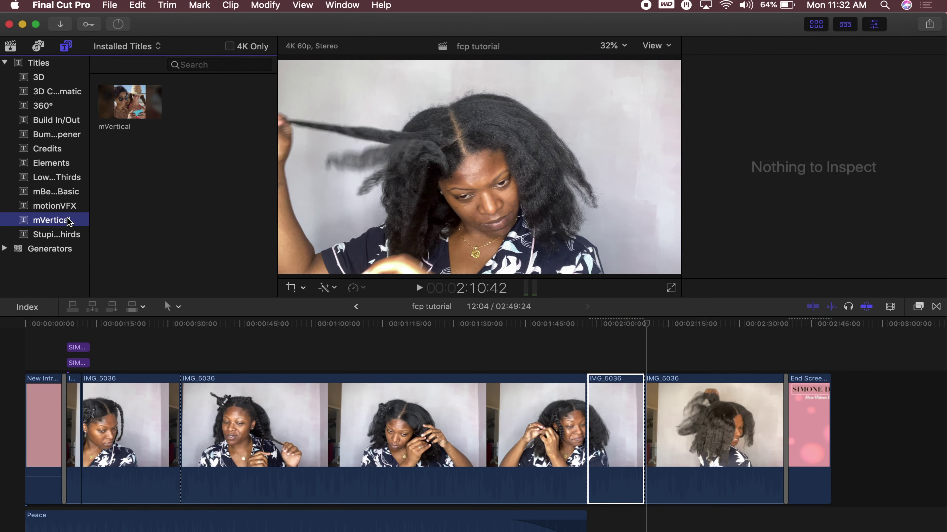
left_click(10, 47)
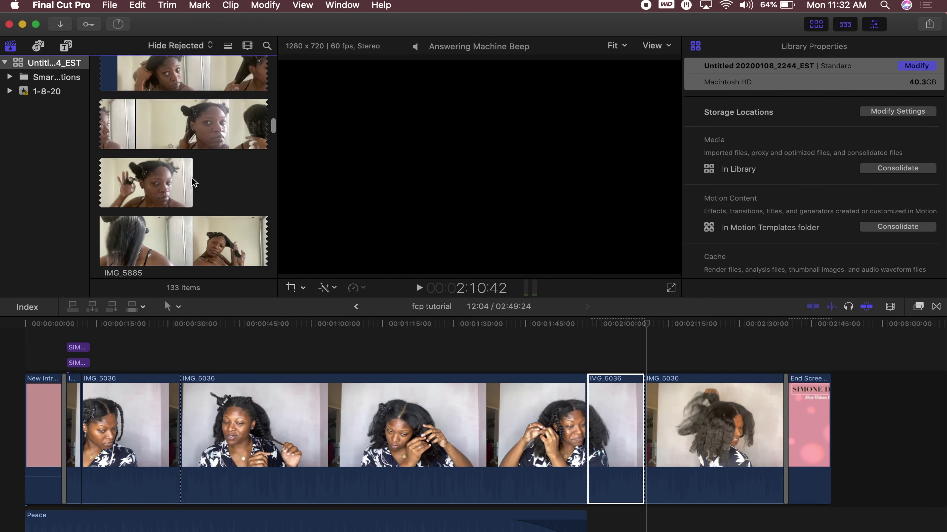
Scroll to the Aug 28, 2020 clips and add vertical clip IMG_6272 after End Screen
scroll(194, 182, "up", 5)
scroll(193, 183, "up", 10)
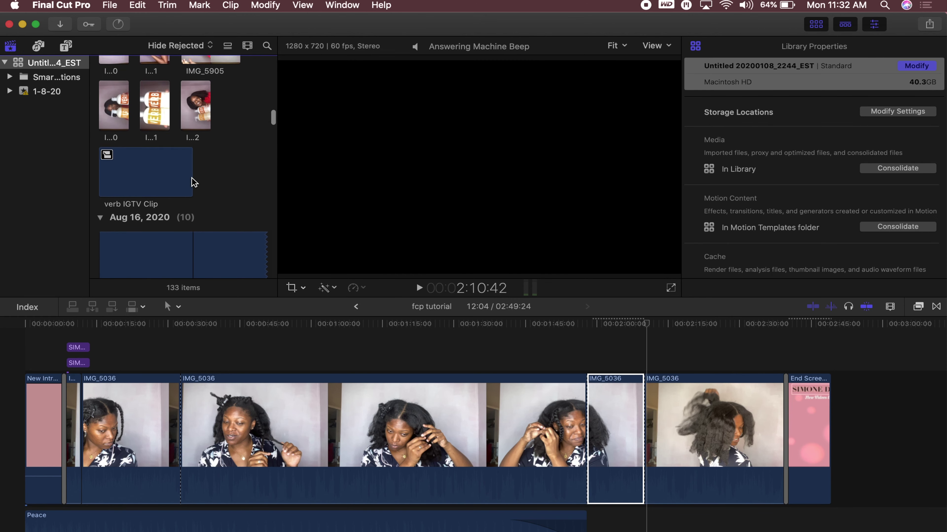
scroll(194, 182, "up", 10)
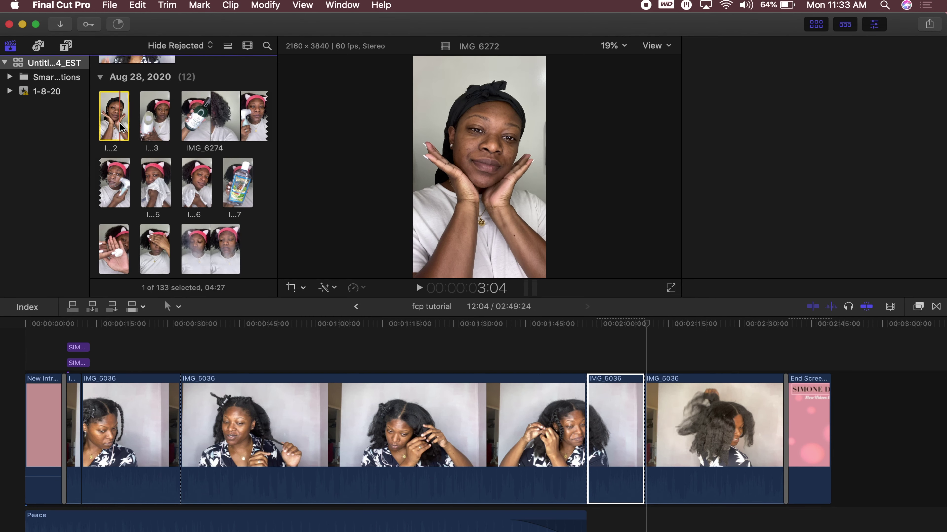
left_click_drag(120, 123, 844, 416)
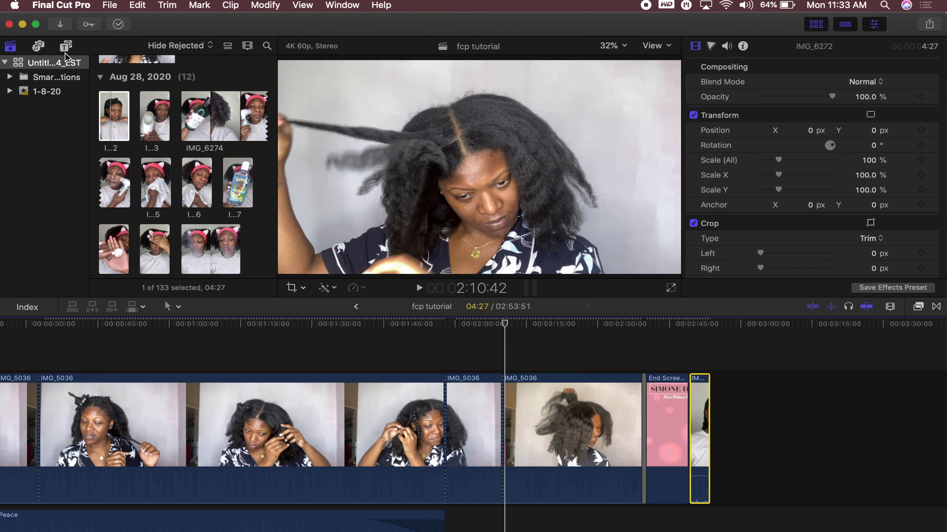
Place the mVertical title above the IMG_6272 clip and align it to the clip's span
left_click(65, 46)
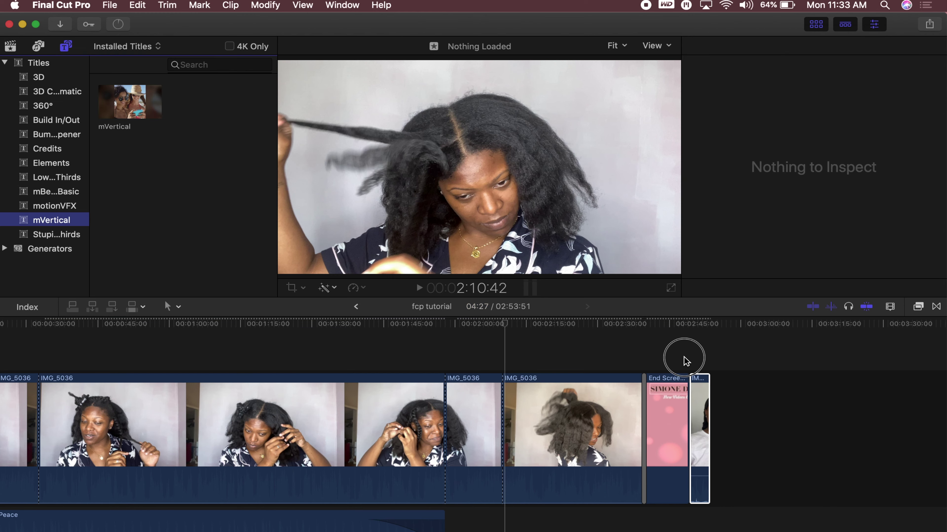
left_click(226, 241)
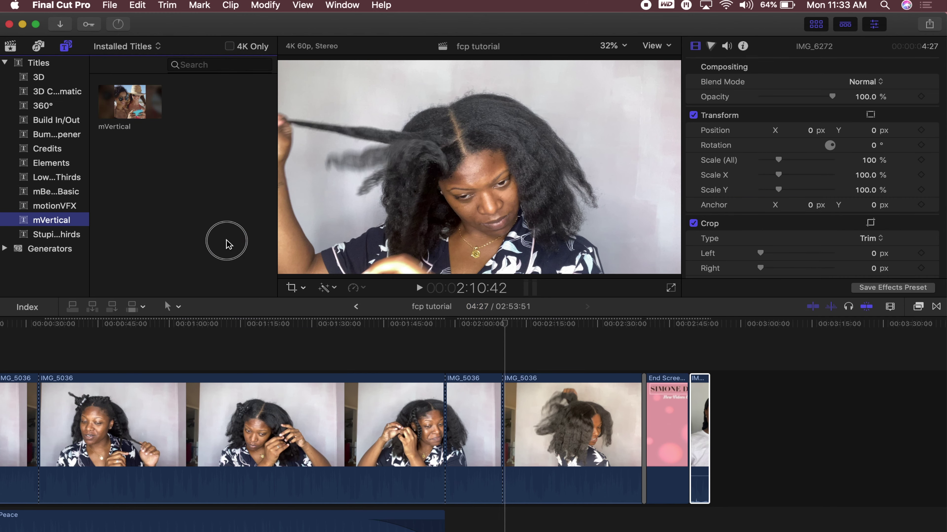
left_click(225, 210)
left_click(111, 96)
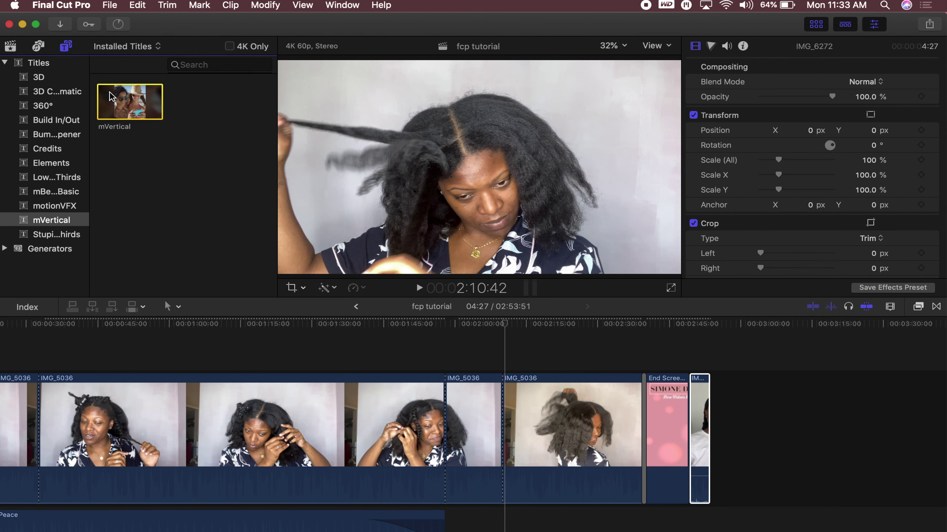
left_click_drag(117, 98, 707, 366)
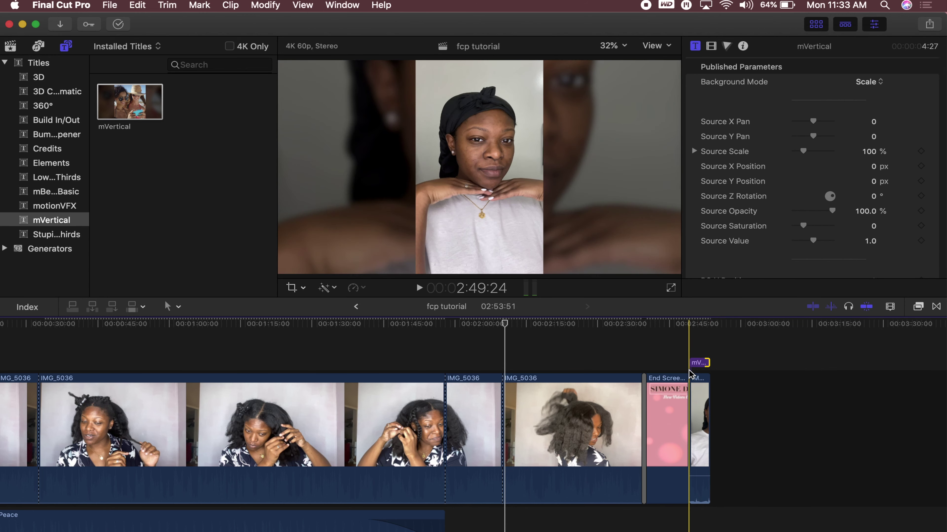
left_click_drag(694, 369, 724, 367)
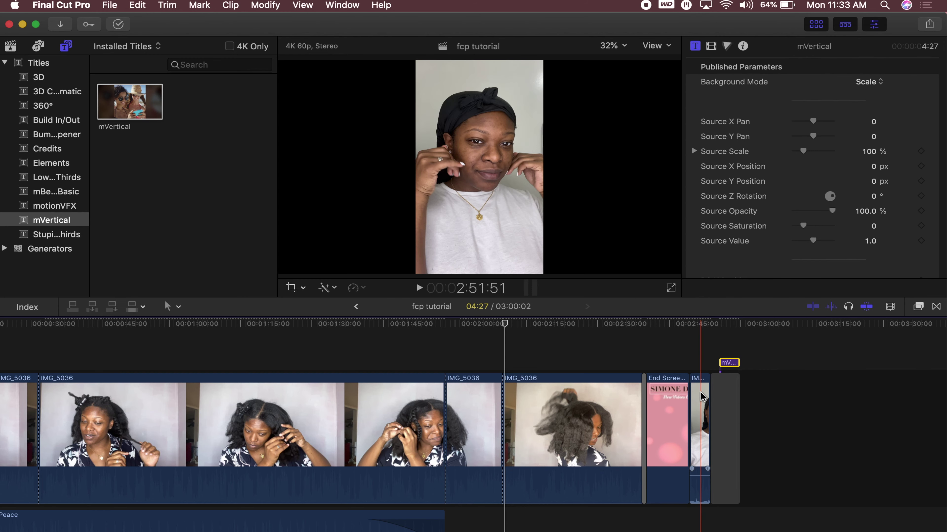
left_click_drag(729, 363, 699, 364)
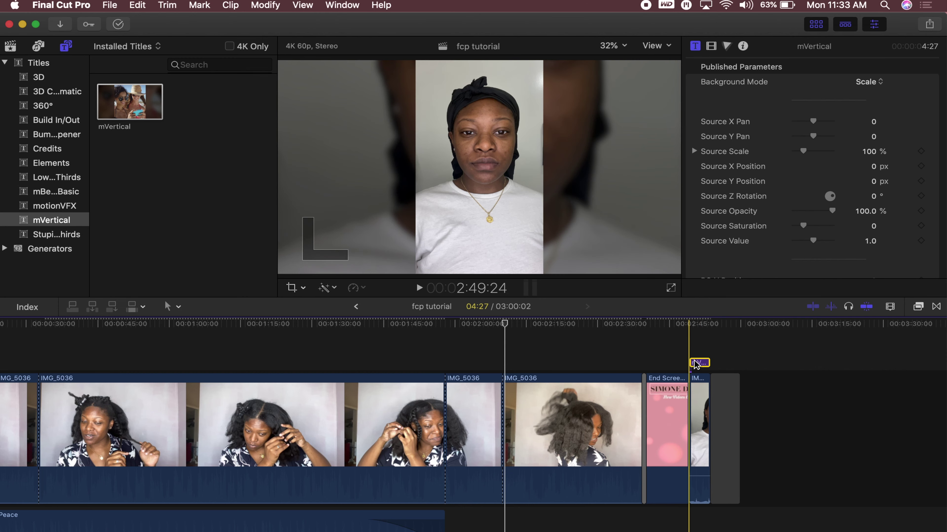
left_click(720, 385)
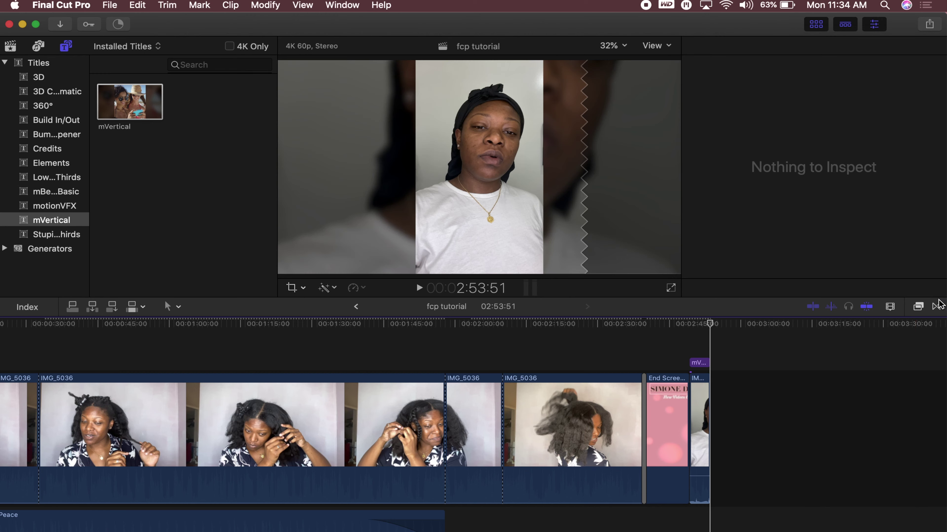
Open the Transitions browser to list Cross Dissolve, 3D Rectangle and other installed transitions
left_click(936, 306)
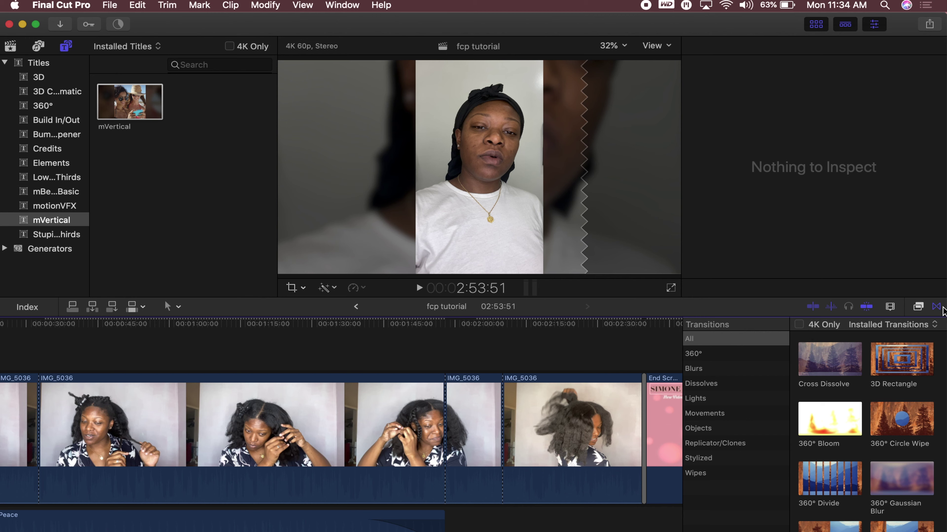
Close the Transitions browser so IMG_5036's Color Board Exposure pane shows again
left_click(937, 307)
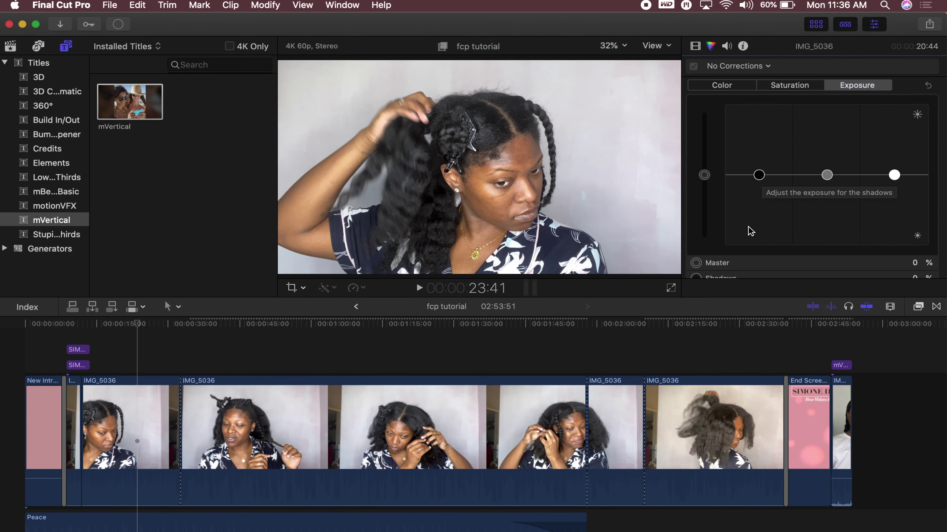
Raise the Midtones exposure puck slightly on IMG_5036's Color Board
scroll(749, 229, "down", 3)
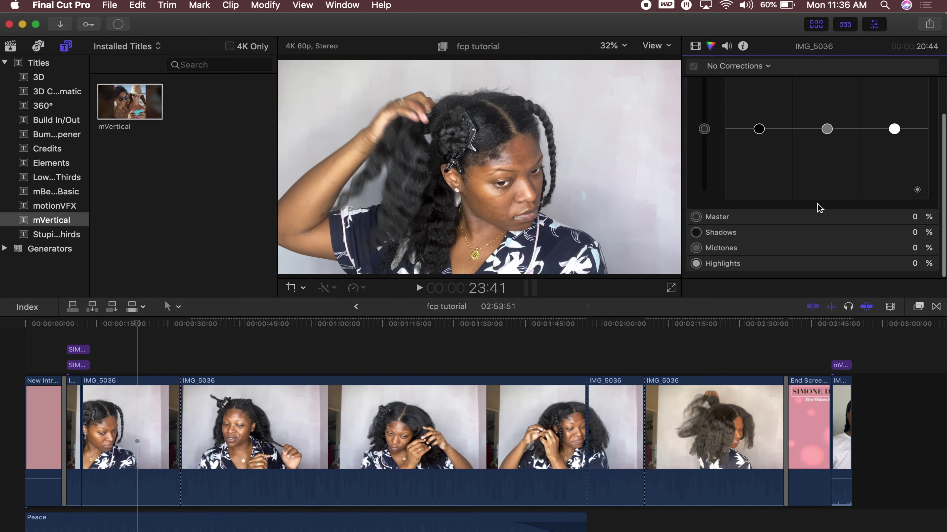
scroll(818, 207, "up", 3)
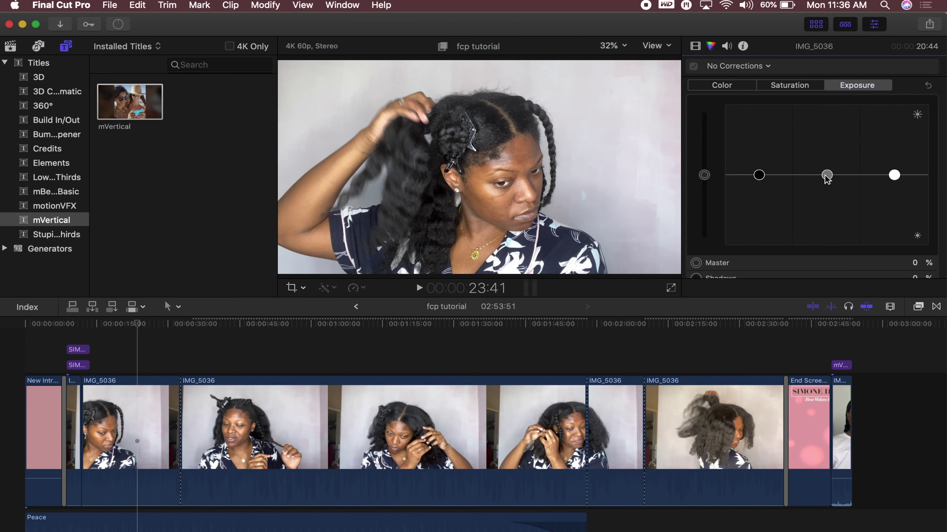
mouse_move(826, 175)
left_mouse_down()
mouse_move(825, 144)
mouse_move(823, 241)
mouse_move(817, 178)
left_mouse_up()
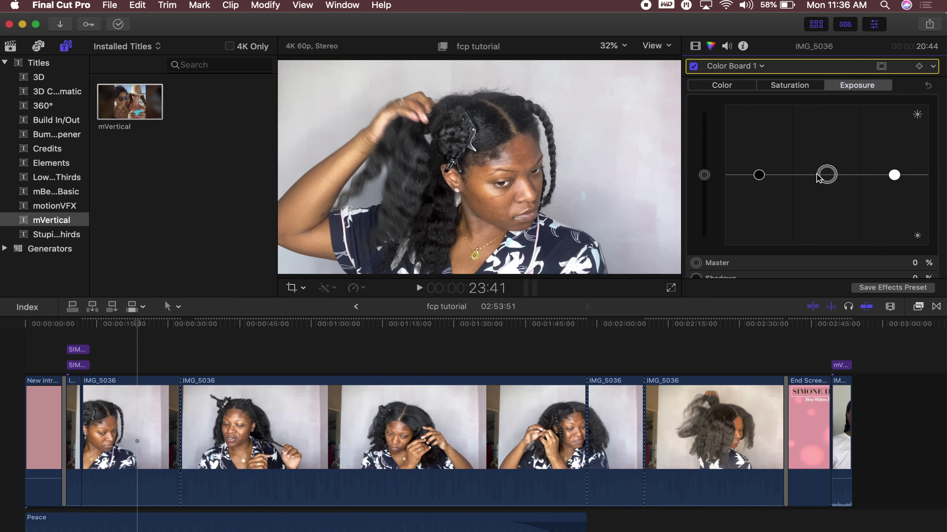
Show IMG_5036's file info (3840×2160 60p, HEVC/AAC, event 1-8-20) and scroll its metadata
left_click(743, 47)
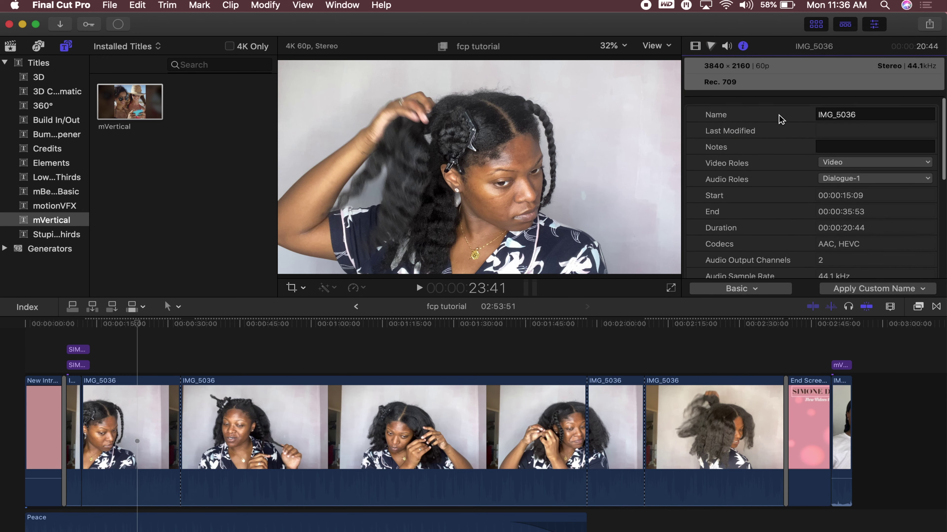
scroll(775, 157, "down", 2)
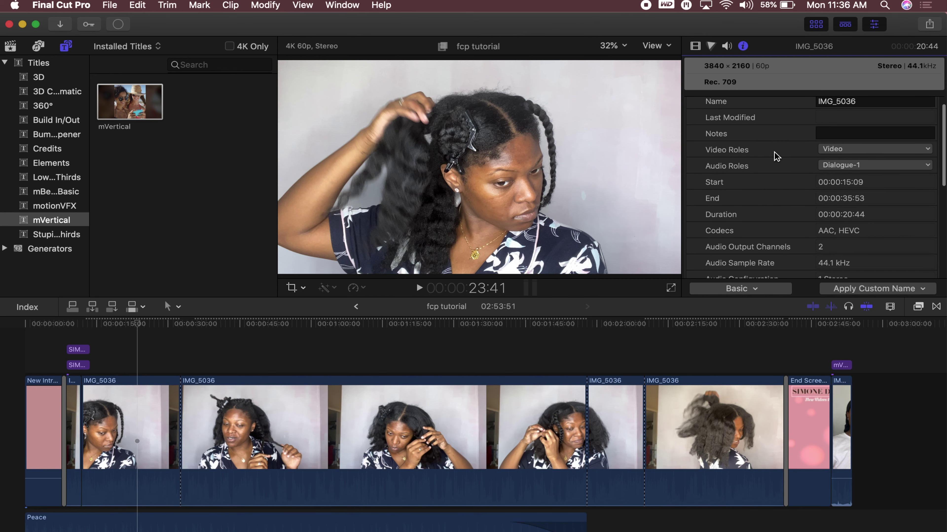
scroll(775, 155, "down", 5)
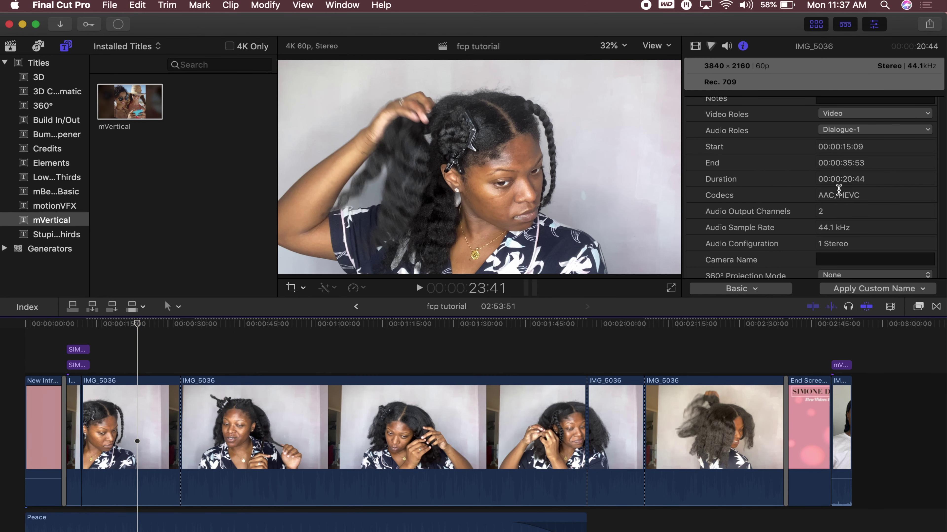
scroll(814, 207, "down", 5)
scroll(814, 207, "down", 3)
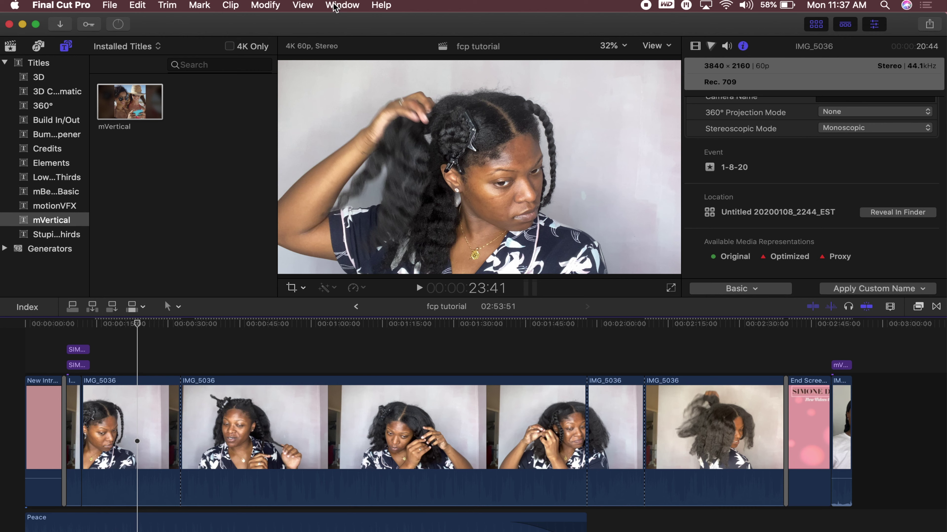
left_click(330, 6)
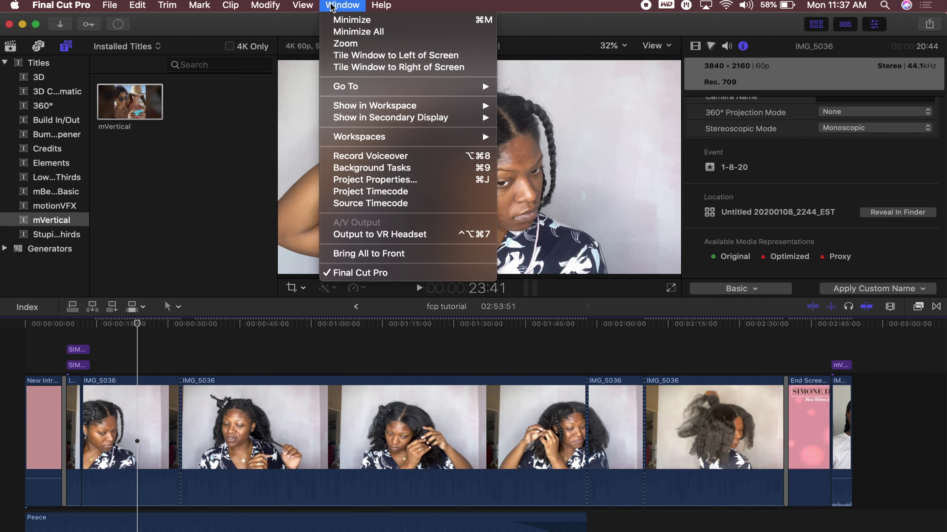
left_click(346, 159)
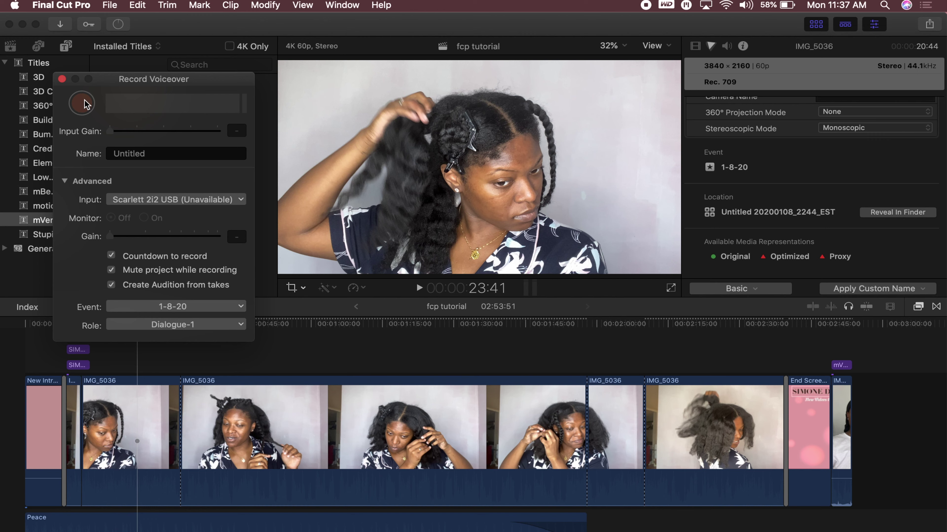
left_click(237, 204)
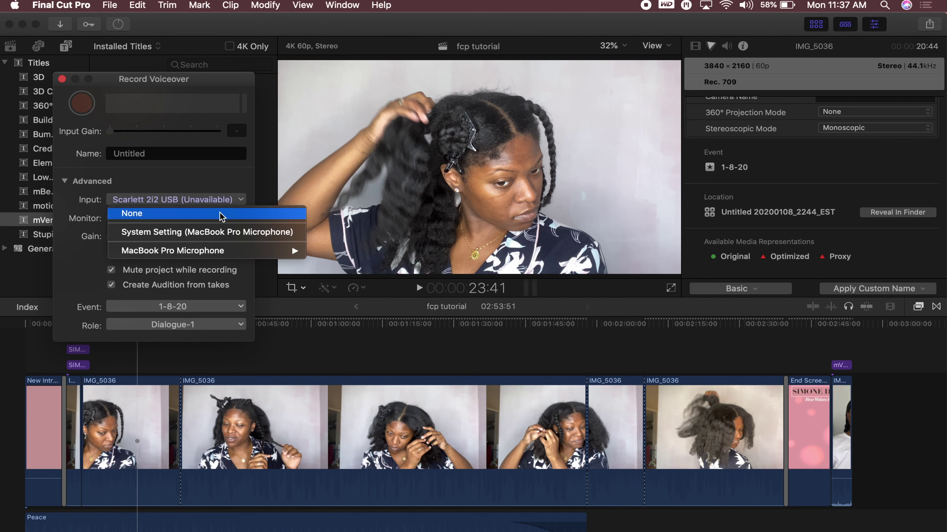
mouse_move(191, 249)
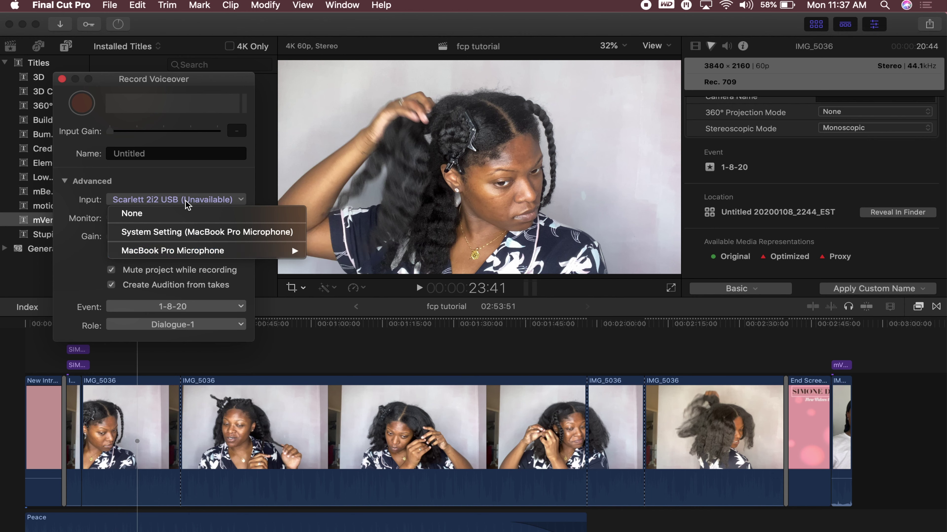
left_click(189, 188)
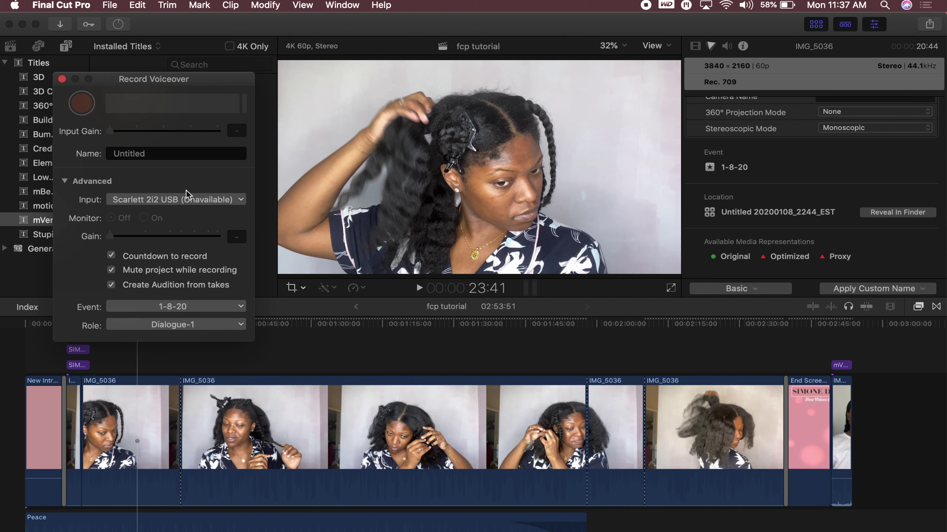
left_click(112, 239)
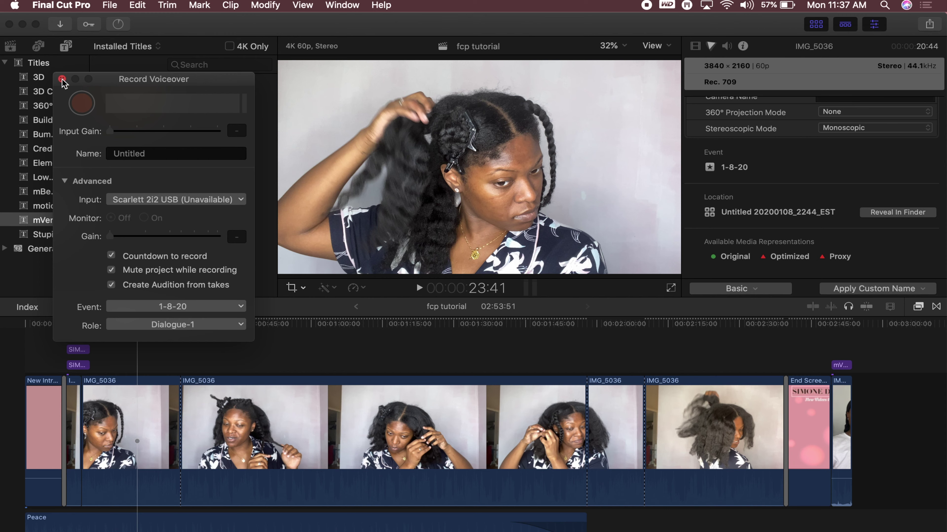
left_click(61, 80)
left_click(265, 5)
mouse_move(231, 9)
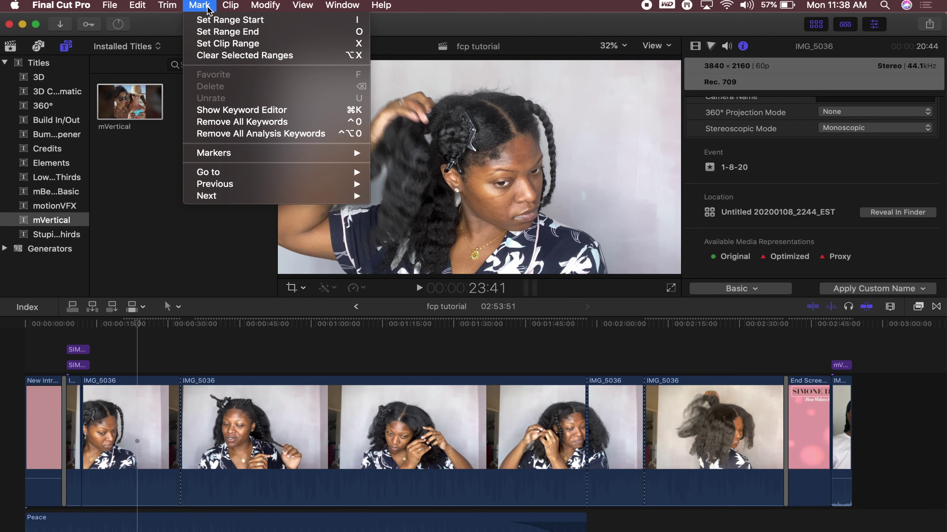
Browse the Clip, Mark and Edit menus, then back out without running any command
mouse_move(128, 8)
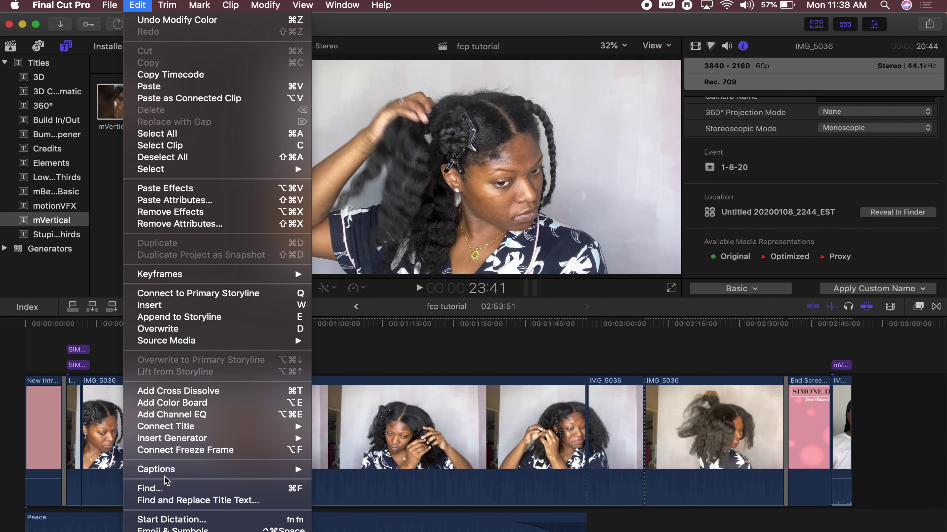
mouse_move(166, 475)
key("Escape")
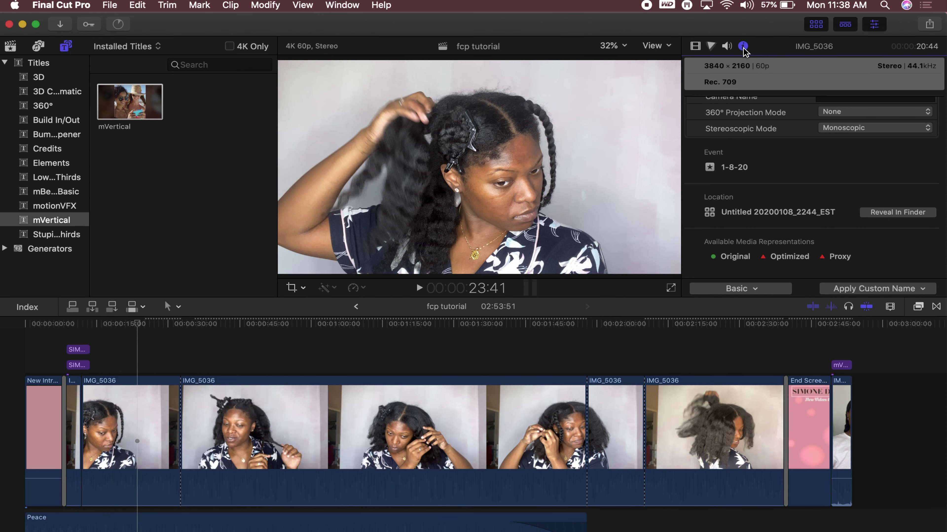
Show IMG_5036's video effects: Focus, Color Board 1, Compositing and Transform
left_click(695, 47)
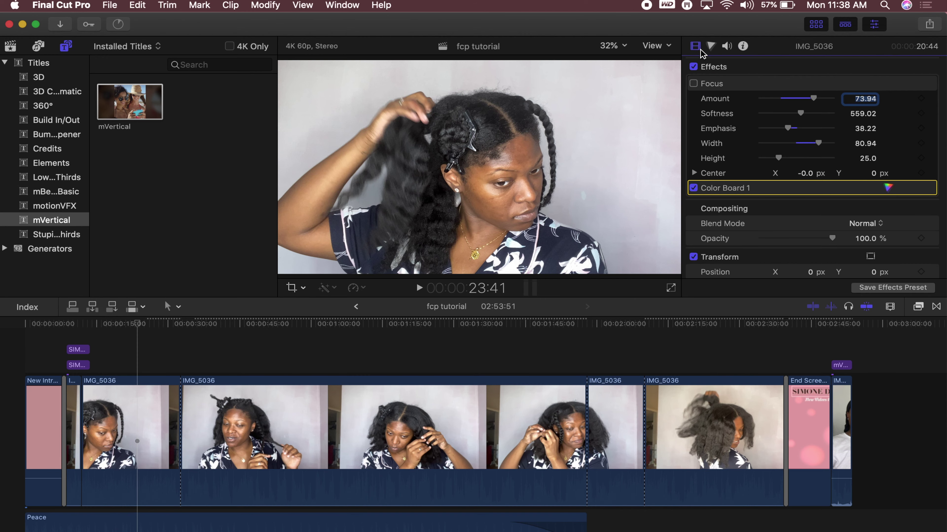
left_click(138, 429)
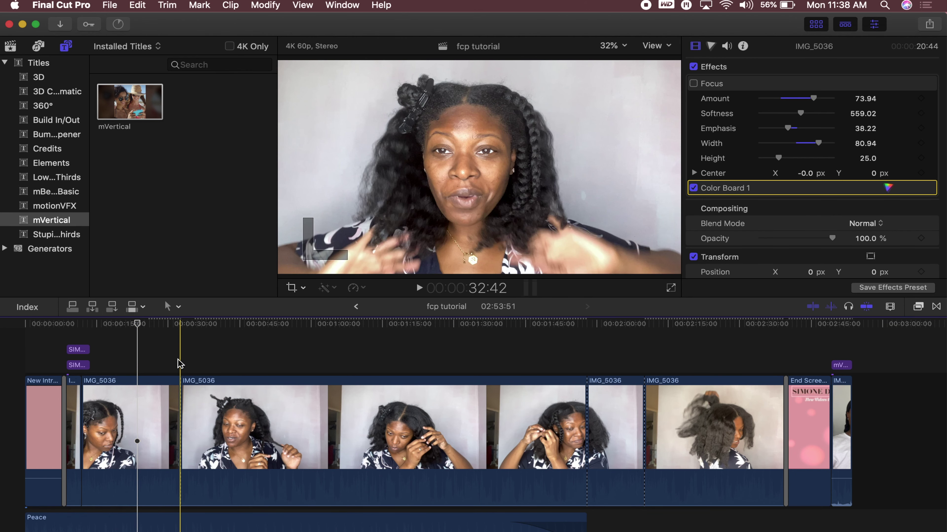
scroll(180, 364, "down", 2)
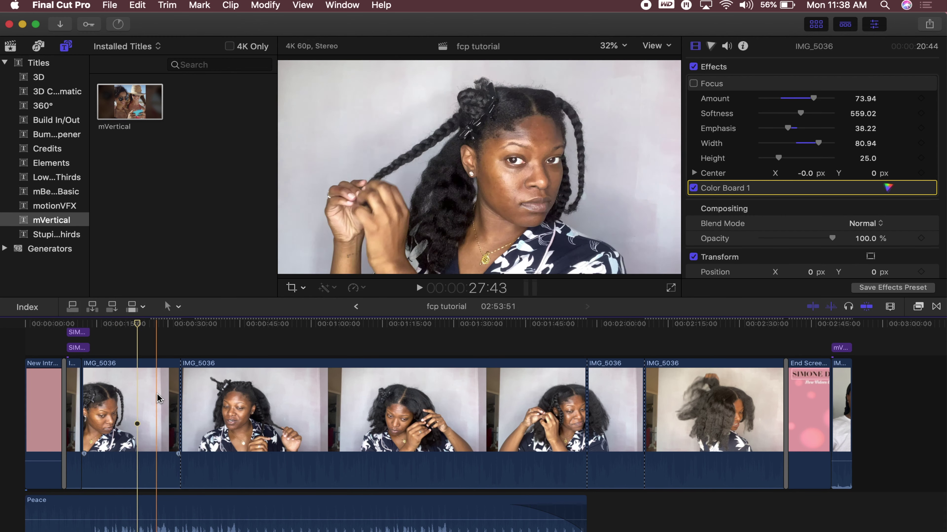
scroll(323, 390, "down", 1)
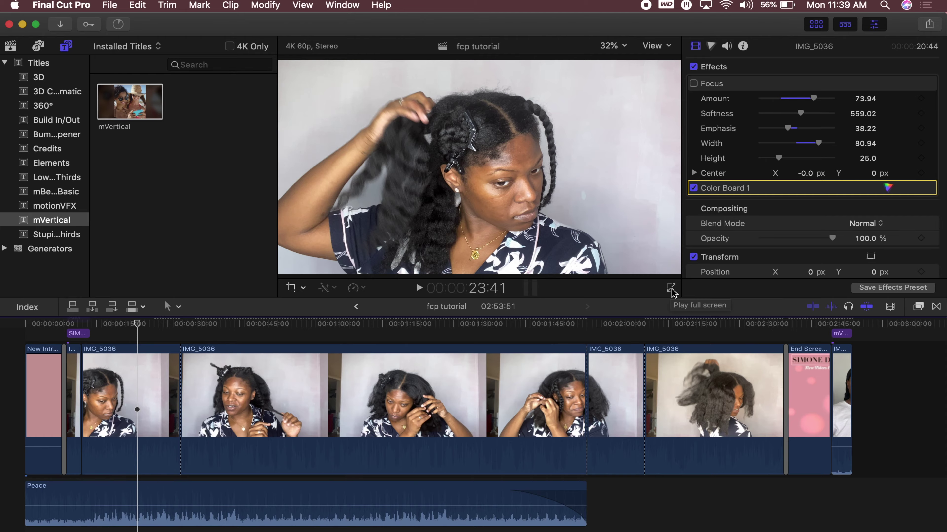
Preview the edit in full-screen playback, then exit full screen and pause
left_click(671, 290)
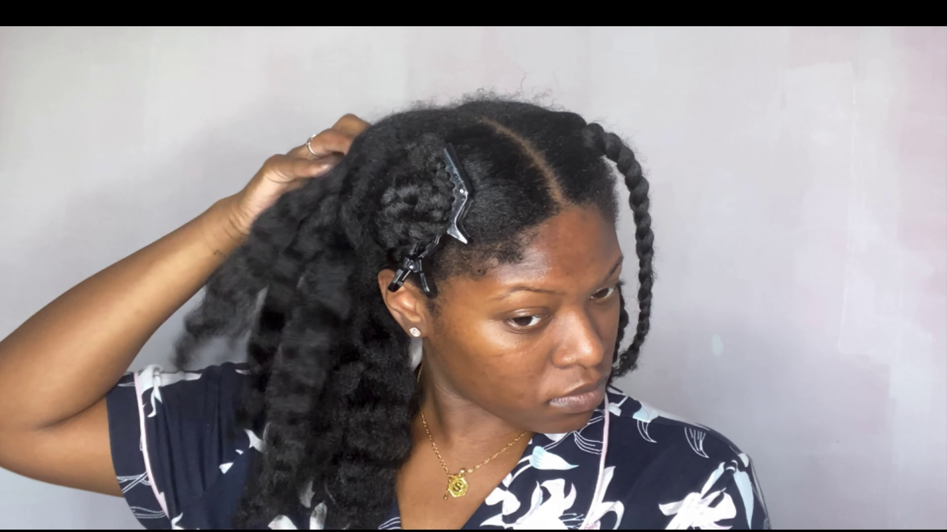
mouse_move(421, 379)
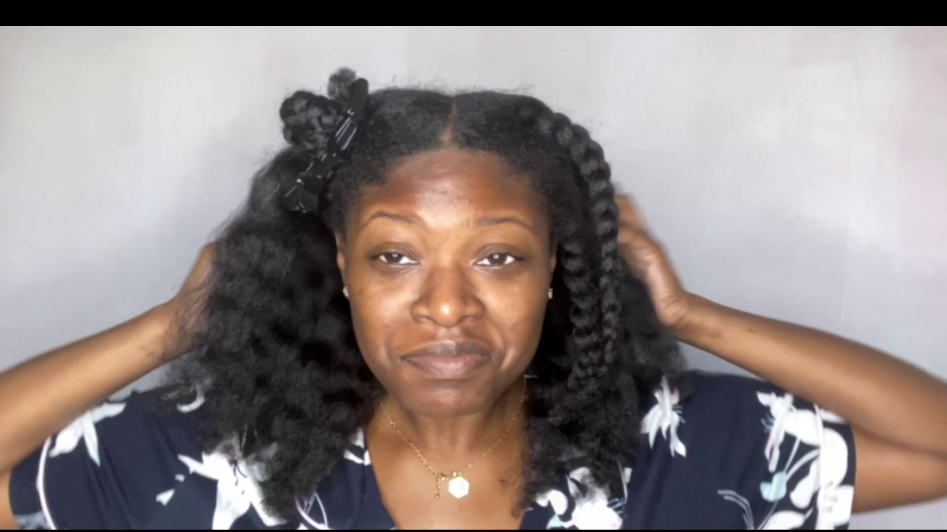
key("Escape")
key("space")
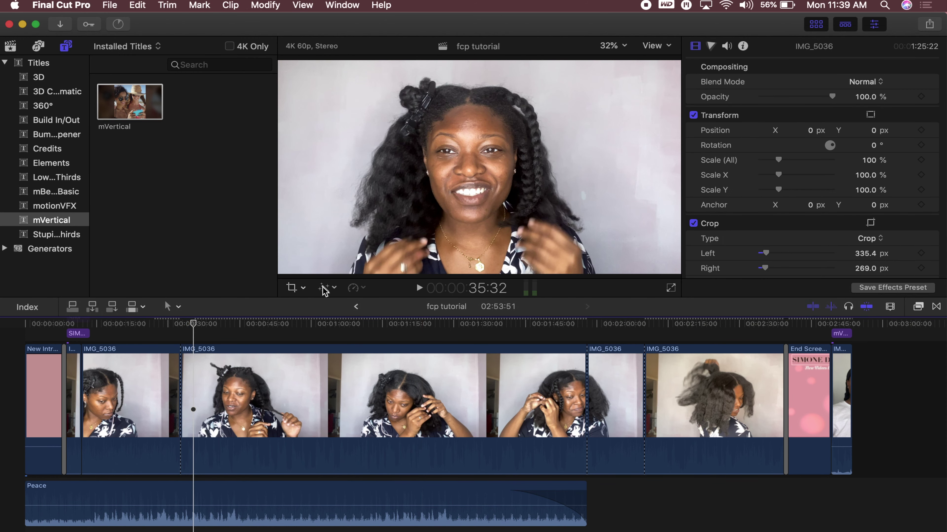
Try 2x fast and 50% slow retimes on IMG_5036, then return it to Normal (100%)
key("c")
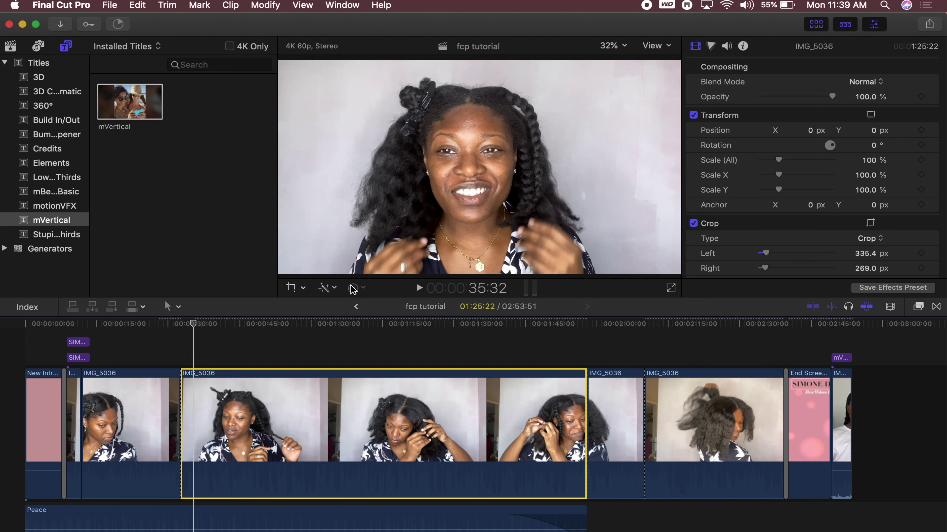
left_click(354, 288)
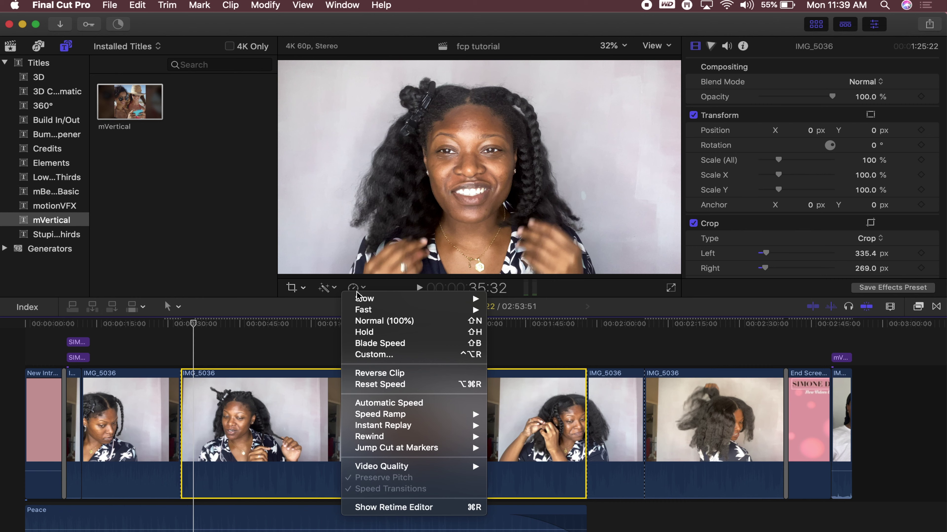
mouse_move(362, 317)
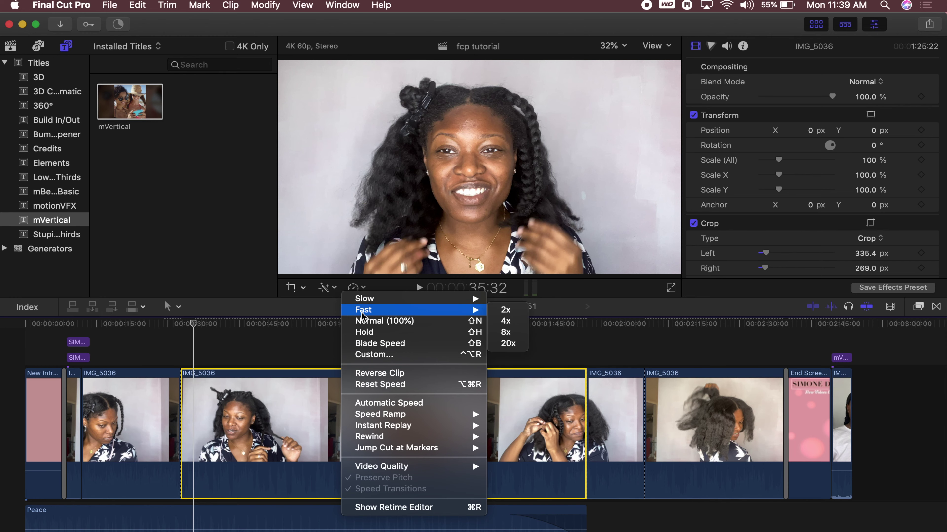
left_click(505, 313)
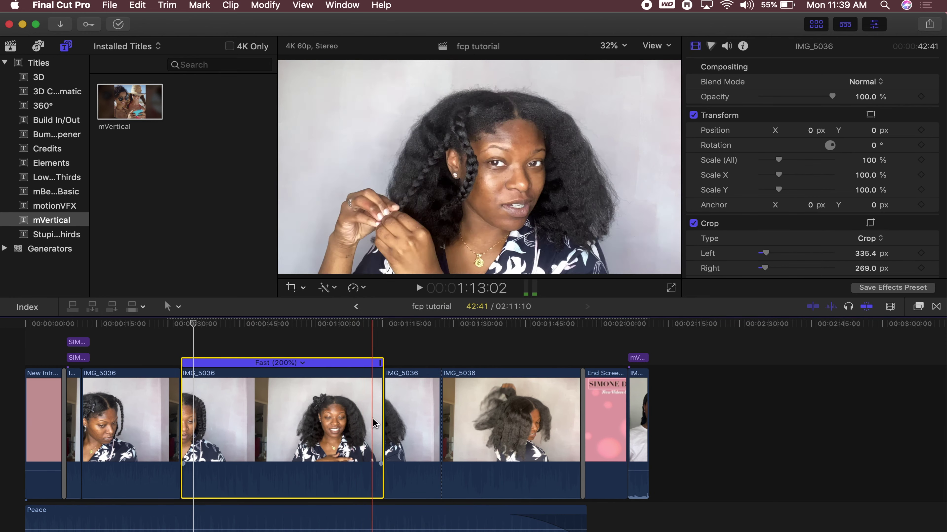
left_click(356, 288)
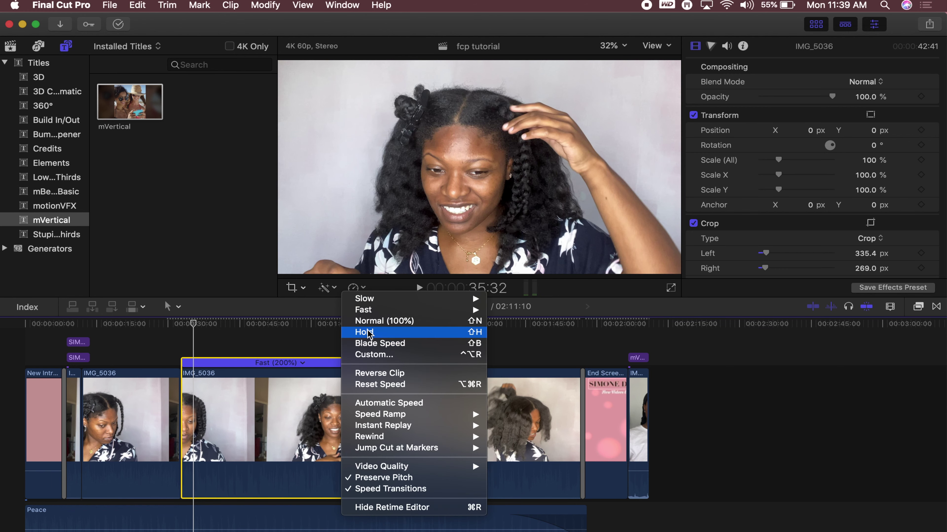
mouse_move(376, 298)
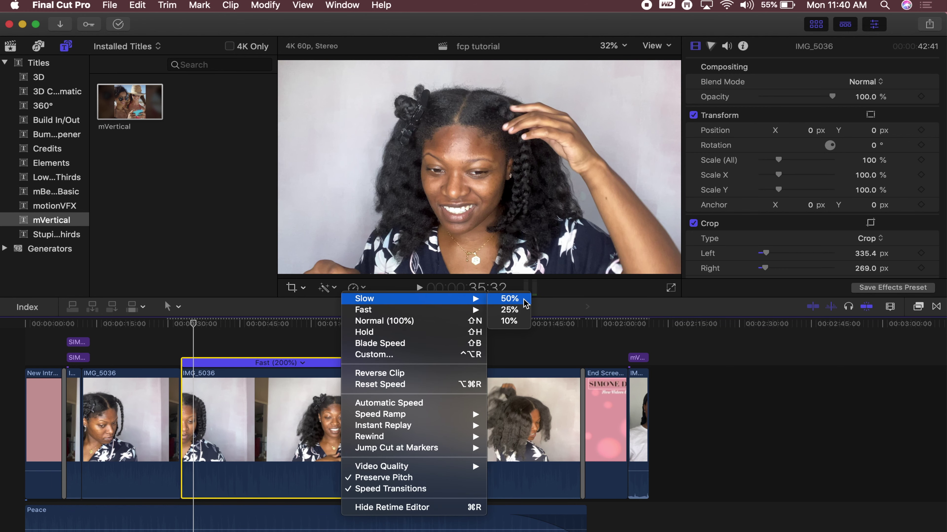
left_click(509, 298)
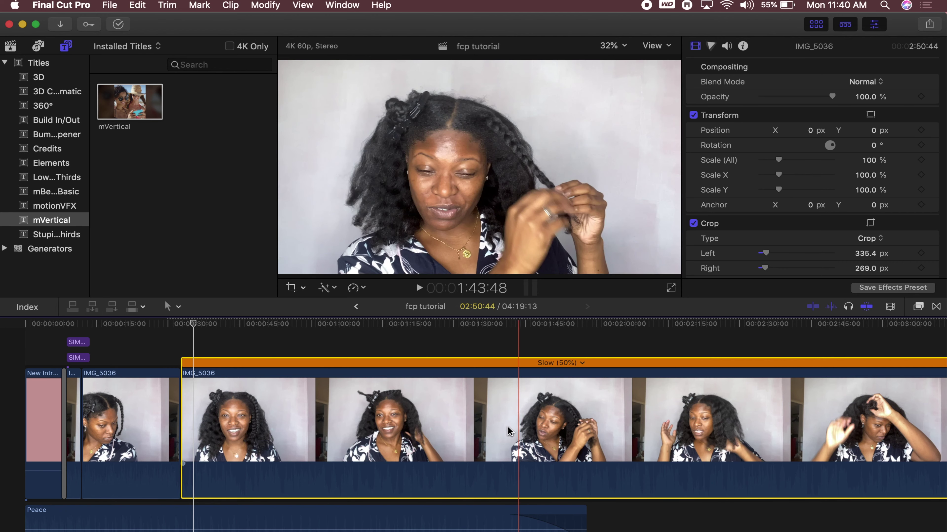
key("shift+n")
Select the first IMG_5036 clip and bring up its Retime options
left_click(352, 288)
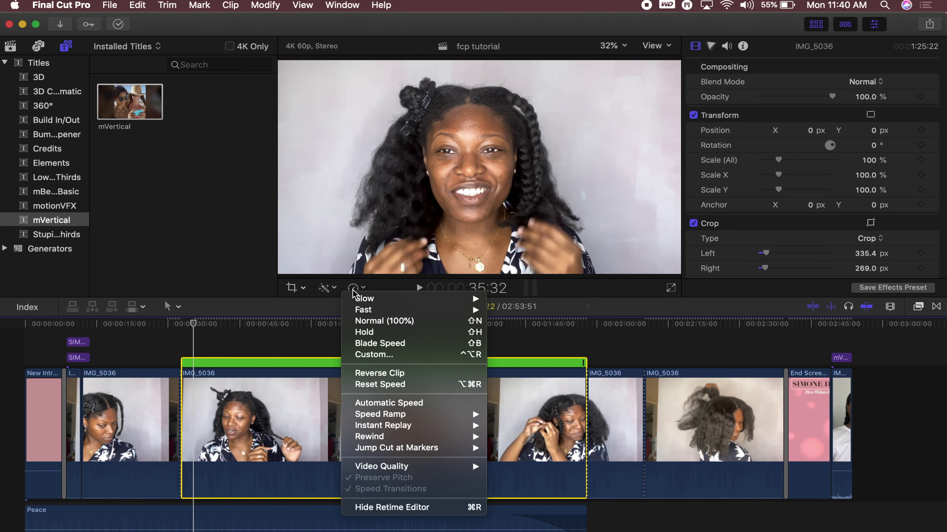
left_click(124, 427)
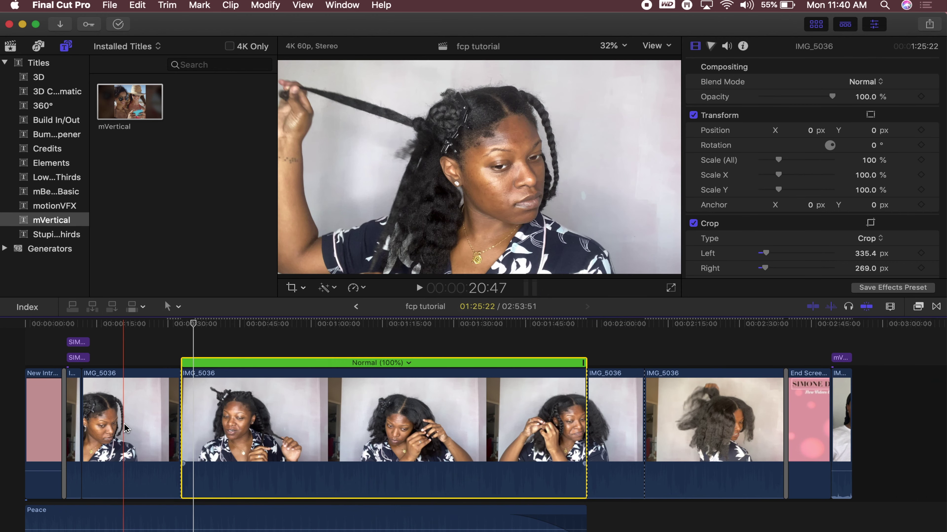
left_click(124, 428)
left_click(352, 288)
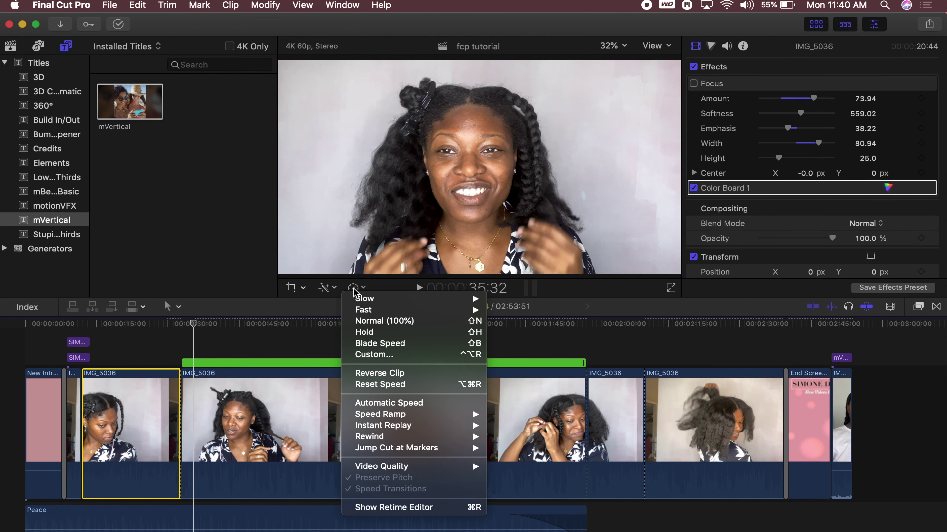
Reverse the first IMG_5036 clip, then undo so it plays forward at 100% again
left_click(371, 373)
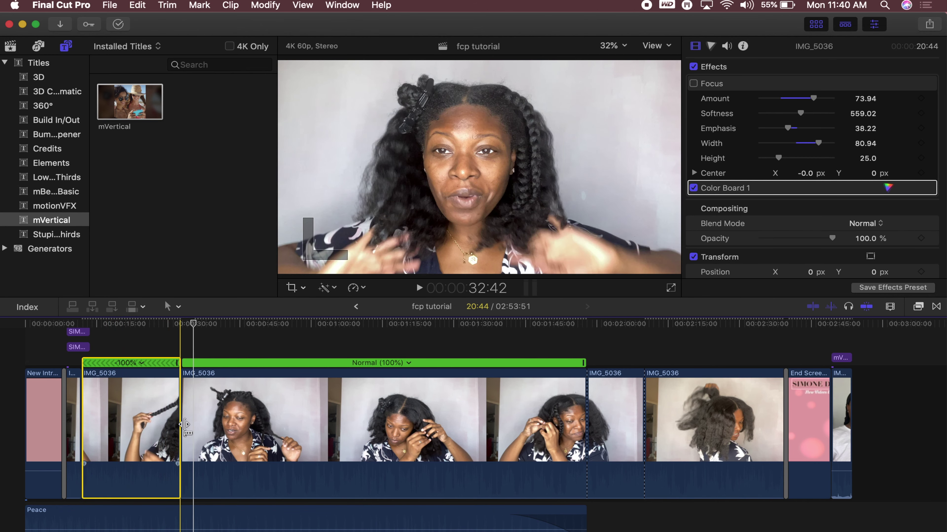
key("super+z")
left_click(353, 287)
mouse_move(386, 437)
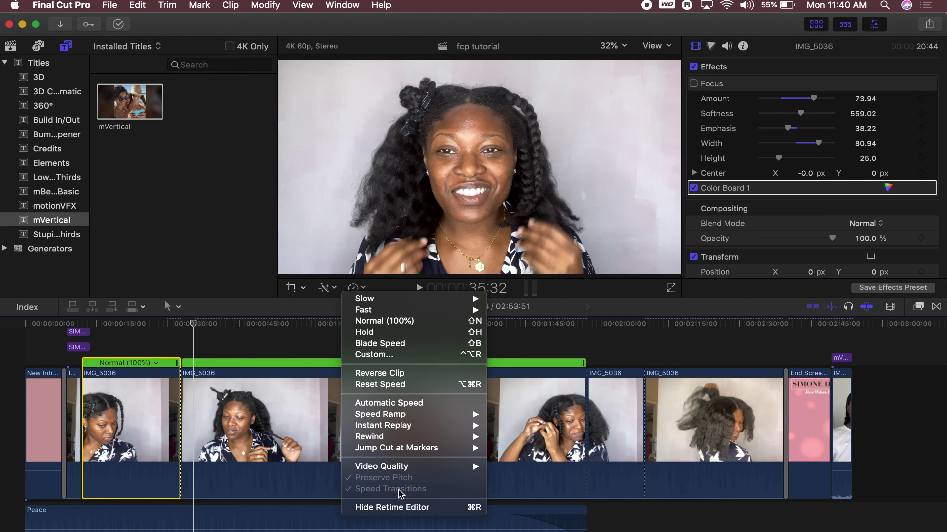
Close the Retime options and look through the Enhancements menu without applying anything
left_click(355, 287)
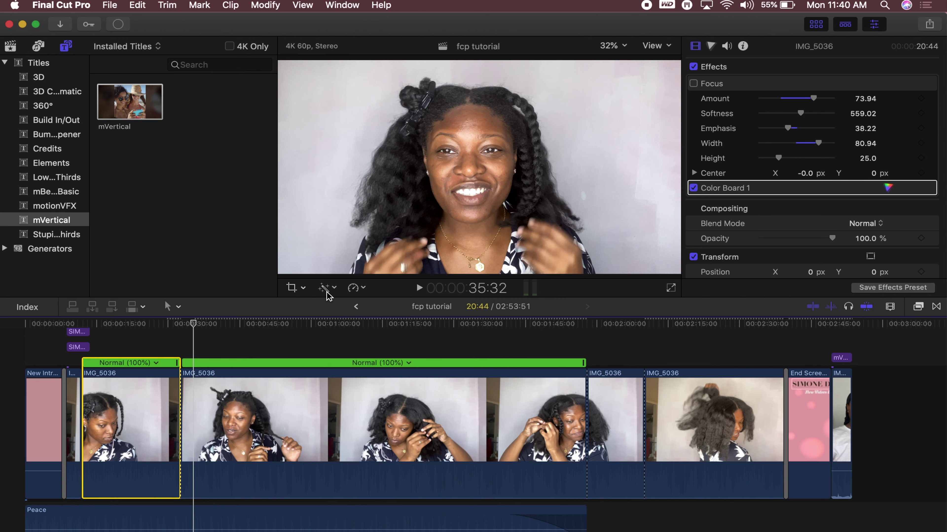
left_click(324, 287)
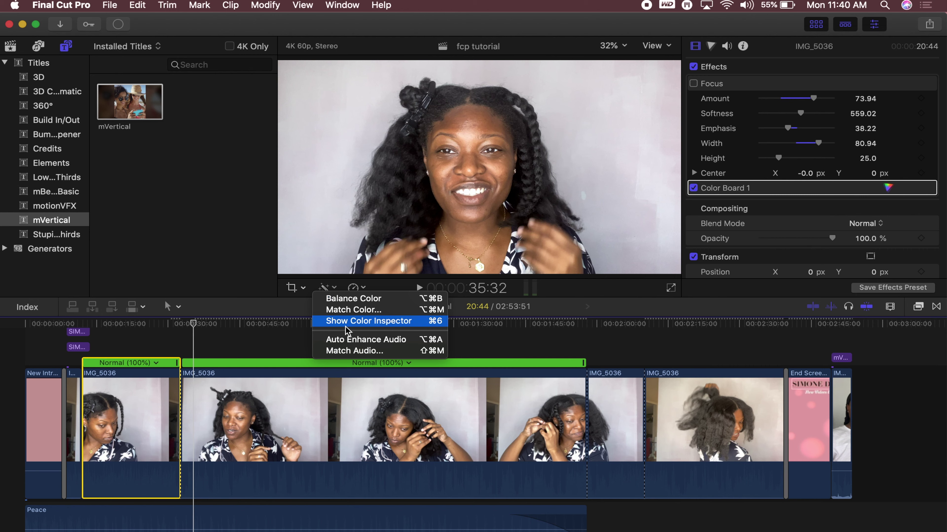
left_click(324, 288)
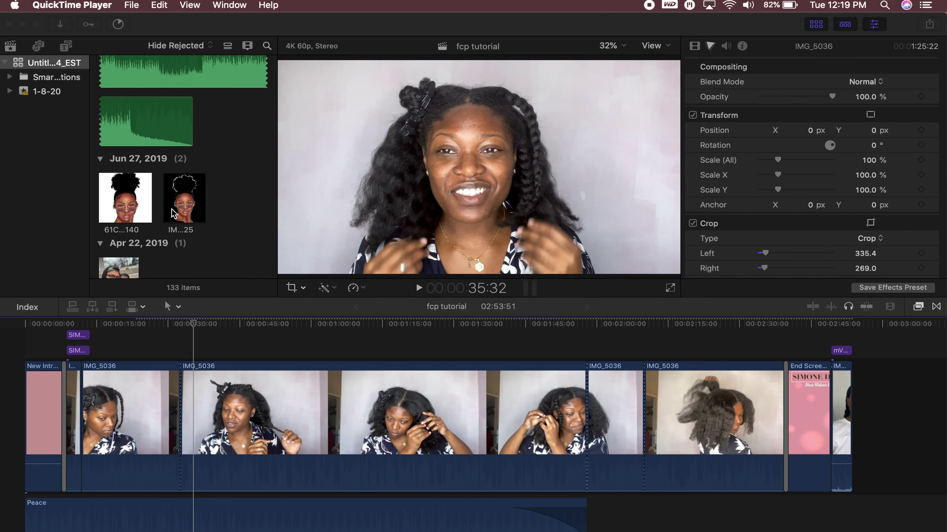
Connect the illustrated portrait image above the storyline near 00:00:28 and switch the viewer to Transform
left_click(130, 204)
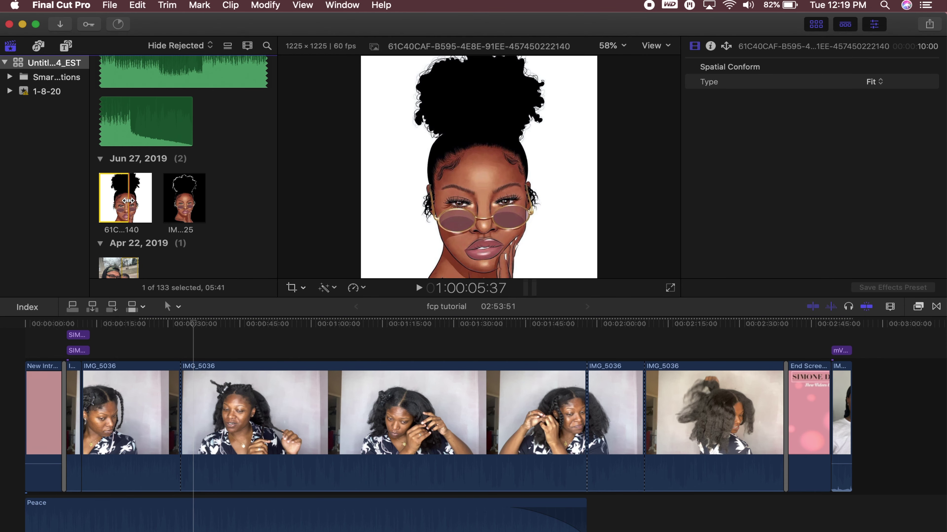
left_click_drag(143, 233, 182, 341)
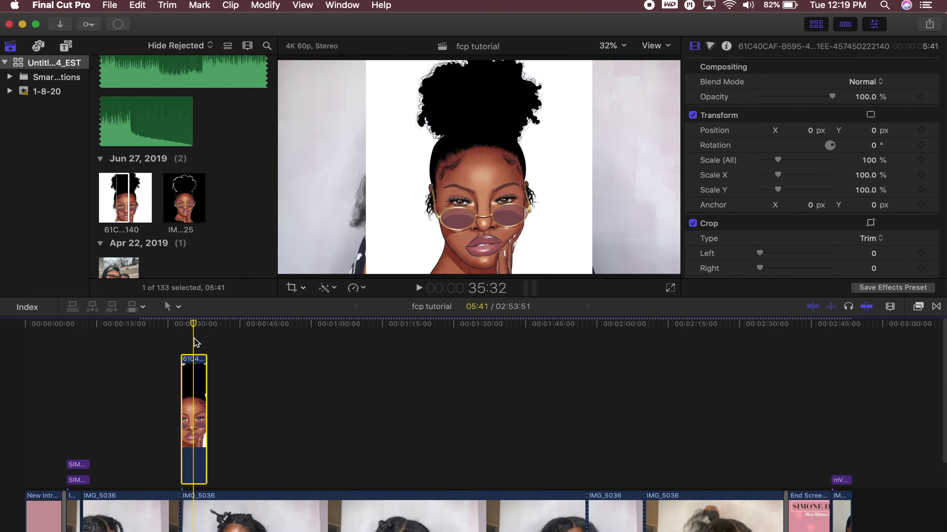
left_click(292, 288)
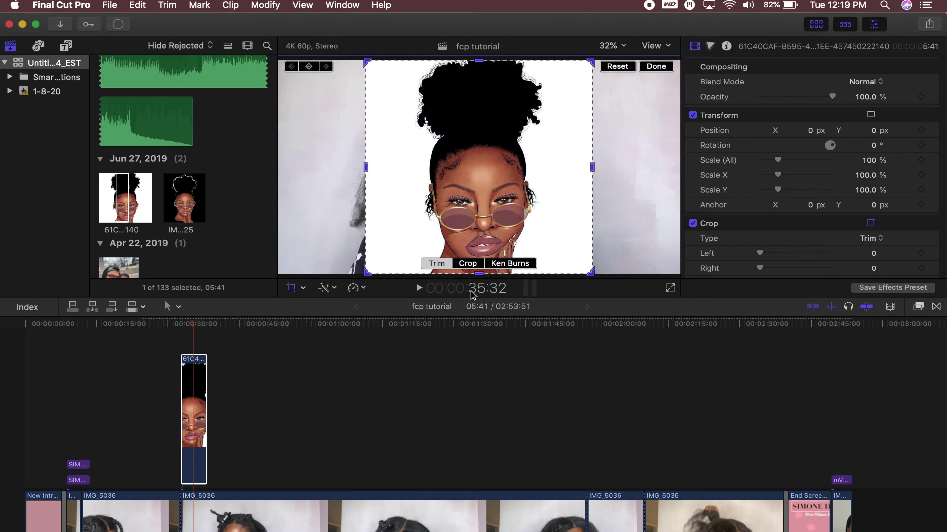
left_click(305, 289)
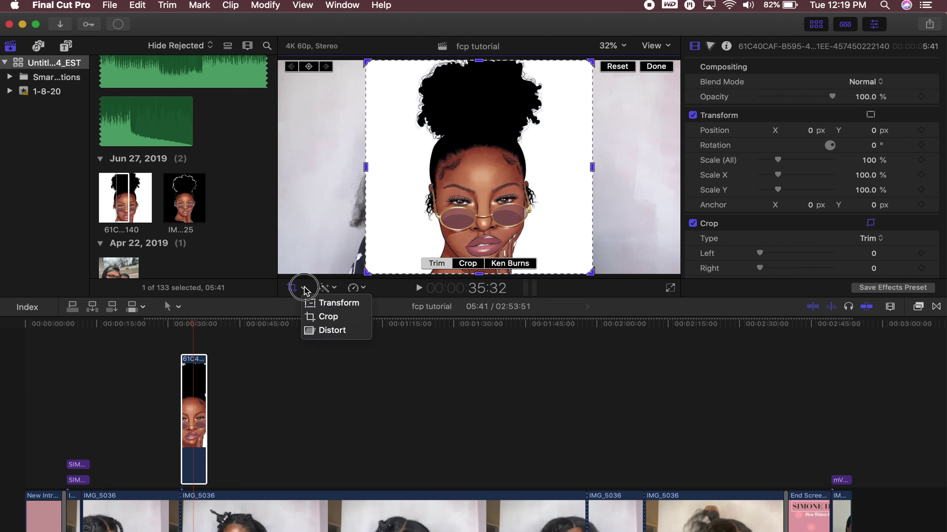
left_click(310, 304)
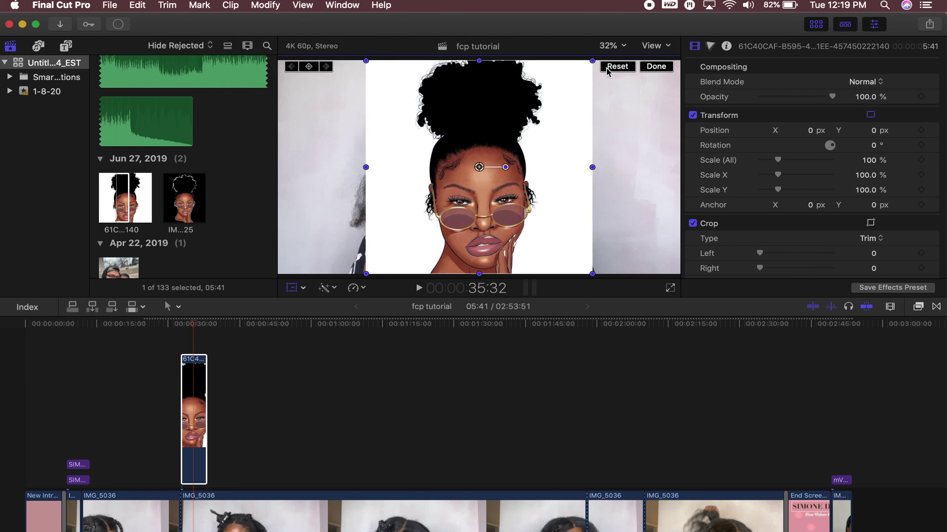
left_click_drag(594, 62, 548, 101)
left_click_drag(500, 141, 626, 104)
left_click_drag(534, 69, 551, 77)
mouse_move(577, 152)
left_mouse_down()
mouse_move(577, 139)
mouse_move(579, 161)
mouse_move(577, 153)
left_mouse_up()
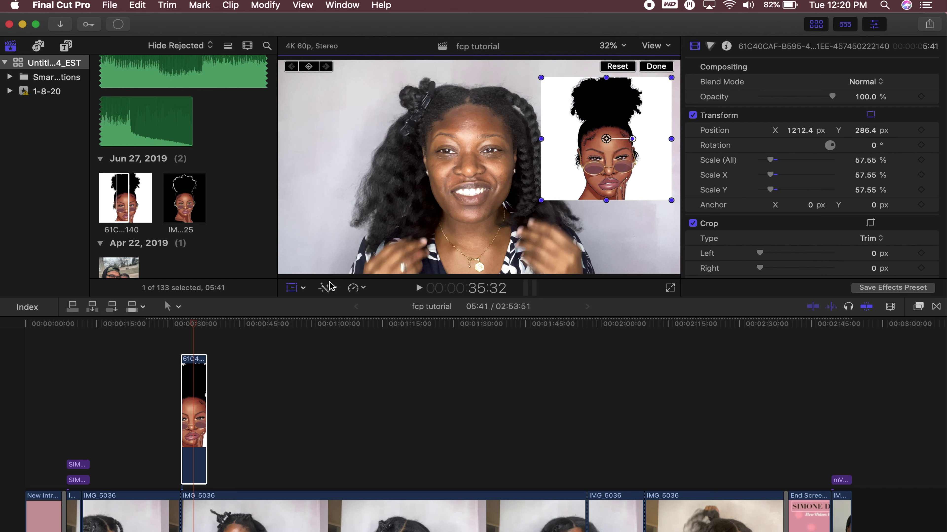
left_click(299, 288)
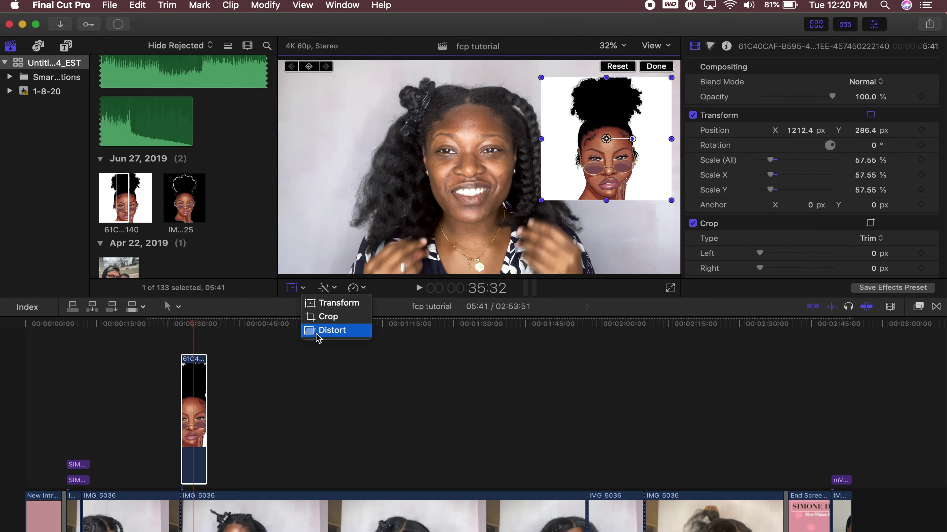
left_click(659, 67)
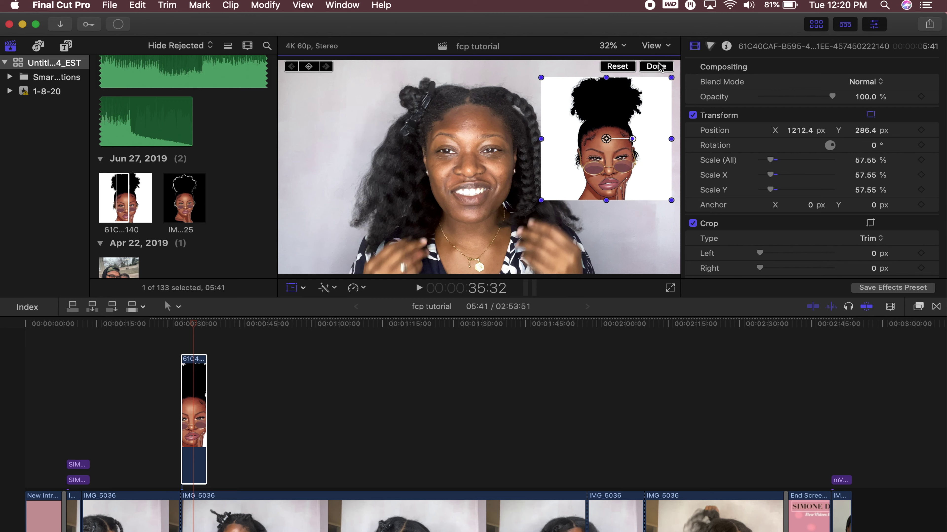
left_click(656, 67)
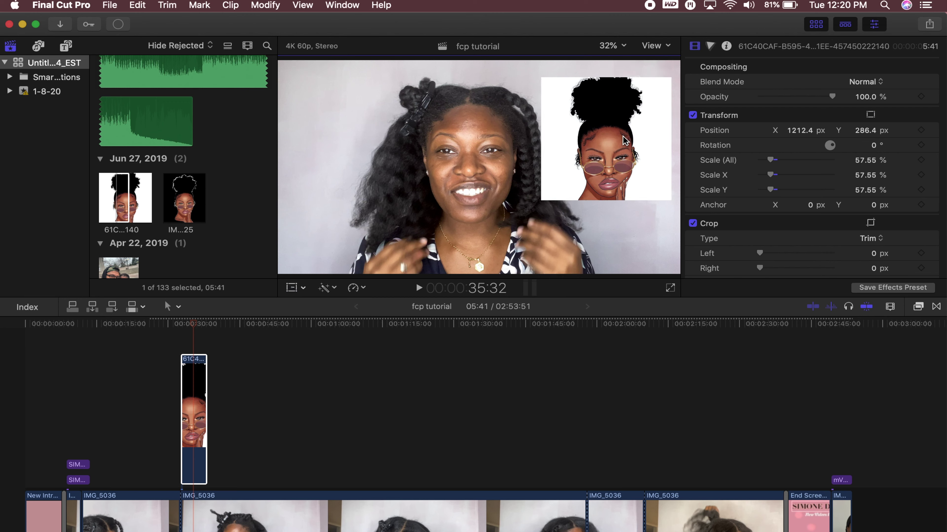
scroll(192, 172, "up", 15)
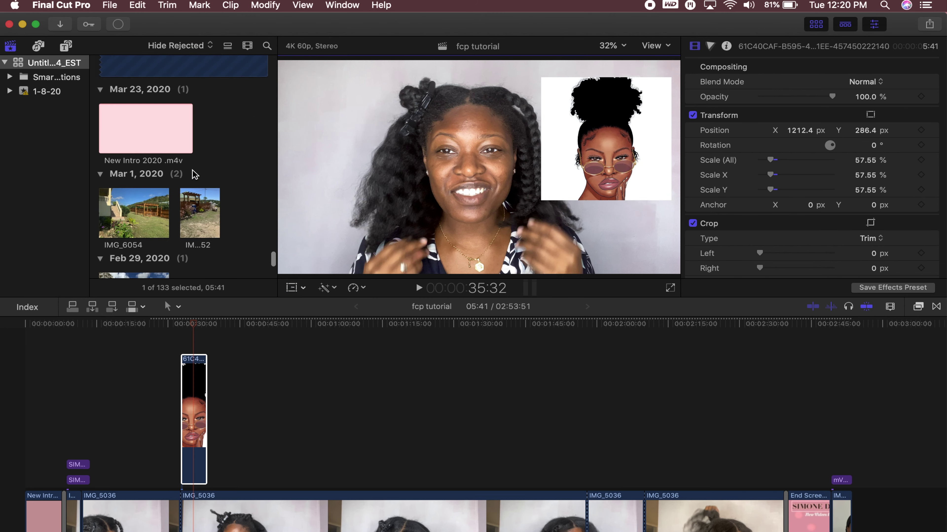
Connect IMG_5395 2 above the storyline near 0:47 and show its on-screen Transform controls
scroll(146, 132, "up", 2)
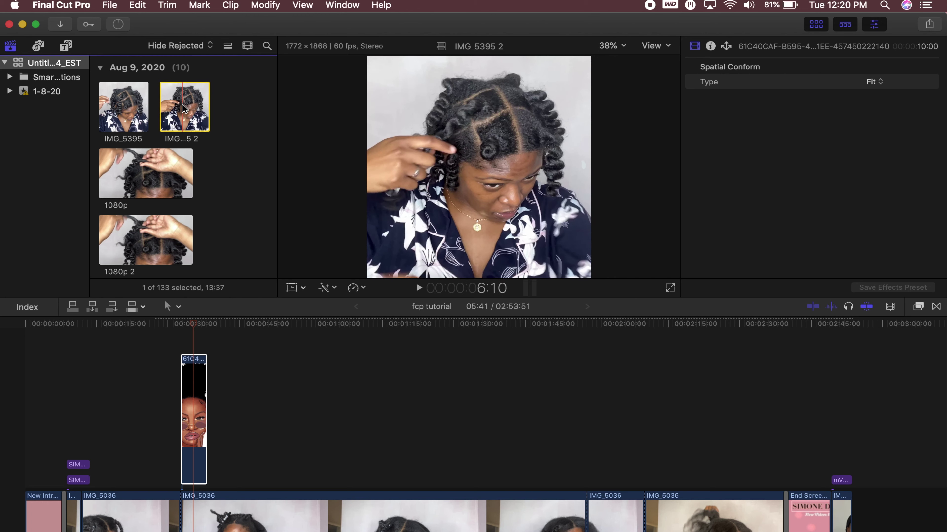
left_click_drag(183, 108, 263, 428)
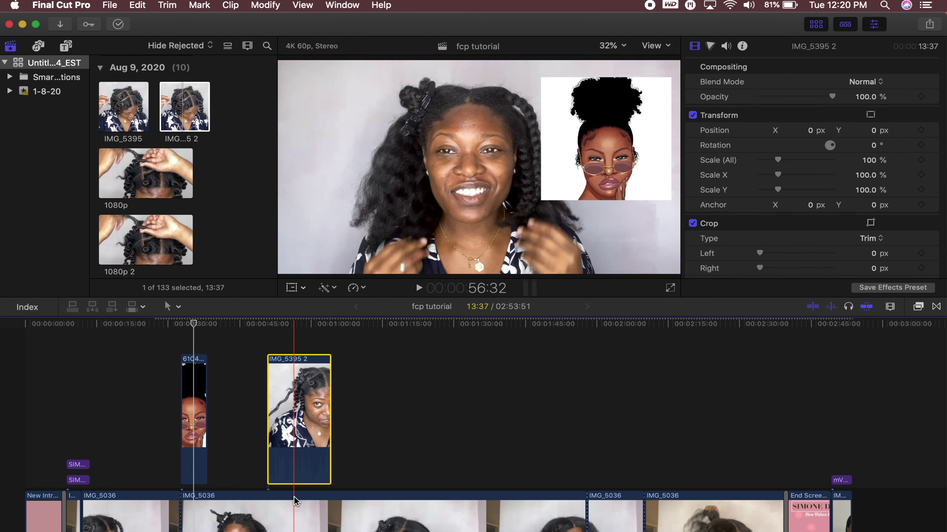
left_click(293, 289)
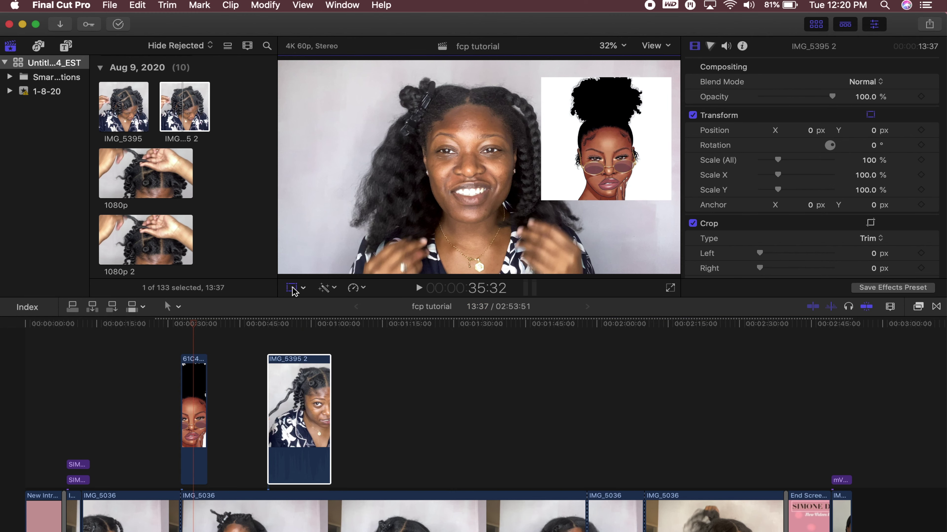
left_click(297, 337)
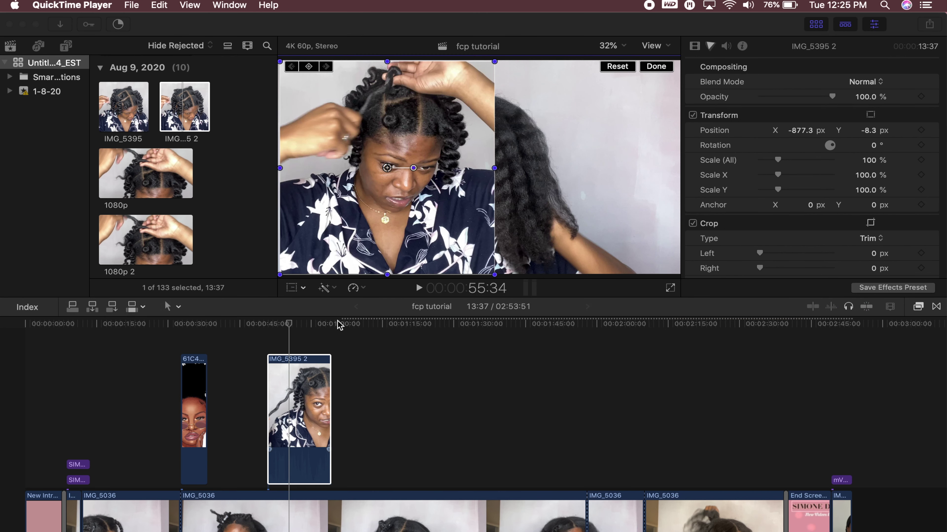
Nudge IMG_5395 2 into place and crop it to Left 317 px, Right 167 px
left_click_drag(329, 234, 379, 237)
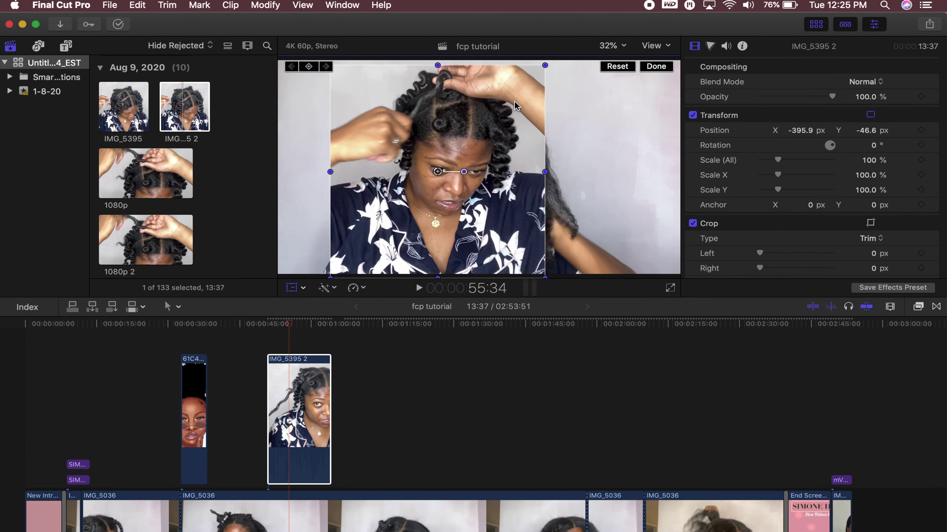
mouse_move(515, 106)
left_mouse_down()
mouse_move(525, 95)
mouse_move(518, 100)
left_mouse_up()
left_click(303, 287)
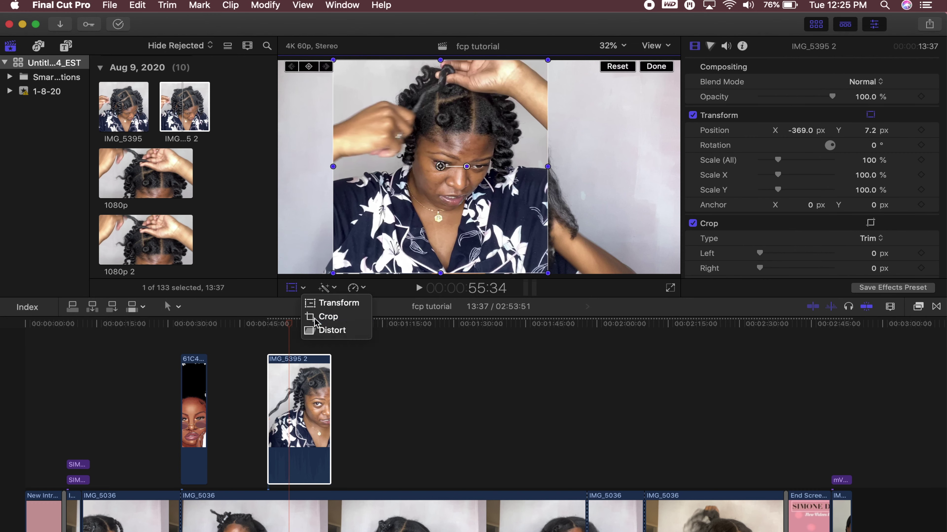
left_click(326, 316)
left_click_drag(546, 63, 527, 62)
left_click_drag(338, 67, 372, 61)
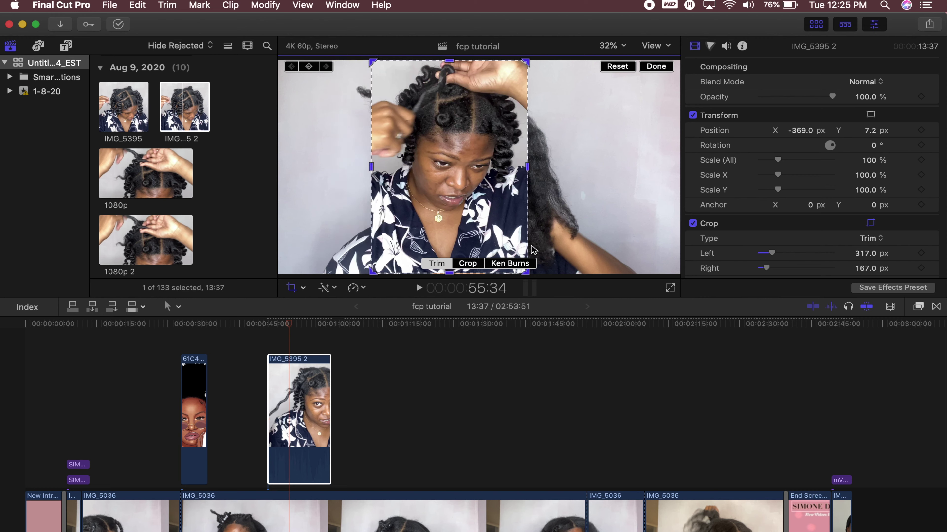
left_click(667, 66)
Place IMG_5395 2 left at 109.48% scale beside IMG_5036 shifted right, then play it back
left_click(291, 288)
left_click(303, 289)
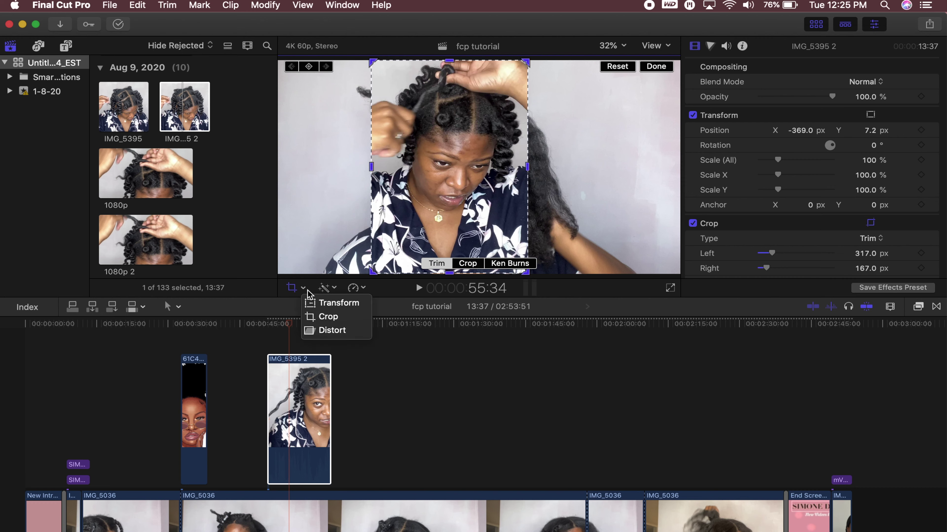
left_click(325, 303)
left_click_drag(486, 192, 391, 190)
left_click(508, 218)
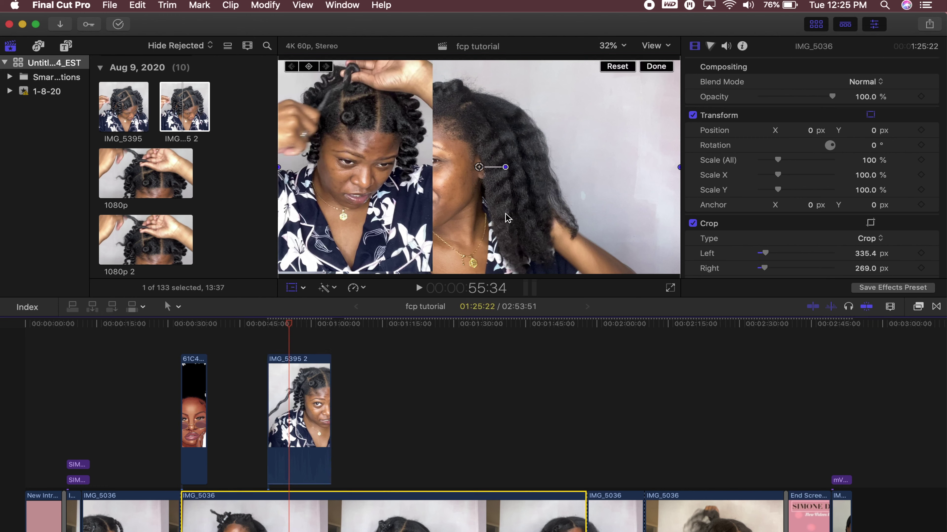
left_click_drag(495, 215, 583, 210)
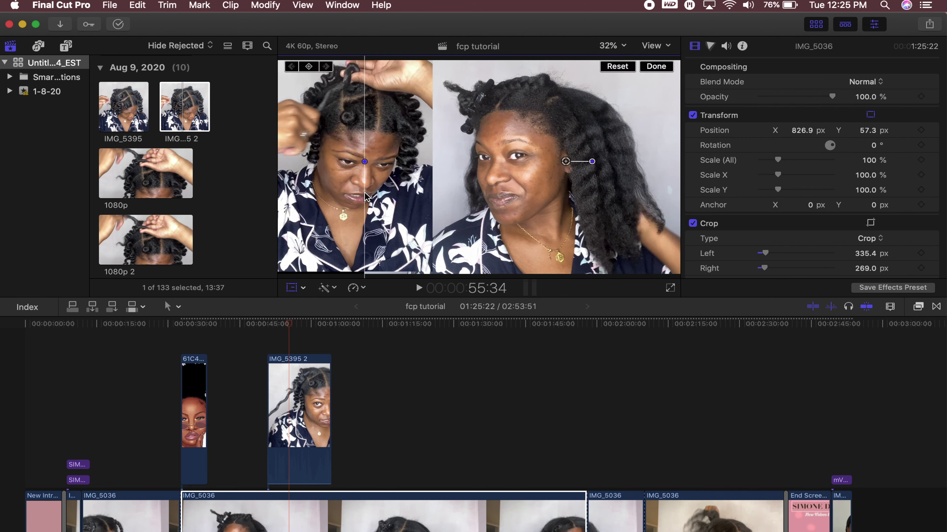
left_click_drag(342, 189, 341, 192)
left_click_drag(432, 61, 440, 60)
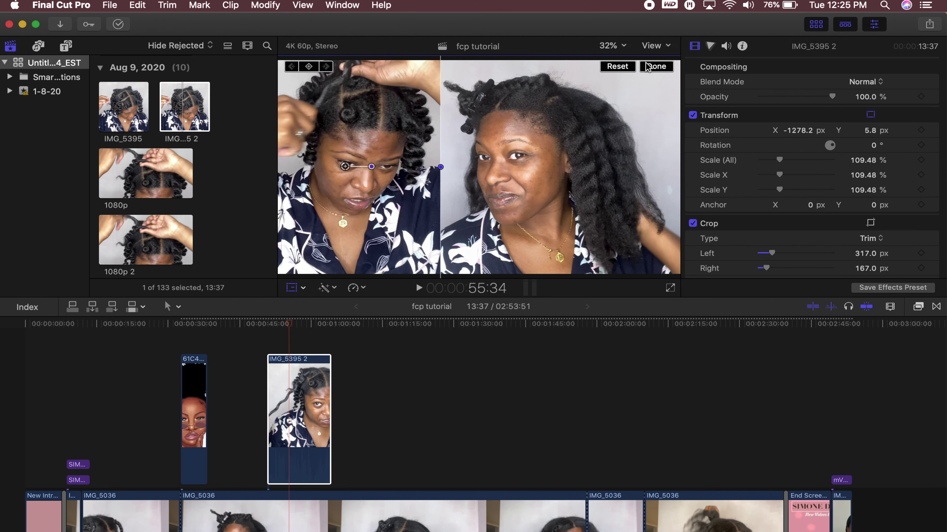
left_click(655, 67)
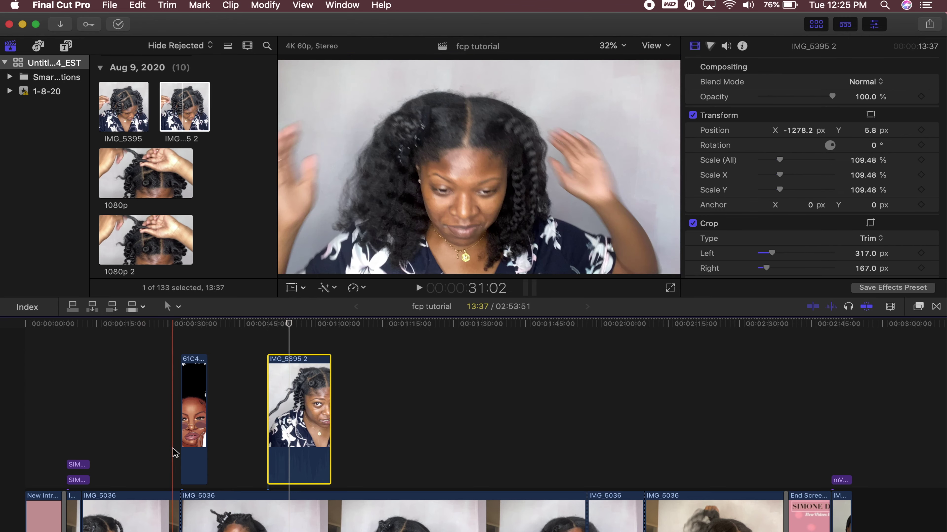
key("space")
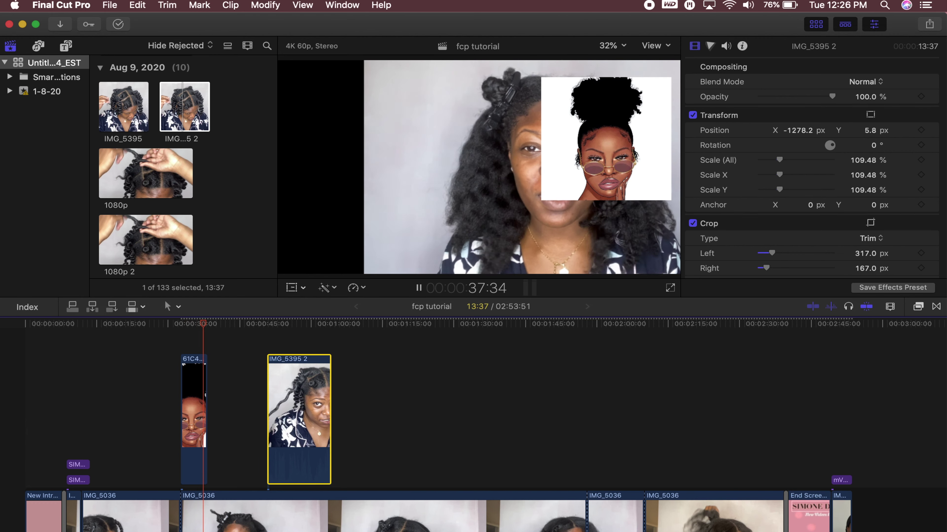
left_click(260, 453)
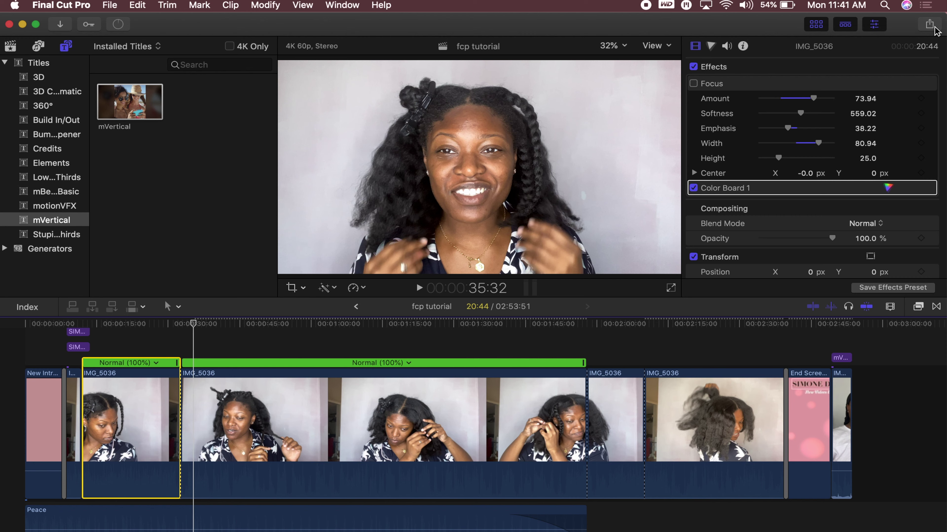
Share the 'fcp tutorial' project to YouTube from the toolbar's Share menu
left_click(930, 26)
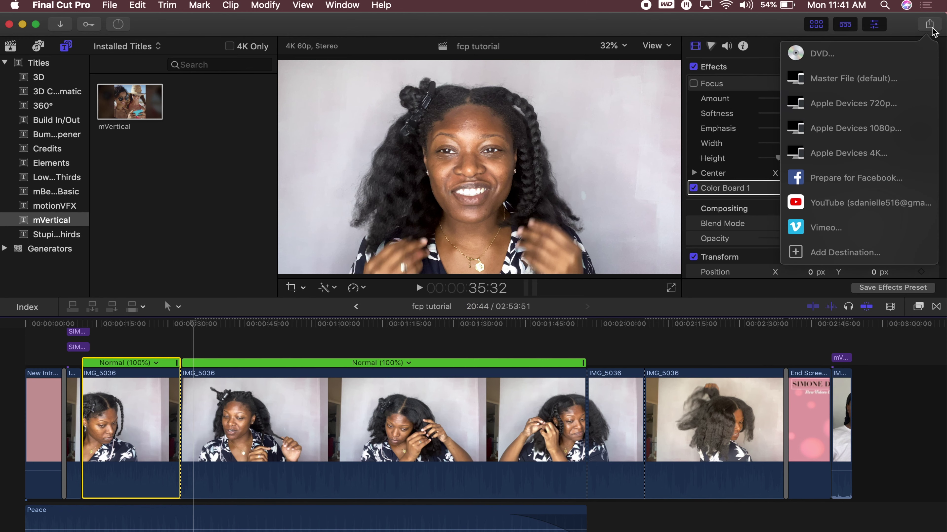
left_click(850, 204)
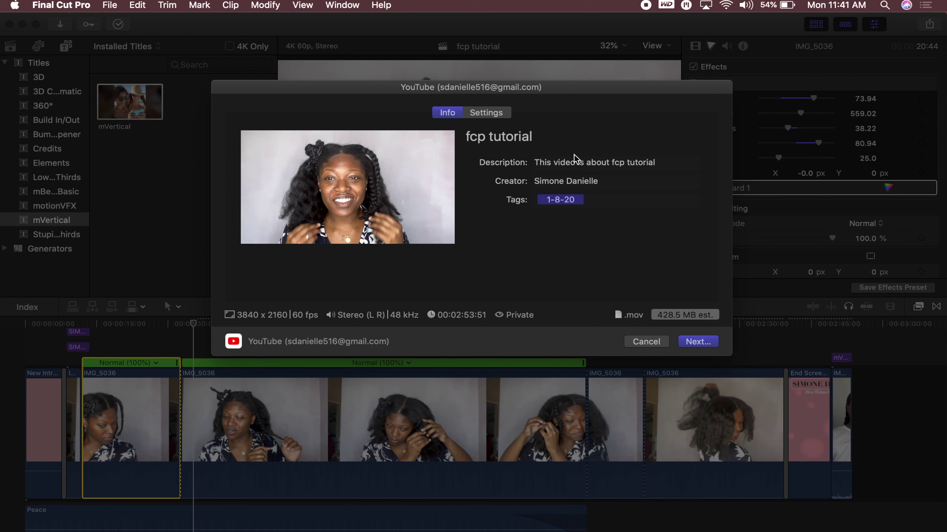
Select the video title field, then show the upload Settings with resolution choices listed
left_click(536, 130)
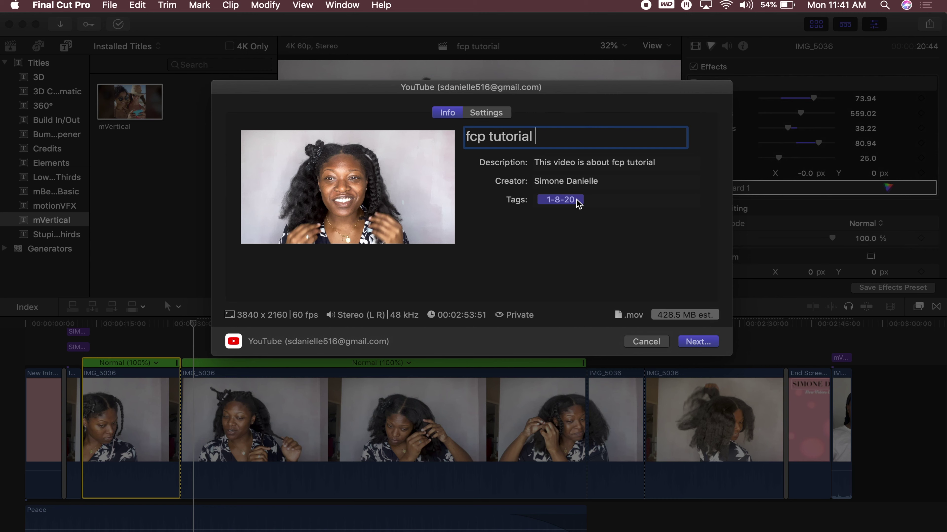
left_click(485, 113)
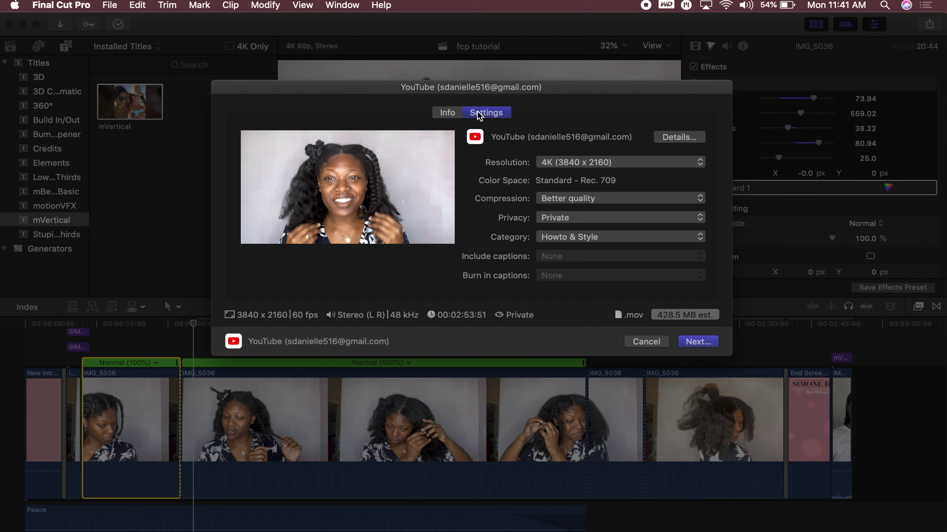
left_click(647, 162)
Keep 4K resolution, Better quality compression and Private, then cancel the YouTube share
left_click(647, 162)
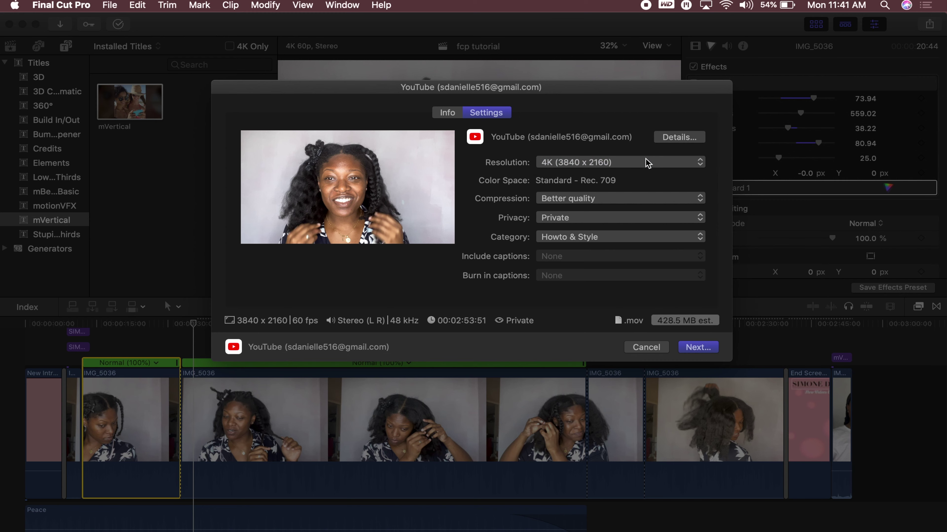
left_click(582, 202)
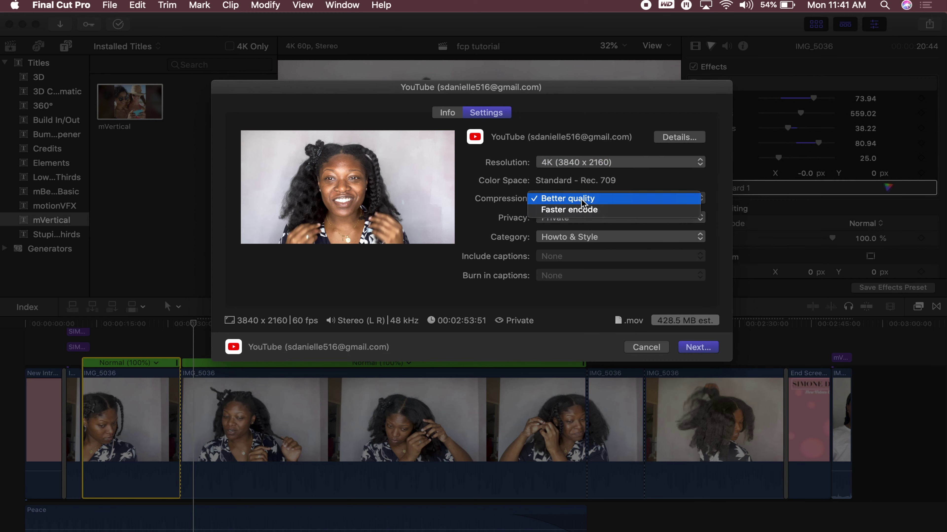
left_click(583, 202)
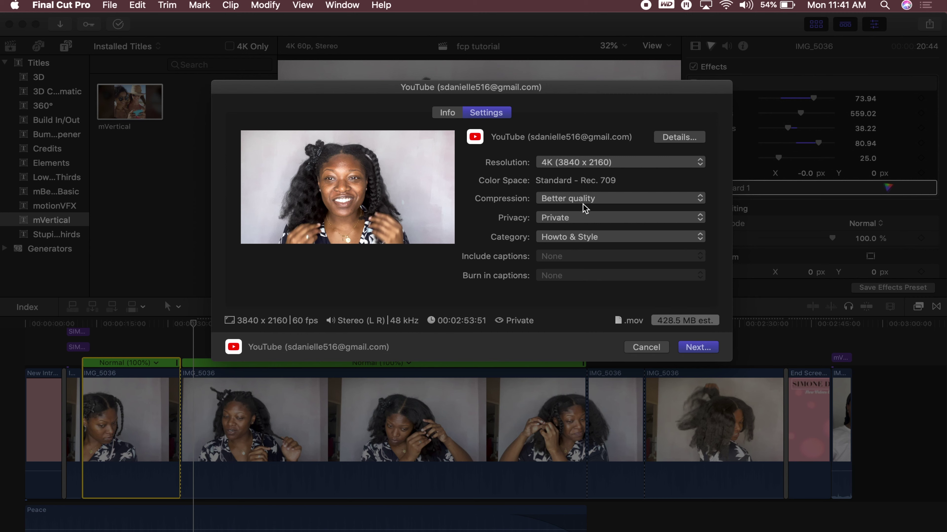
left_click(581, 217)
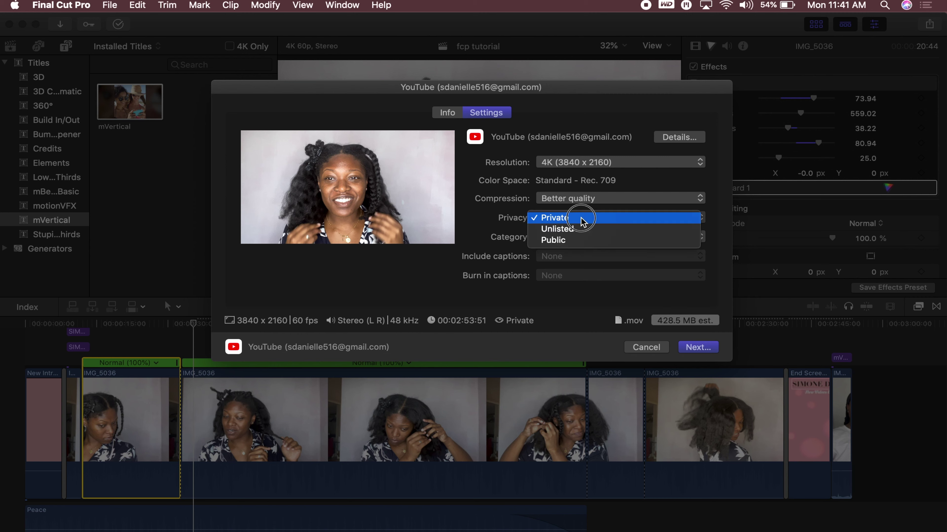
left_click(581, 218)
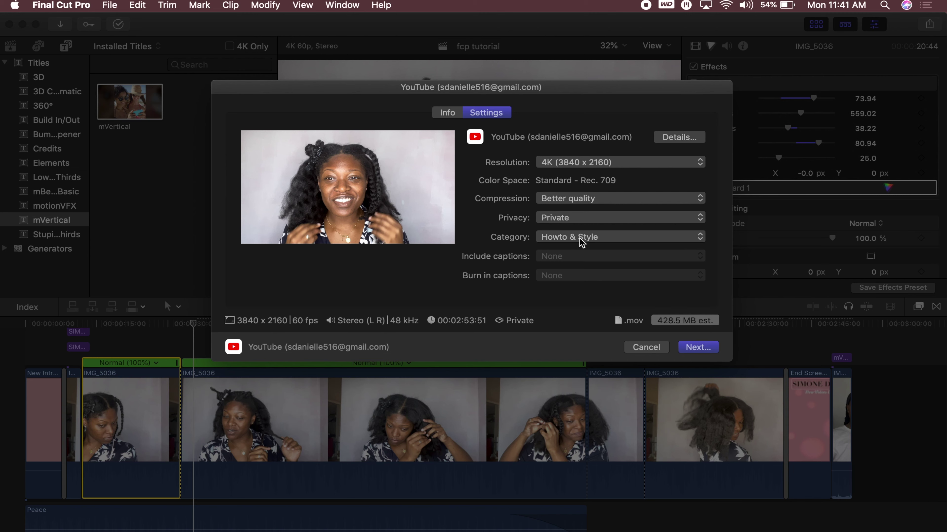
left_click(438, 113)
left_click(656, 345)
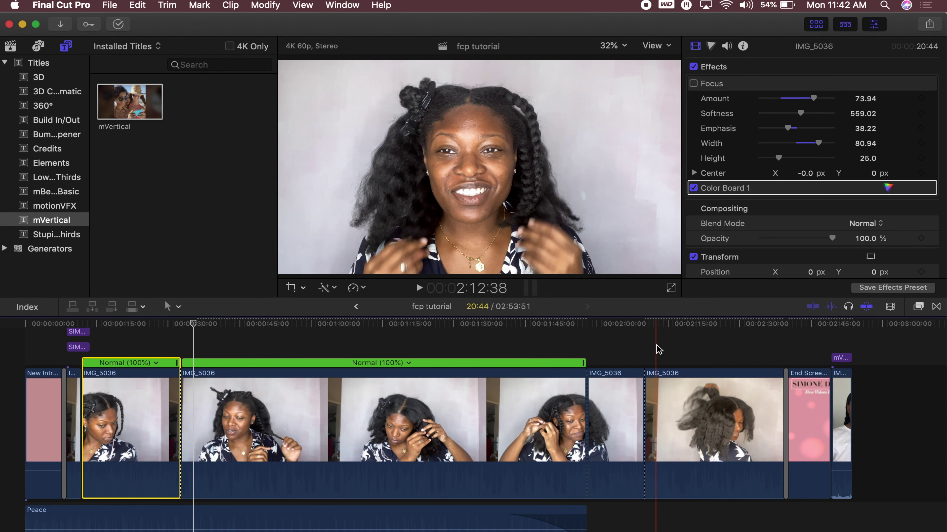